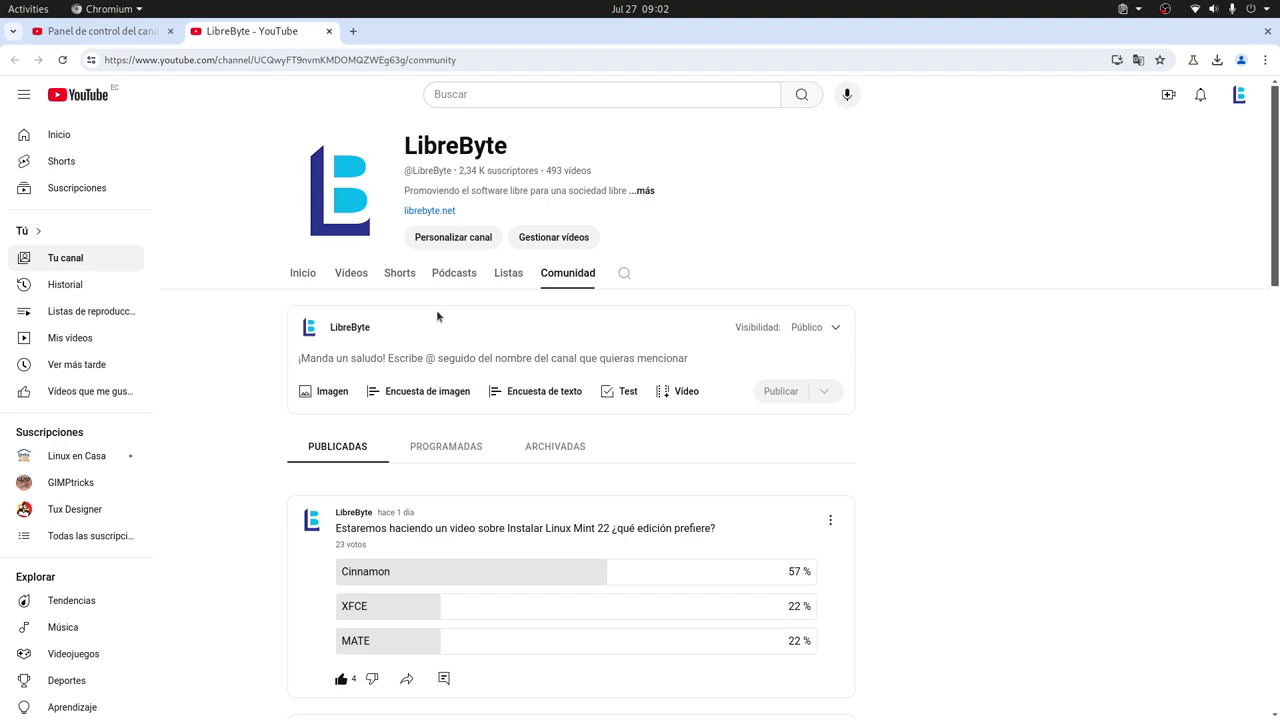
- Show the LibreByte channel's Videos tab to list its uploads, then head back toward VirtualBox
{"action": "right_click", "coordinate": [347, 279]}
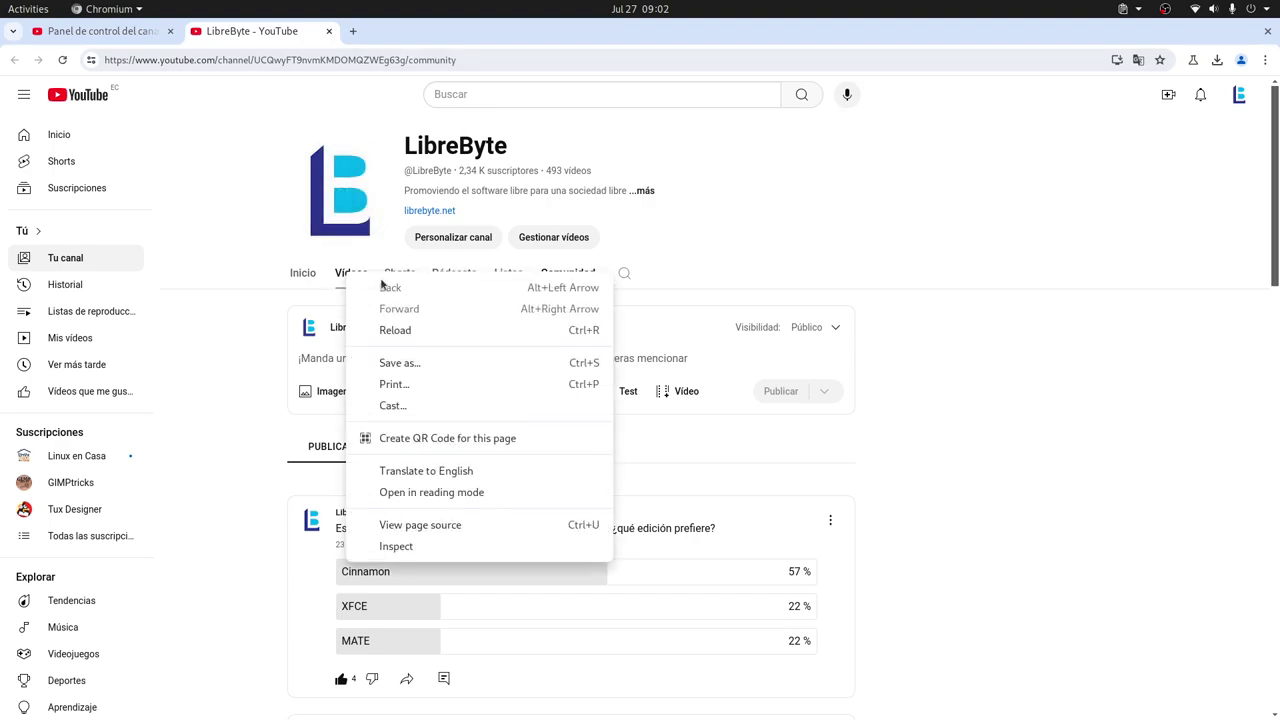
{"action": "left_click", "coordinate": [976, 208]}
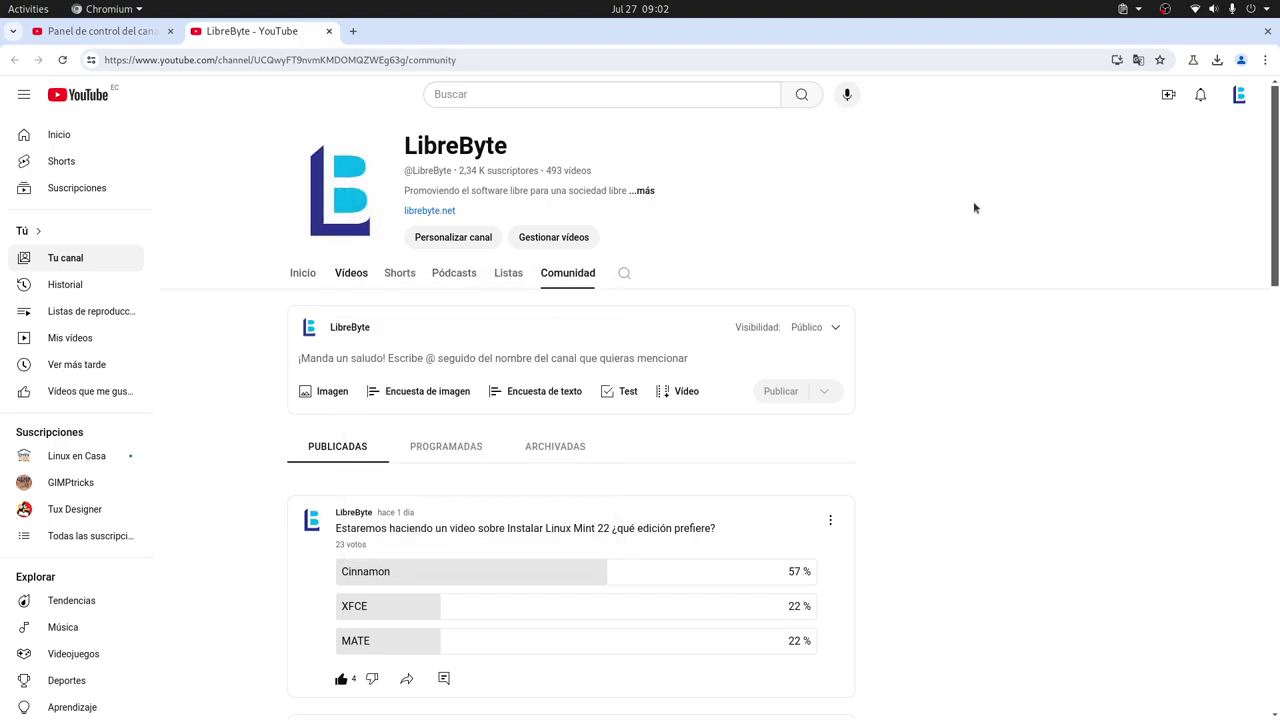
{"action": "left_click", "coordinate": [354, 279]}
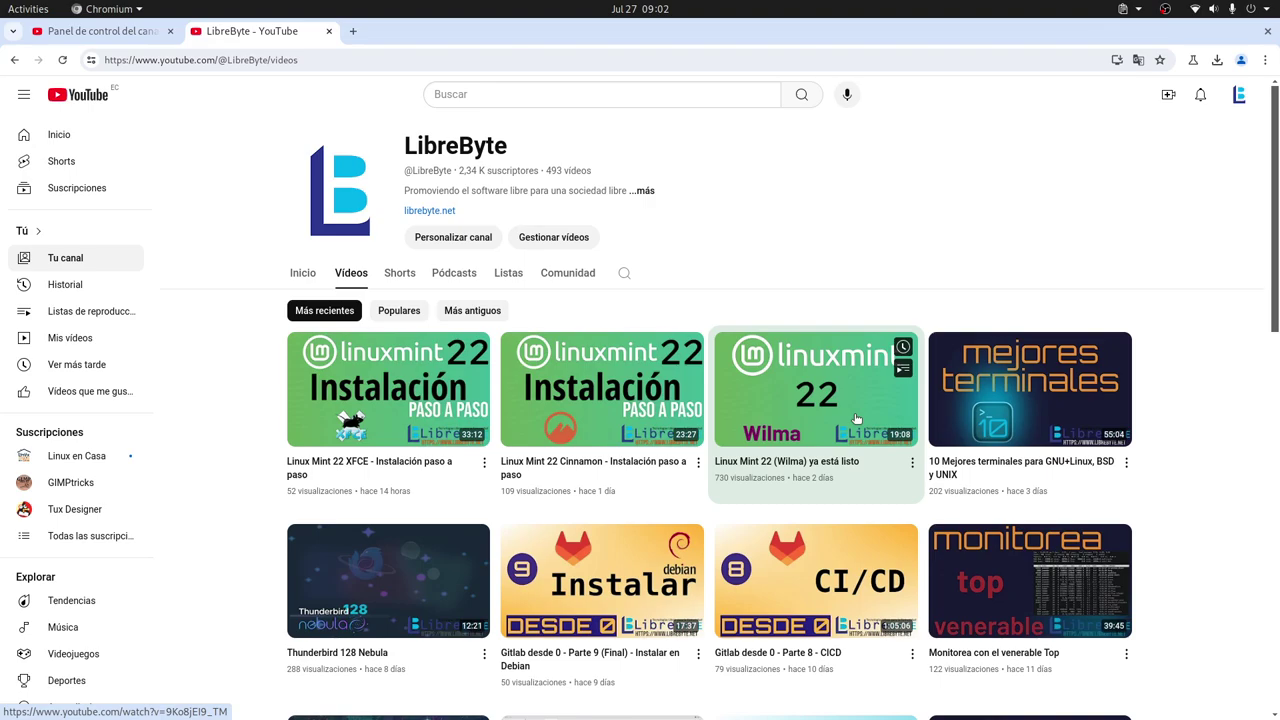
{"action": "key", "text": "alt+Tab"}
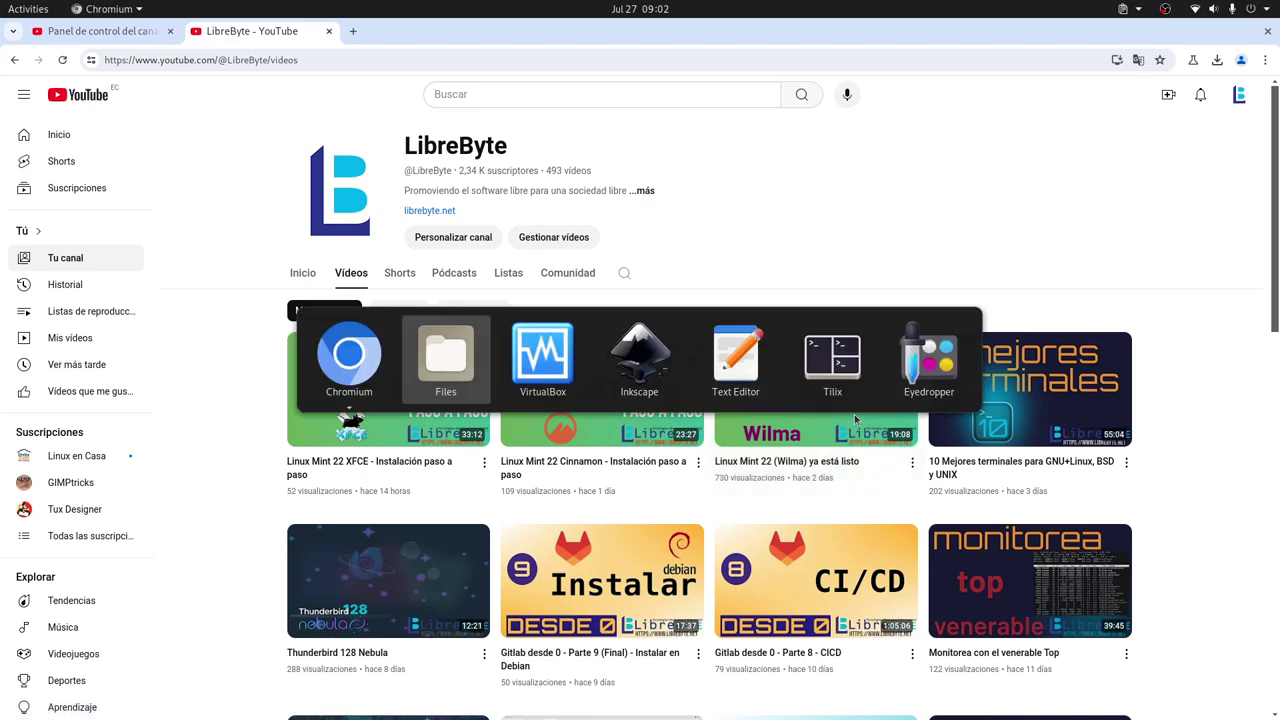
- Remove Floppy from the Linux Mint 22 MATE machine's Motherboard boot order
{"action": "key", "text": "alt+Tab"}
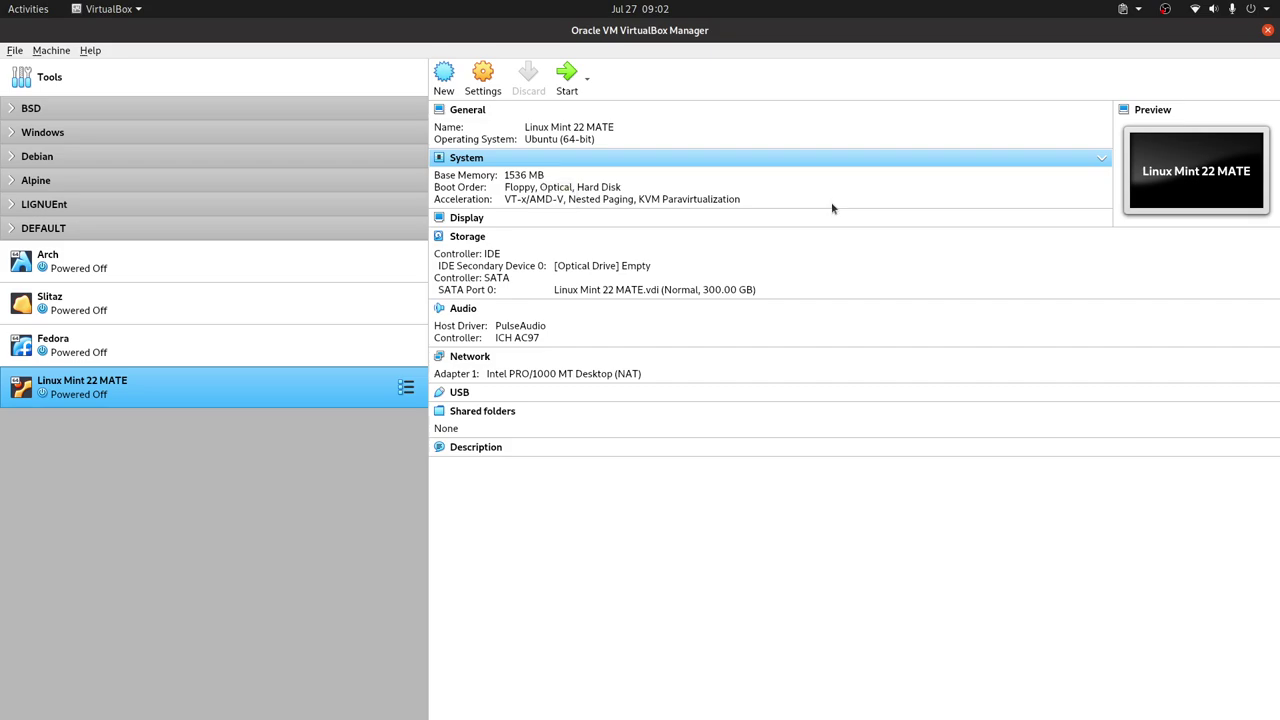
{"action": "right_click", "coordinate": [278, 398]}
{"action": "left_click", "coordinate": [336, 391]}
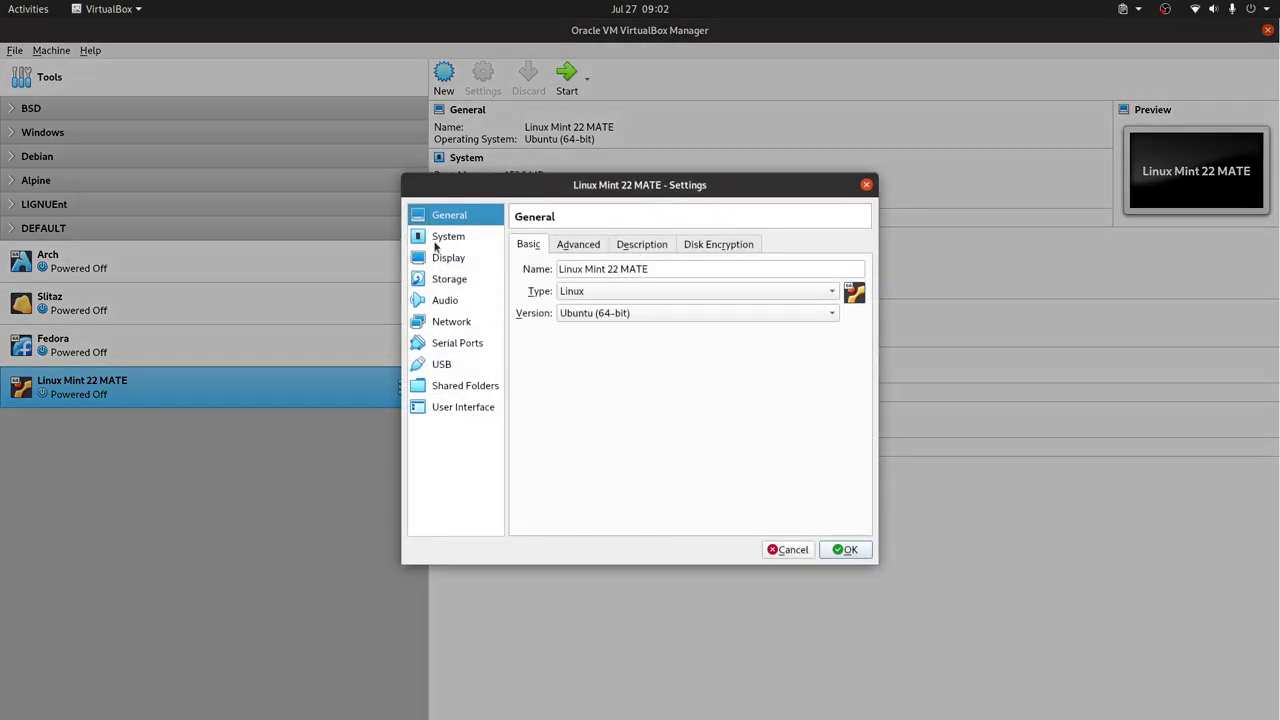
{"action": "left_click", "coordinate": [438, 238]}
{"action": "left_click", "coordinate": [613, 250]}
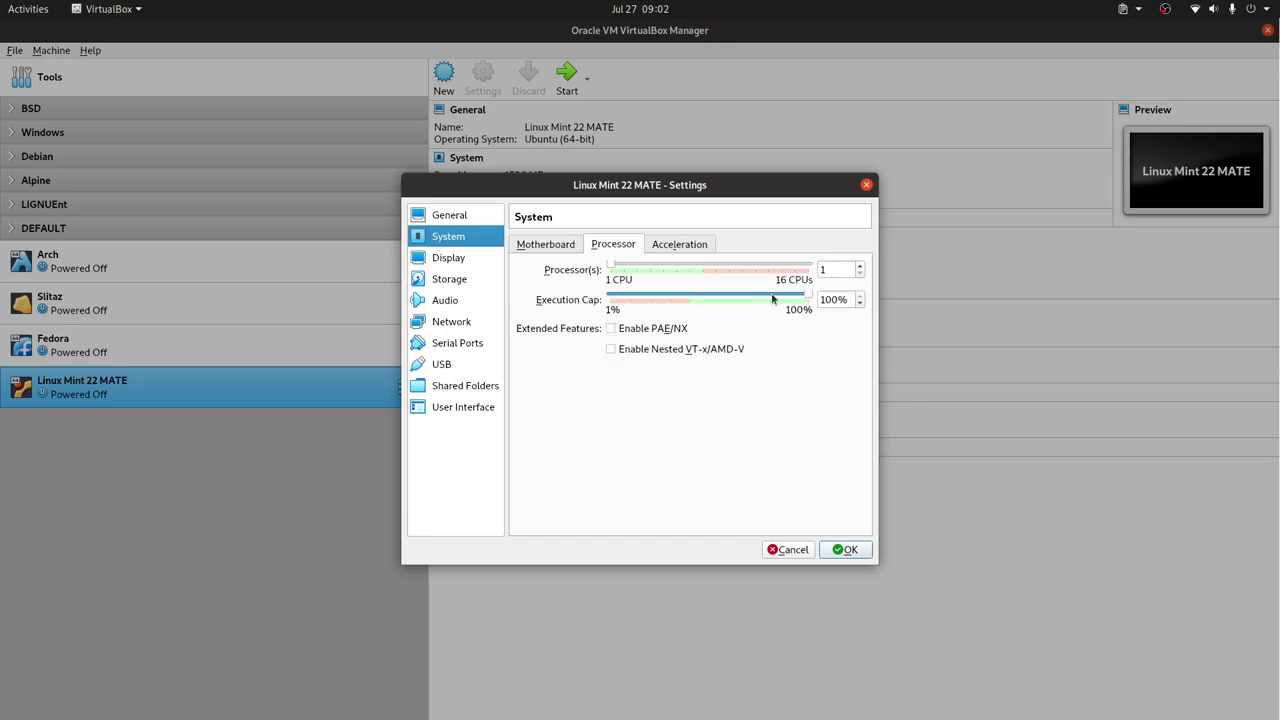
{"action": "left_click", "coordinate": [545, 247]}
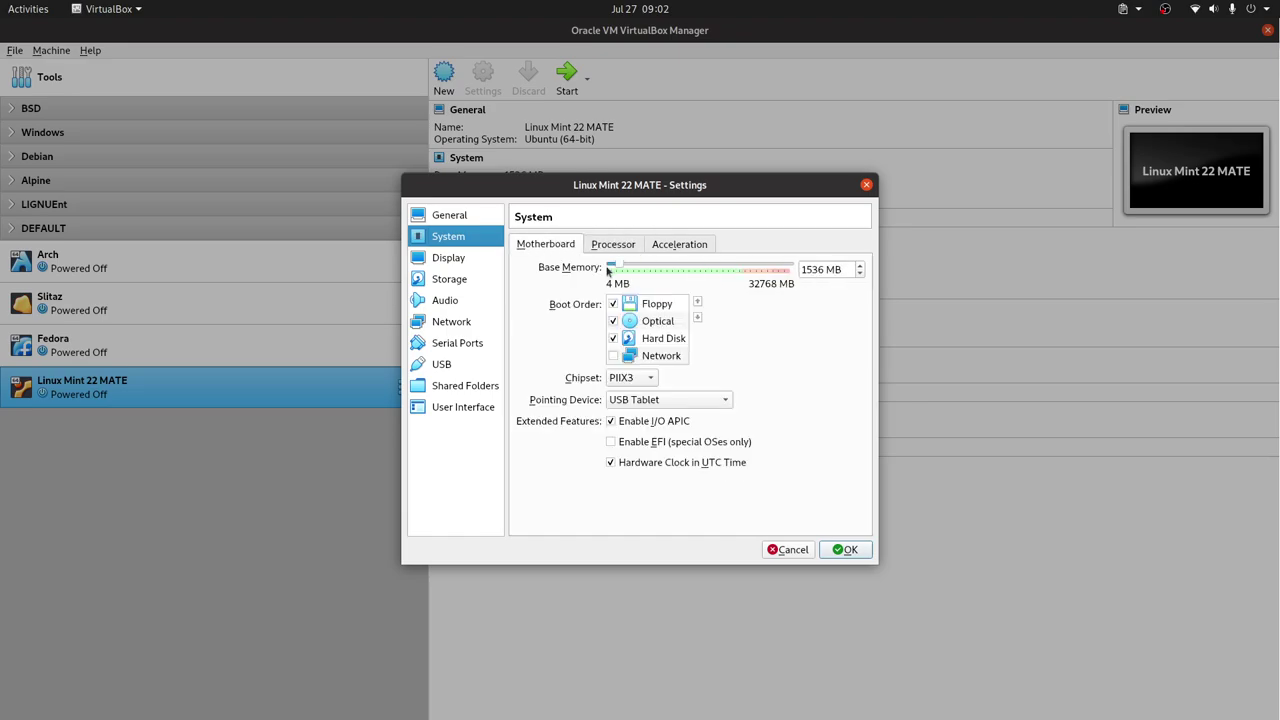
{"action": "left_click", "coordinate": [613, 303]}
- Check the attached Linux Mint 22 MATE.vdi disk in Storage and save the settings
{"action": "left_click", "coordinate": [478, 285]}
{"action": "left_click", "coordinate": [586, 316]}
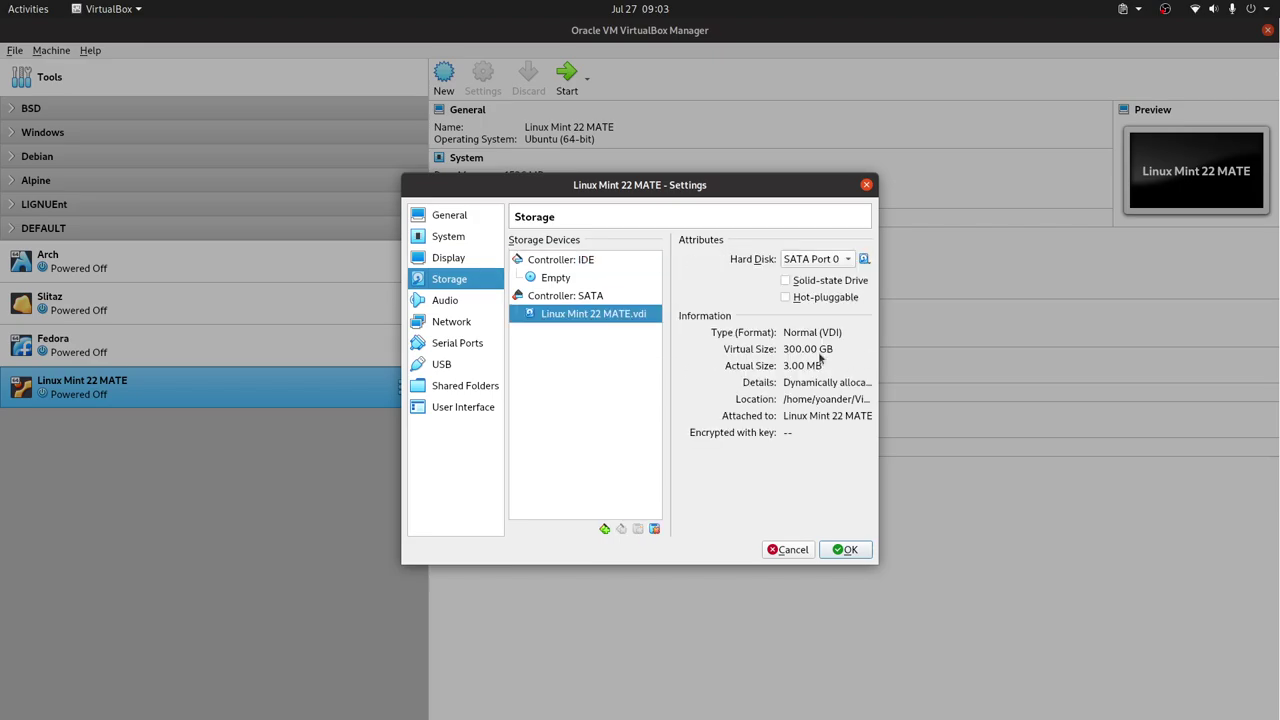
{"action": "left_click", "coordinate": [845, 549]}
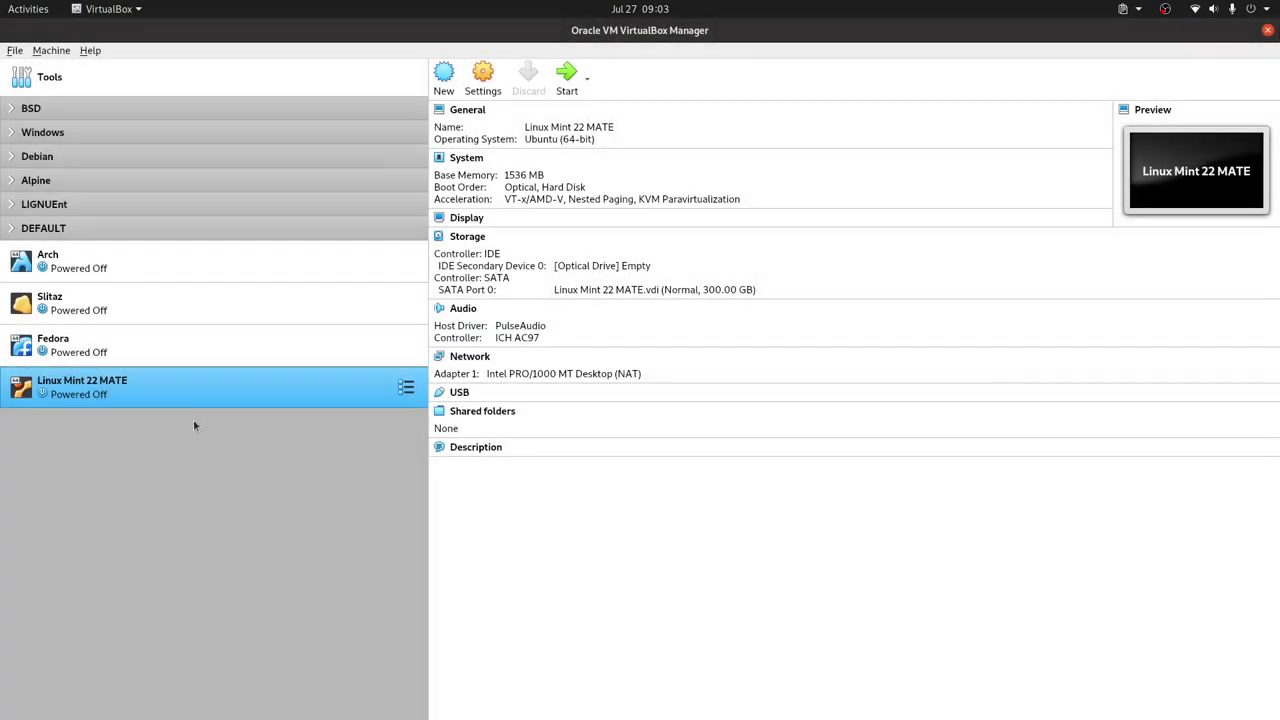
- Start the VM from linuxmint-22-mate-64bit.iso and boot the default Start Linux Mint entry
{"action": "key", "text": "Return"}
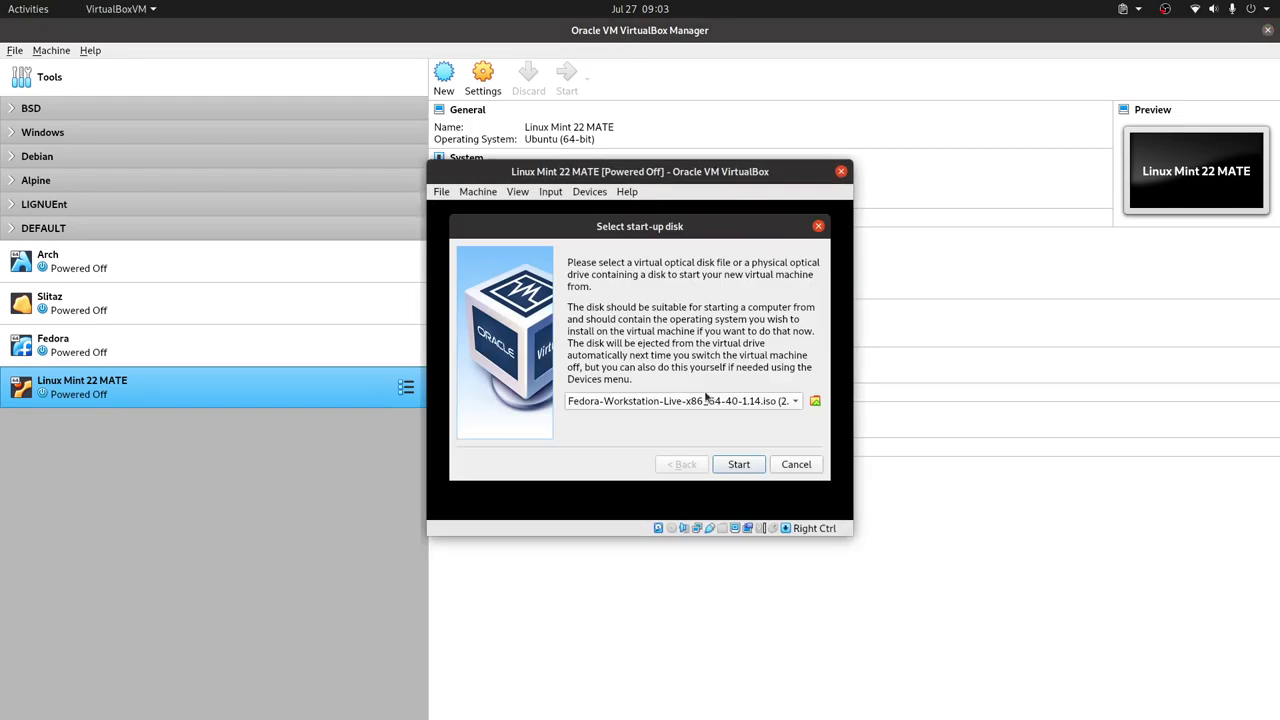
{"action": "left_click", "coordinate": [660, 405]}
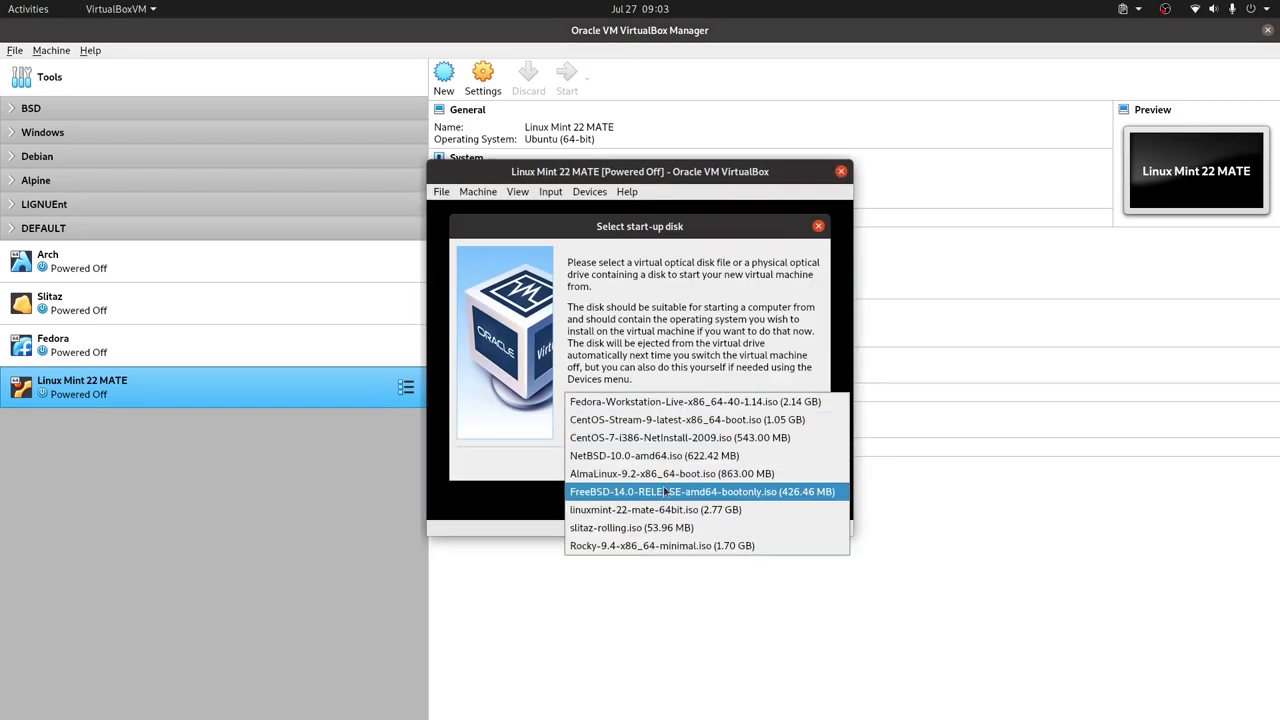
{"action": "left_click", "coordinate": [708, 509]}
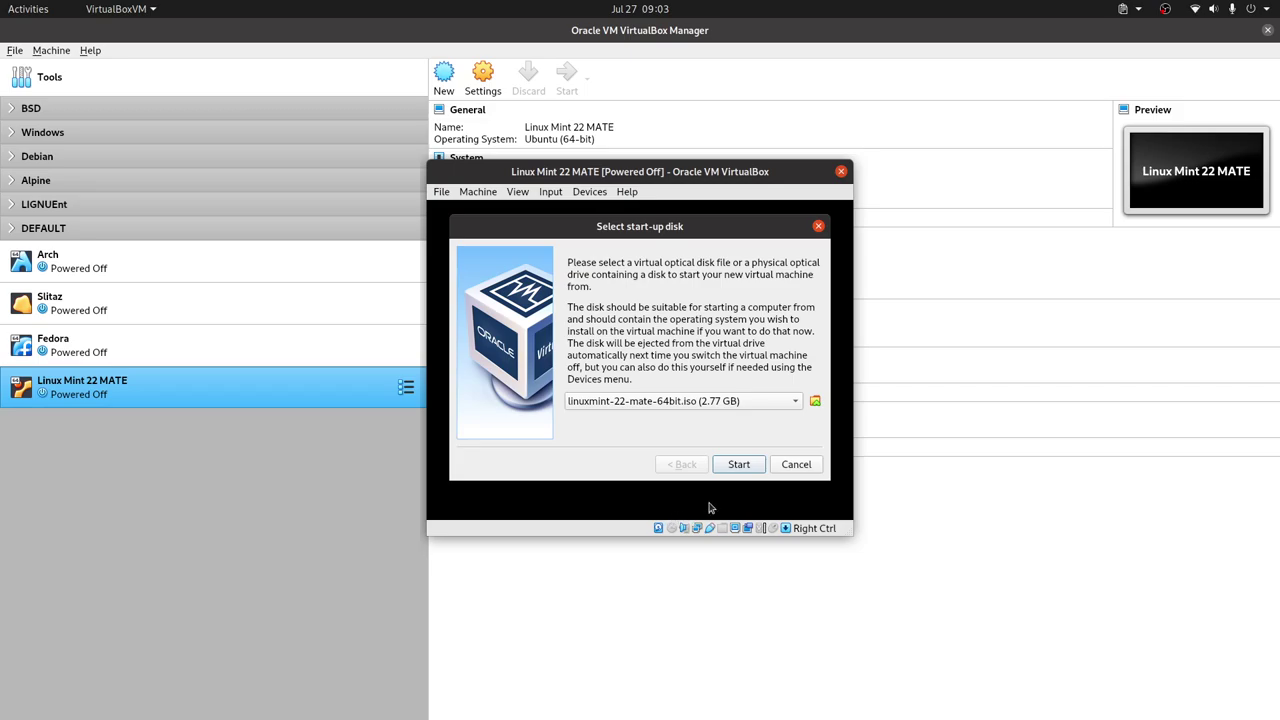
{"action": "left_click", "coordinate": [738, 464]}
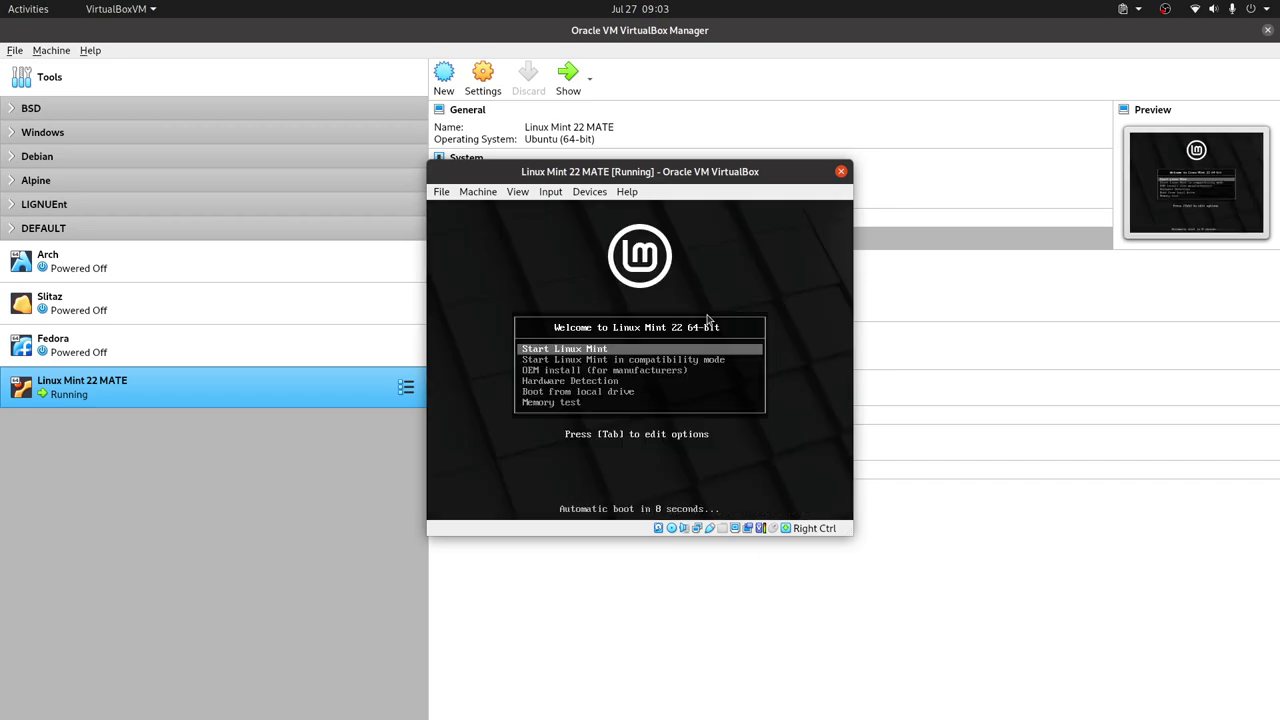
{"action": "key", "text": "Return"}
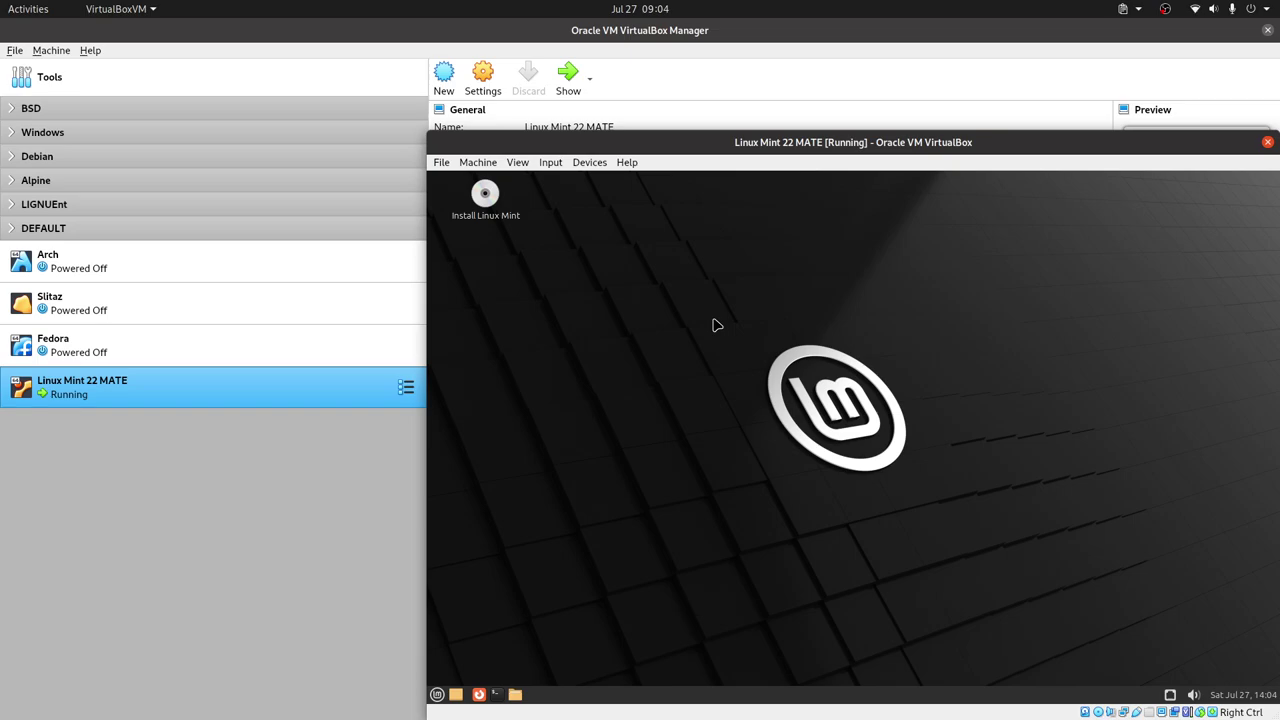
- Launch the Install Linux Mint icon from the live desktop
{"action": "left_click", "coordinate": [488, 198]}
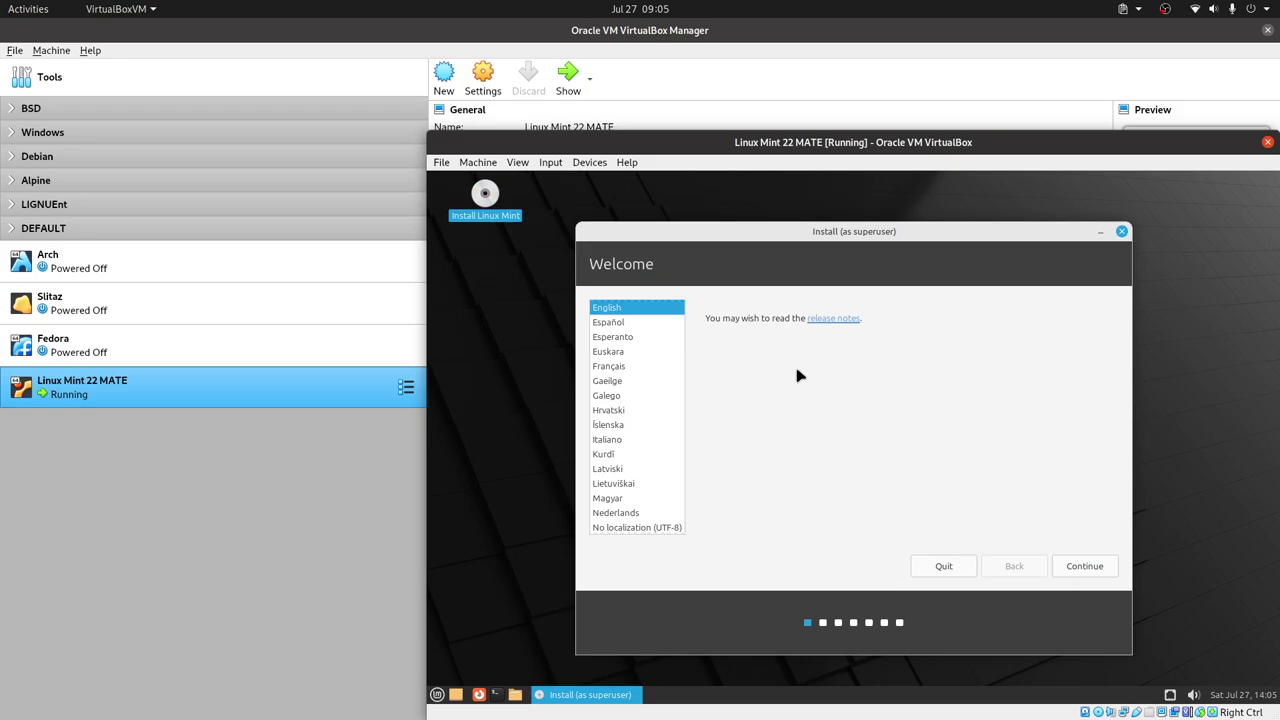
- Choose Español as the installer language and move to English in the keyboard layout list
{"action": "left_click", "coordinate": [640, 322]}
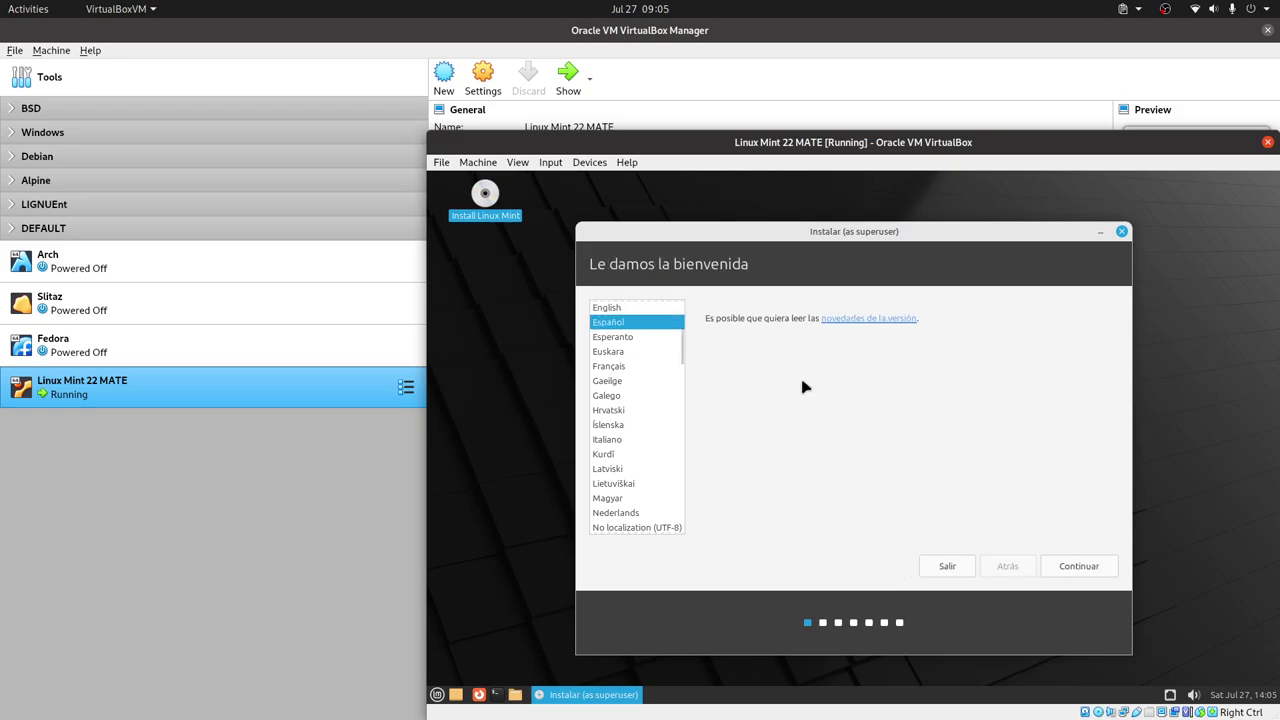
{"action": "left_click", "coordinate": [1074, 569]}
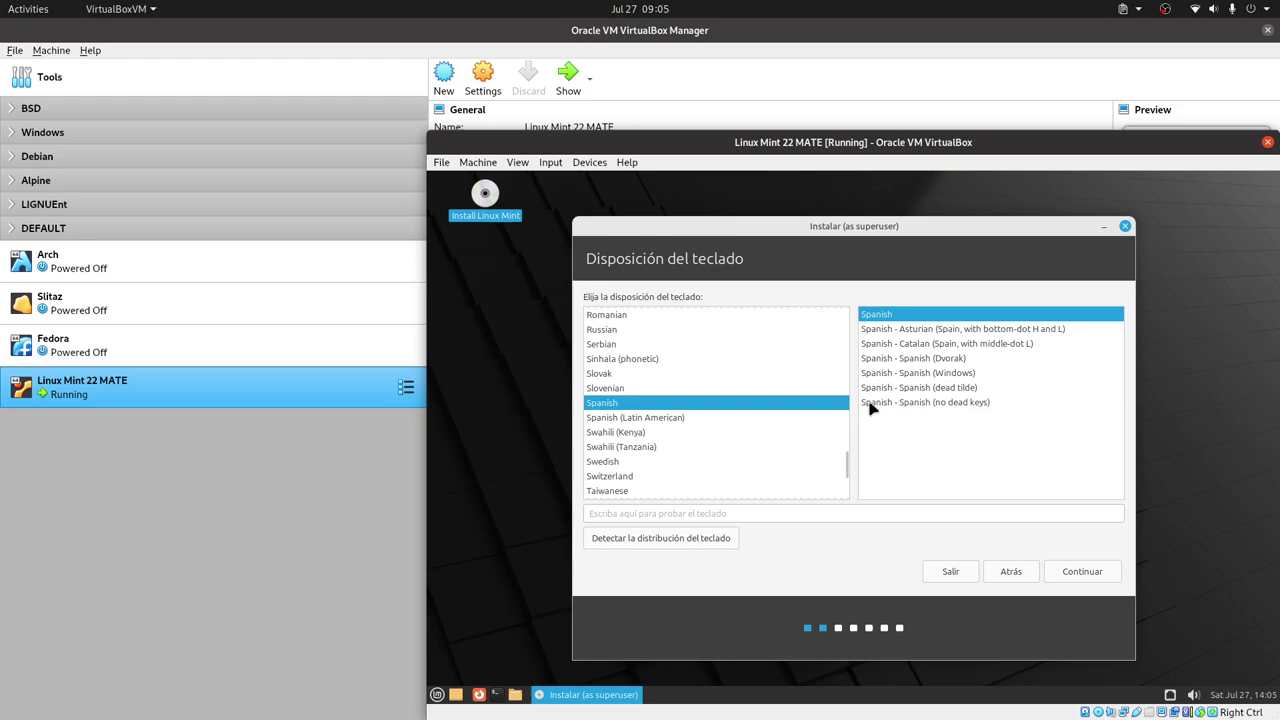
{"action": "scroll", "coordinate": [700, 428], "scroll_direction": "up", "scroll_amount": 12}
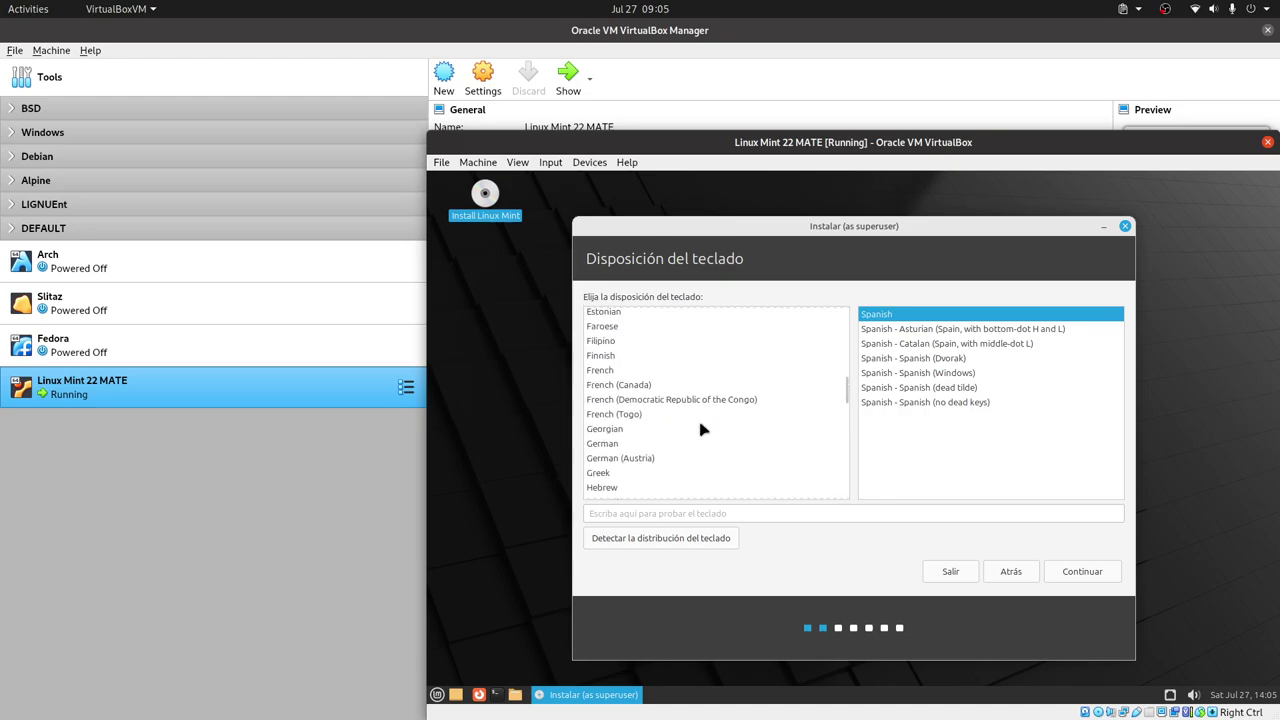
{"action": "scroll", "coordinate": [700, 428], "scroll_direction": "up", "scroll_amount": 8}
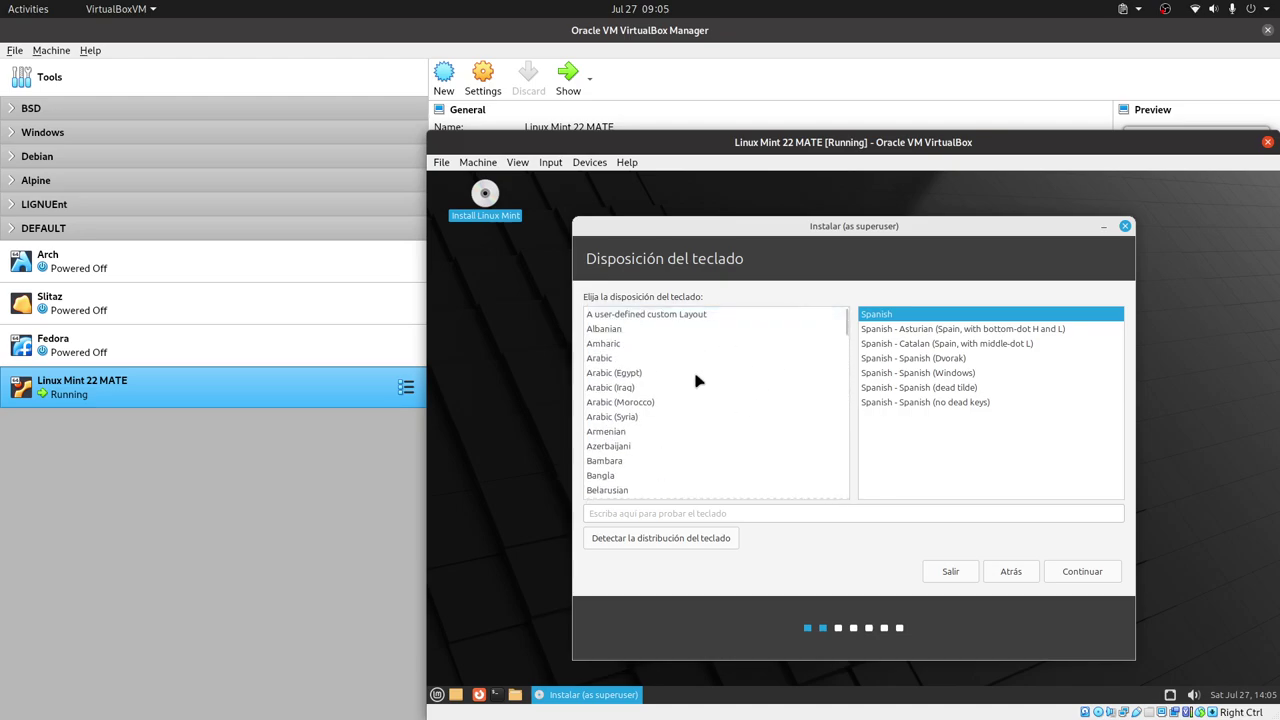
{"action": "type", "text": "e"}
{"action": "scroll", "coordinate": [700, 392], "scroll_direction": "down", "scroll_amount": 4}
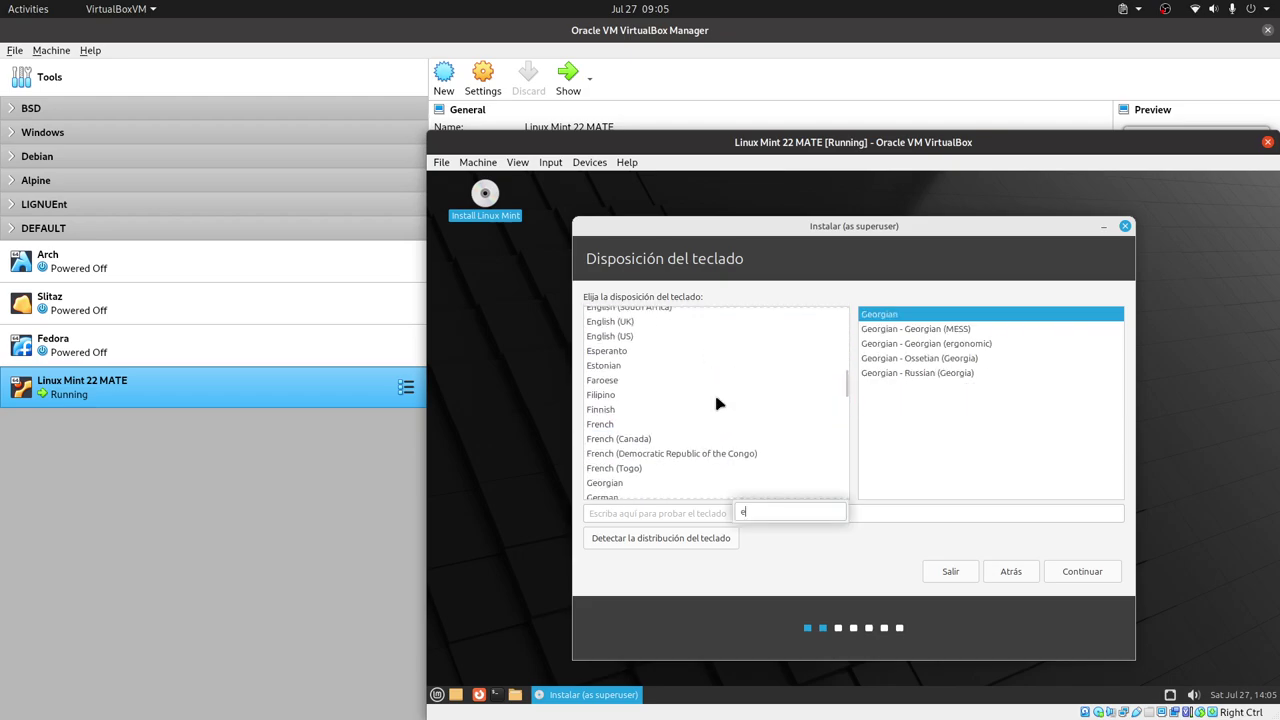
{"action": "type", "text": "n"}
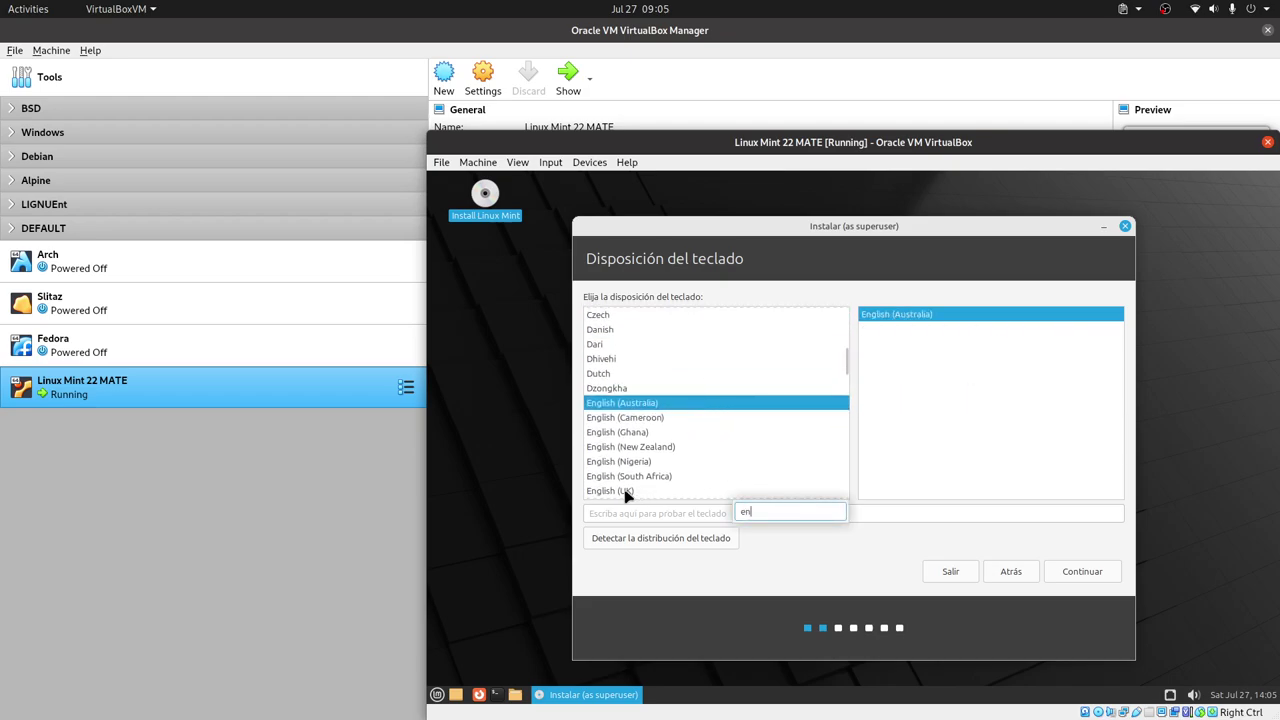
{"action": "key", "text": "Down"}
{"action": "key", "text": "Down"}
{"action": "key", "text": "Return"}
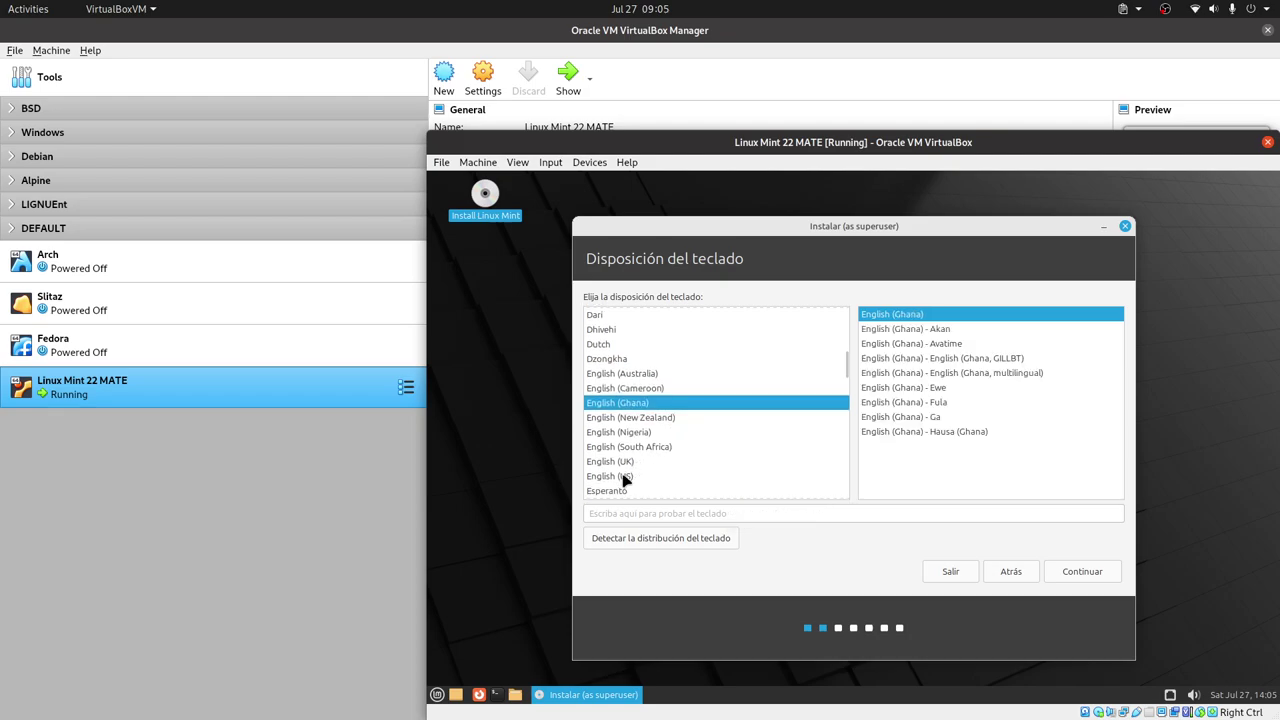
- Select the English (US, intl., with dead keys) keyboard variant and continue
{"action": "left_click", "coordinate": [624, 478]}
{"action": "scroll", "coordinate": [1045, 430], "scroll_direction": "down", "scroll_amount": 2}
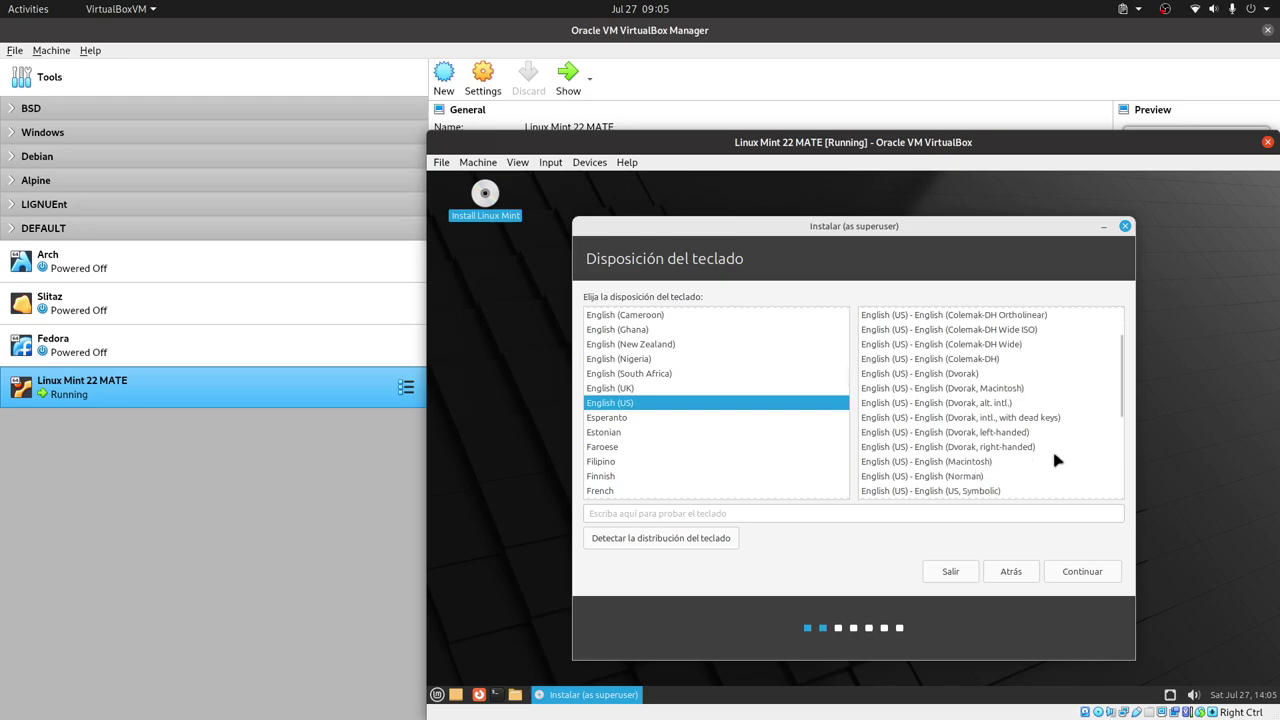
{"action": "scroll", "coordinate": [1038, 452], "scroll_direction": "down", "scroll_amount": 3}
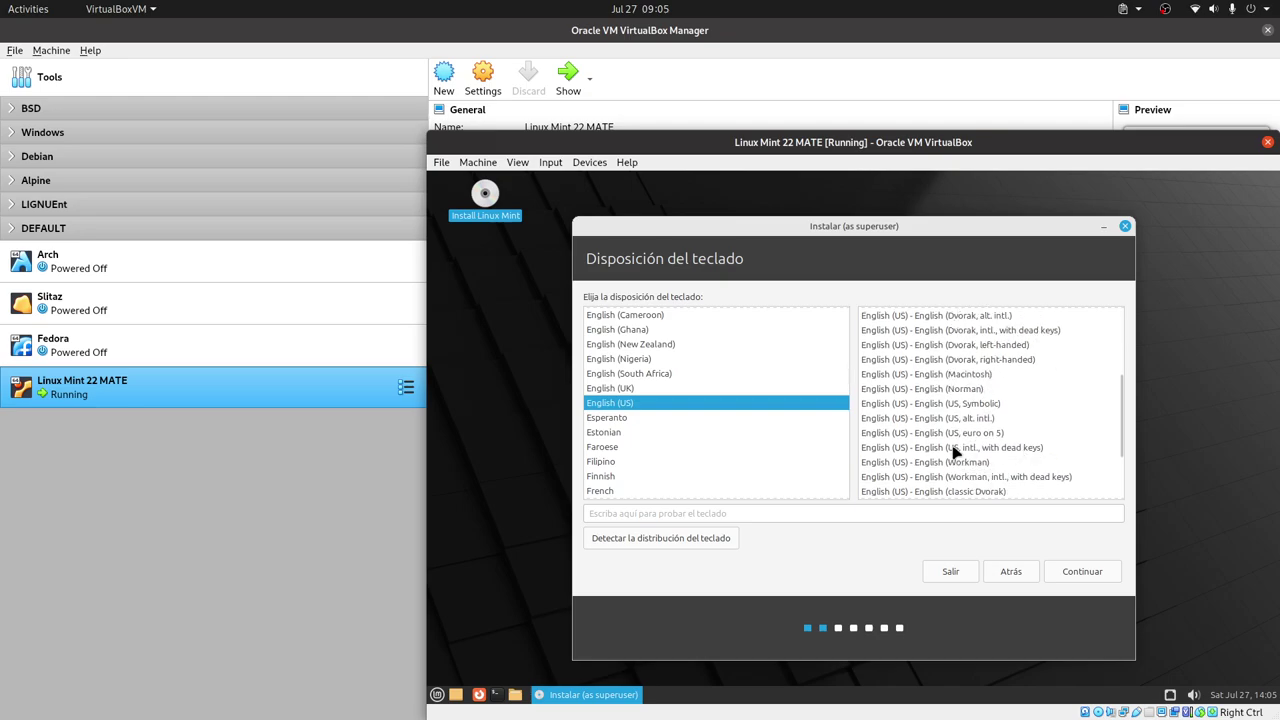
{"action": "left_click", "coordinate": [1041, 448]}
{"action": "left_click", "coordinate": [1084, 572]}
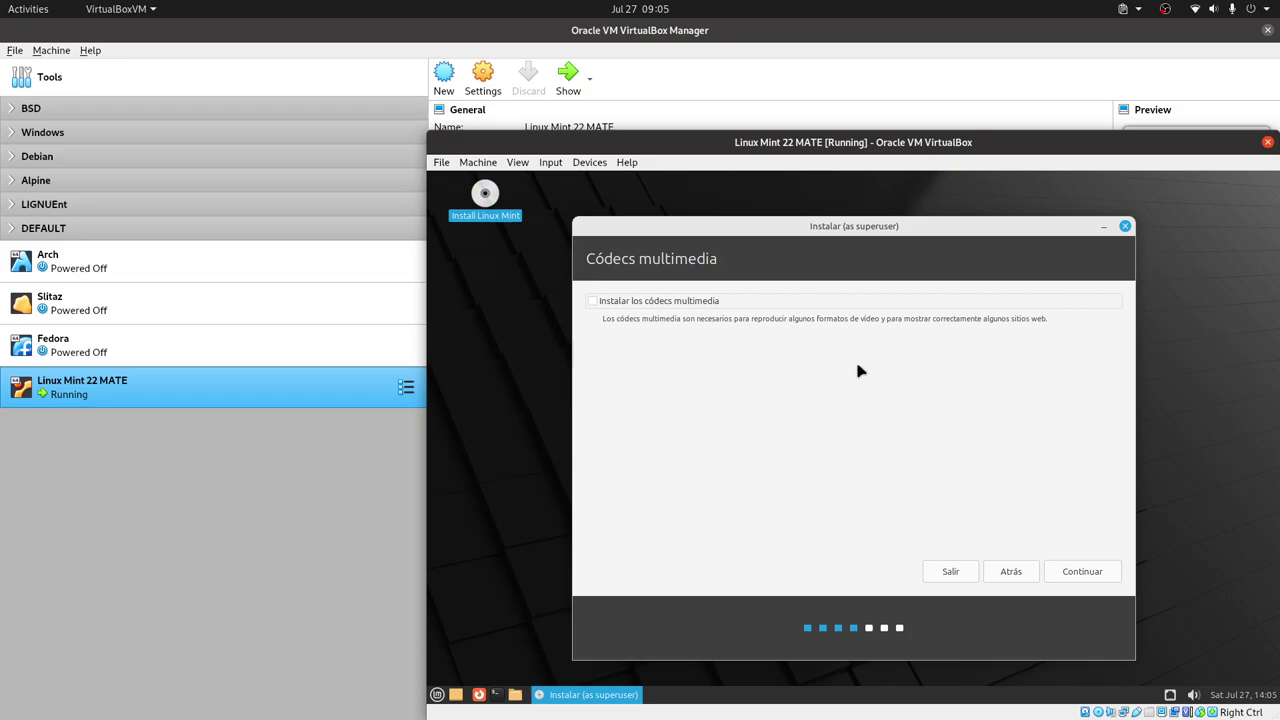
- Tick 'Instalar los códecs multimedia' and continue
{"action": "left_click", "coordinate": [668, 304]}
{"action": "left_click", "coordinate": [1085, 575]}
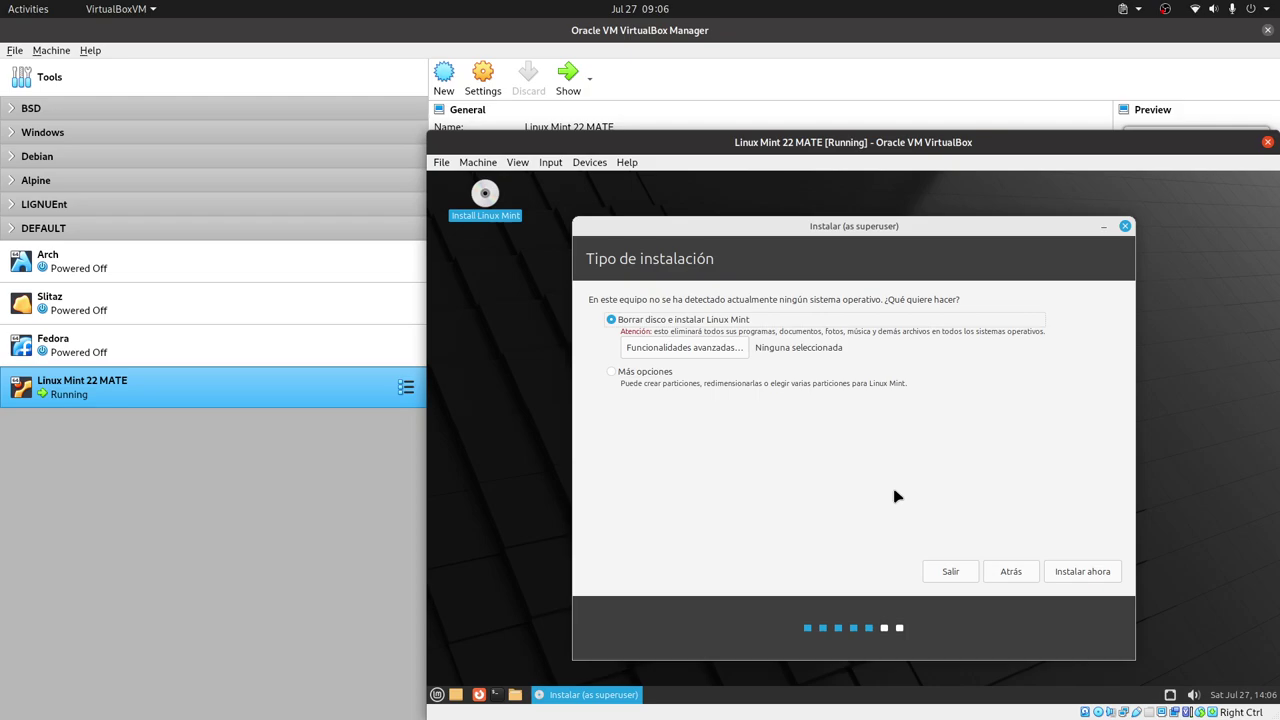
- Close Funcionalidades avanzadas unchanged and select 'Más opciones' for manual partitioning
{"action": "left_click", "coordinate": [706, 356]}
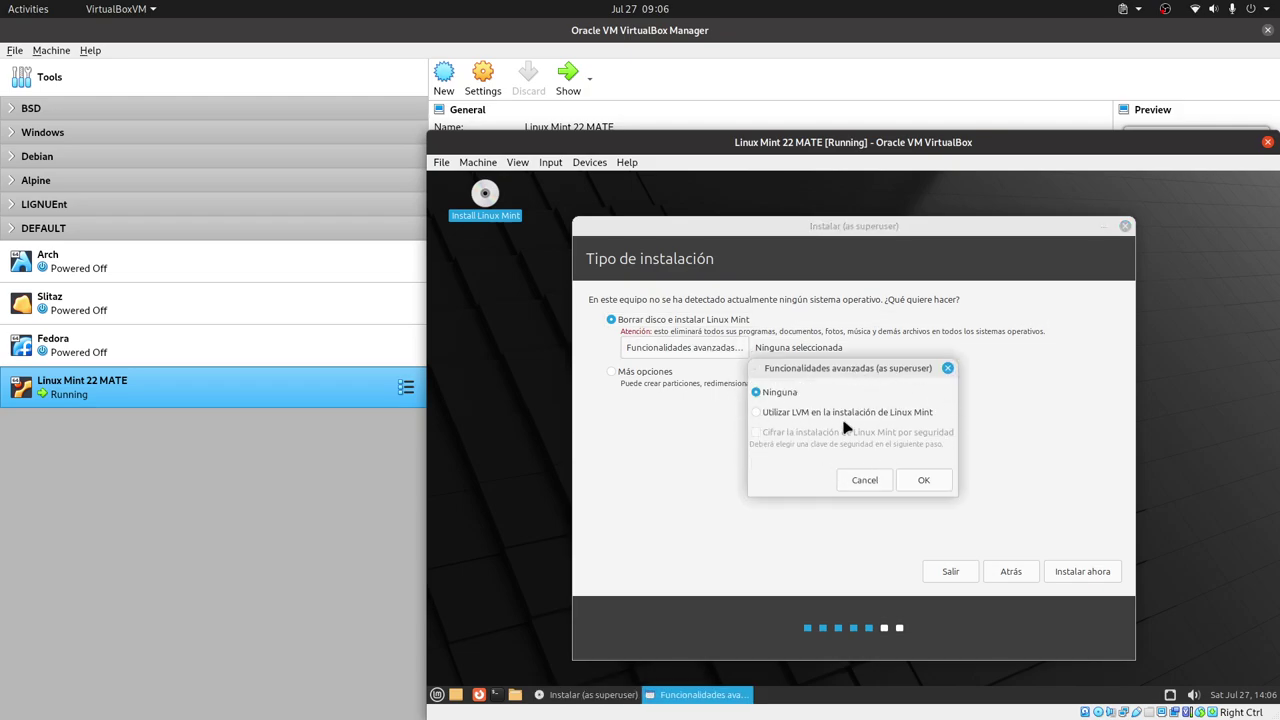
{"action": "left_click", "coordinate": [864, 481]}
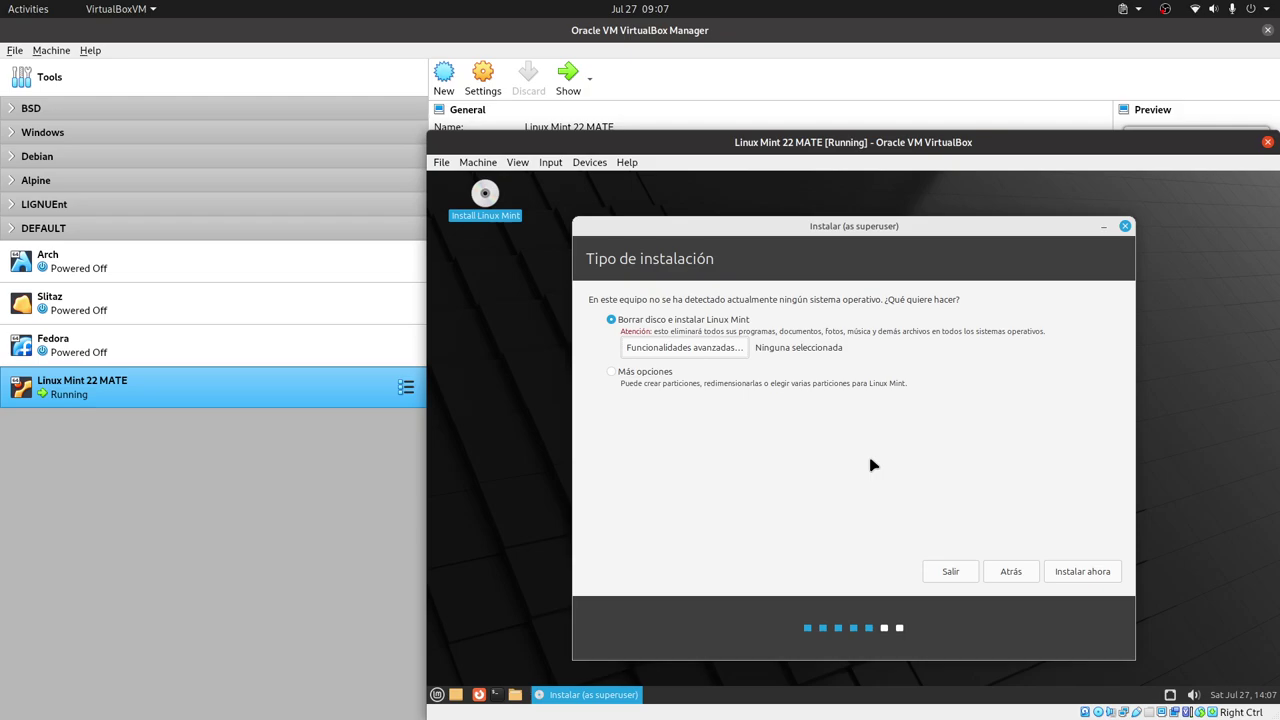
{"action": "left_click", "coordinate": [613, 372]}
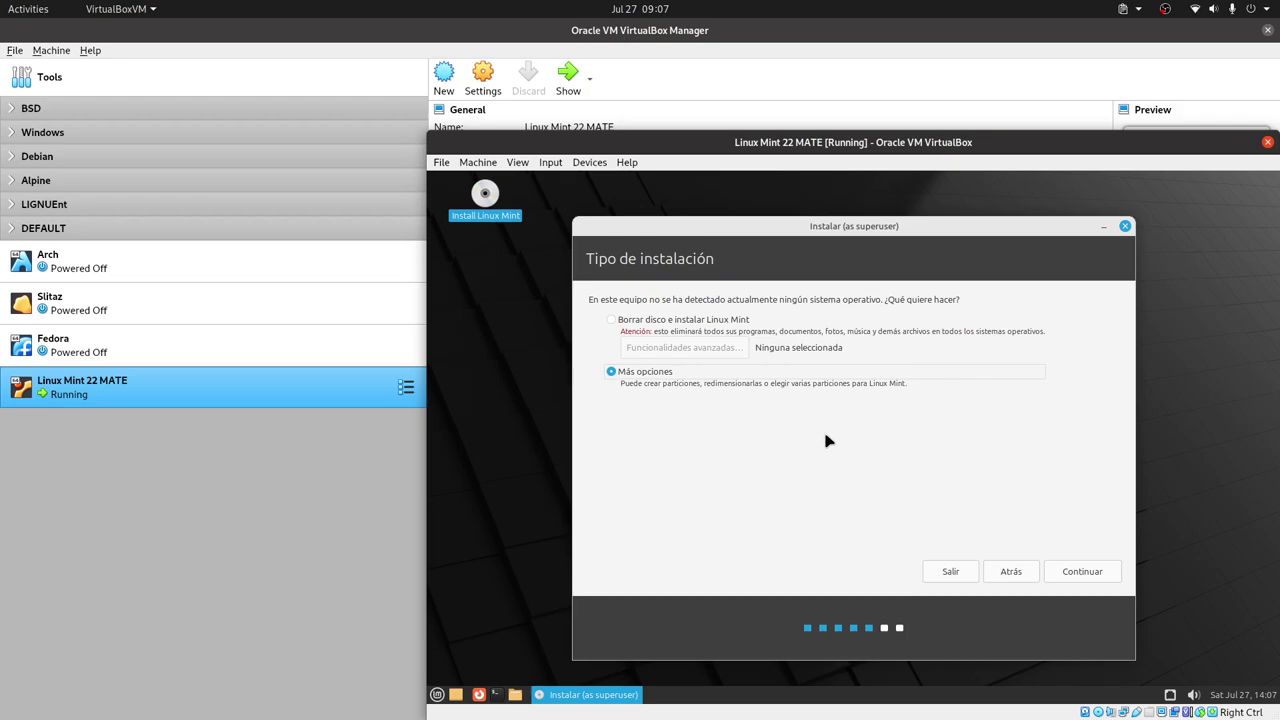
- Create a new empty partition table on /dev/sda
{"action": "left_click", "coordinate": [1104, 571]}
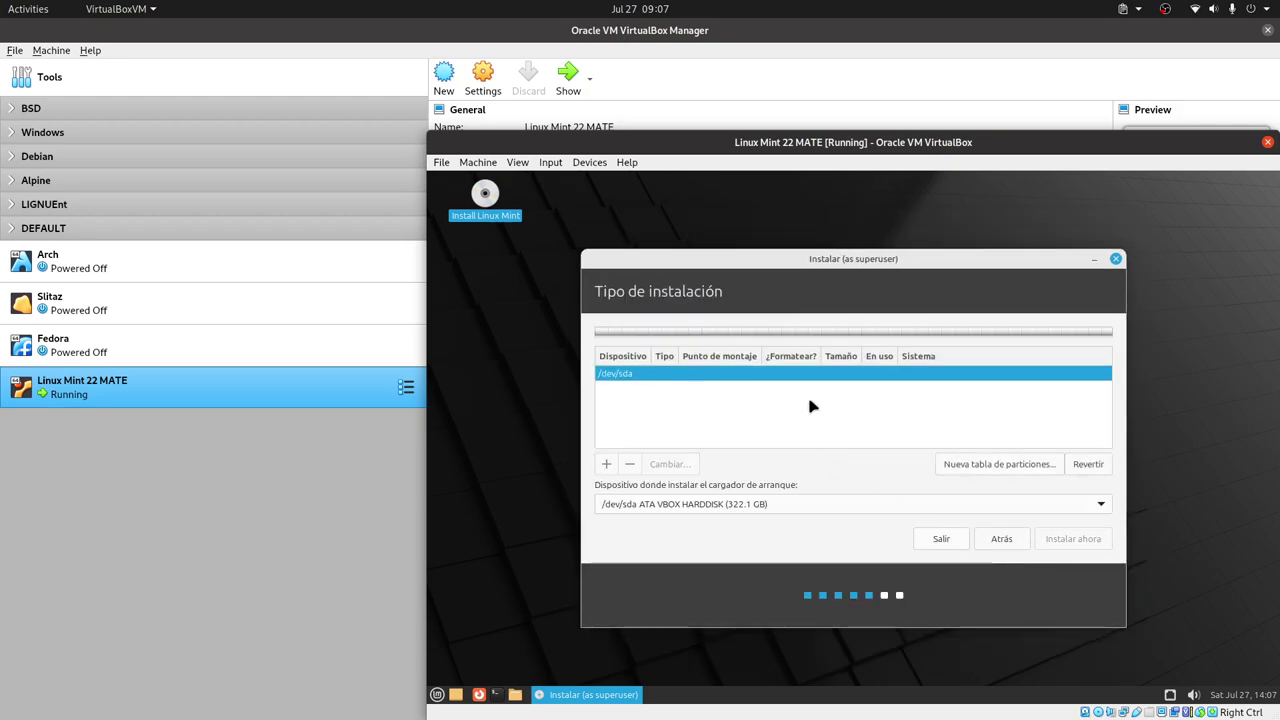
{"action": "left_click", "coordinate": [1030, 466]}
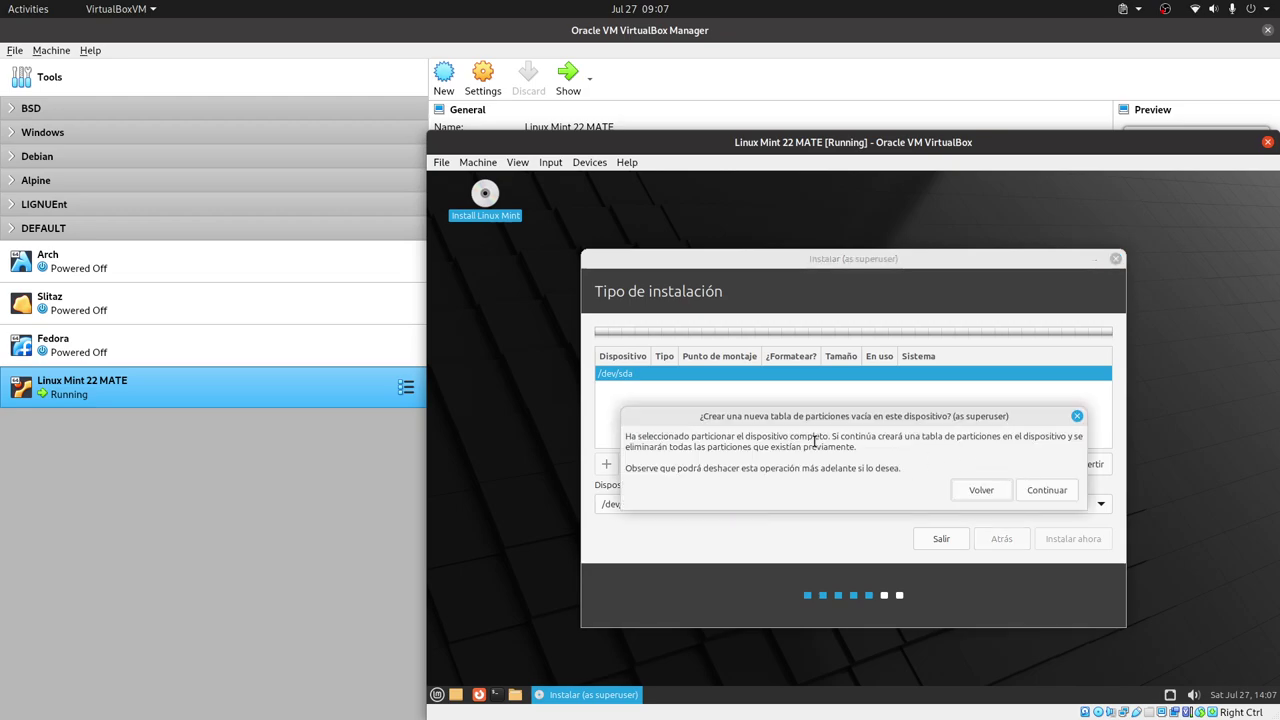
{"action": "left_click", "coordinate": [1050, 490]}
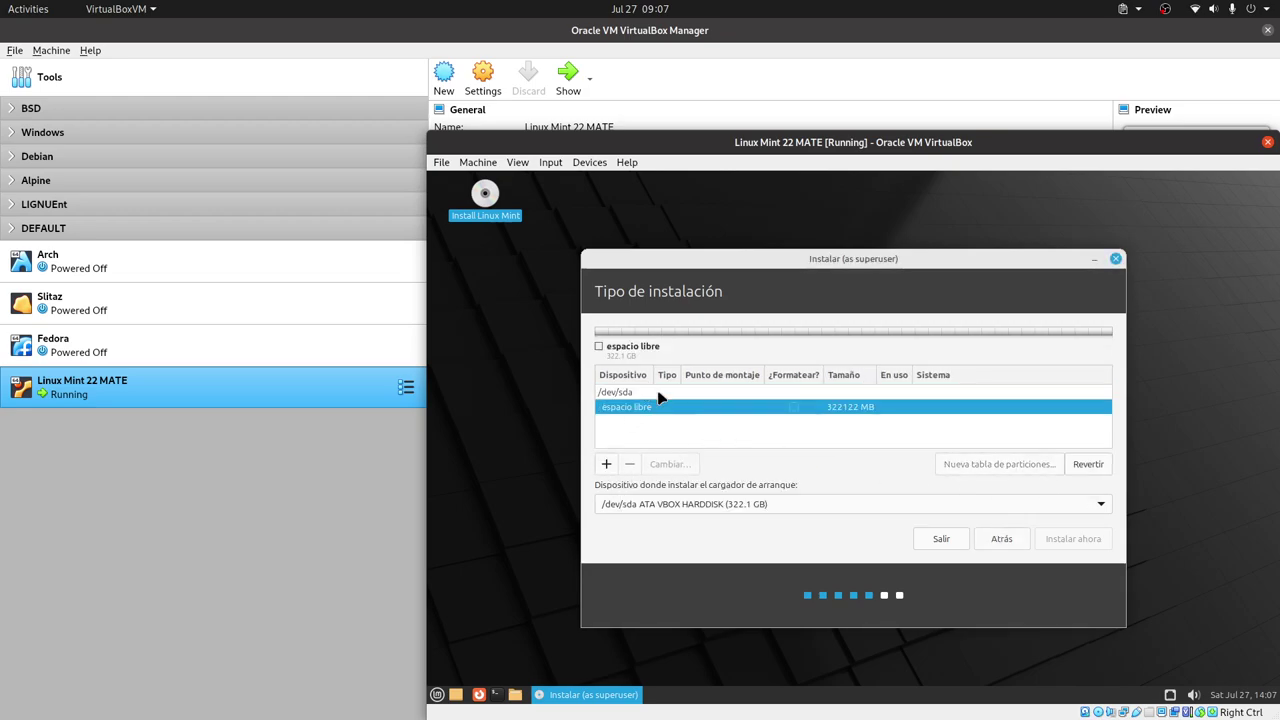
- Add a 1 MB partition used as the BIOS boot reserved area
{"action": "left_click", "coordinate": [606, 464]}
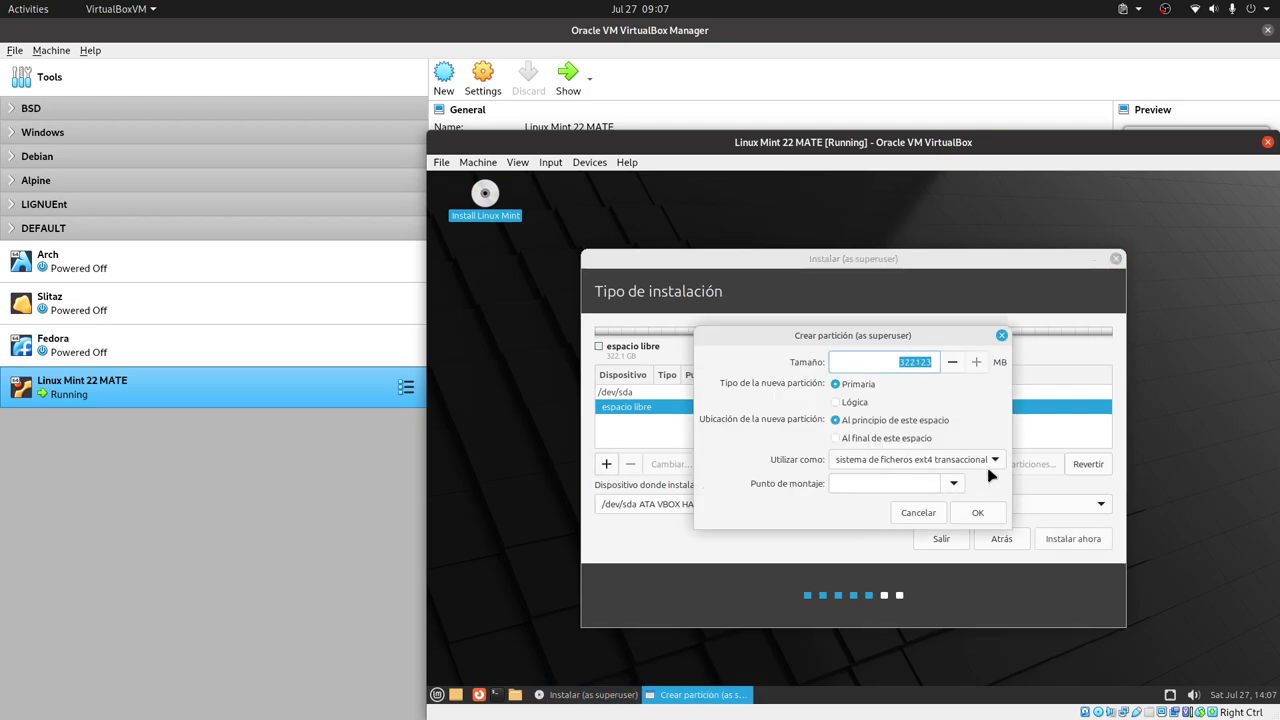
{"action": "left_click", "coordinate": [995, 463]}
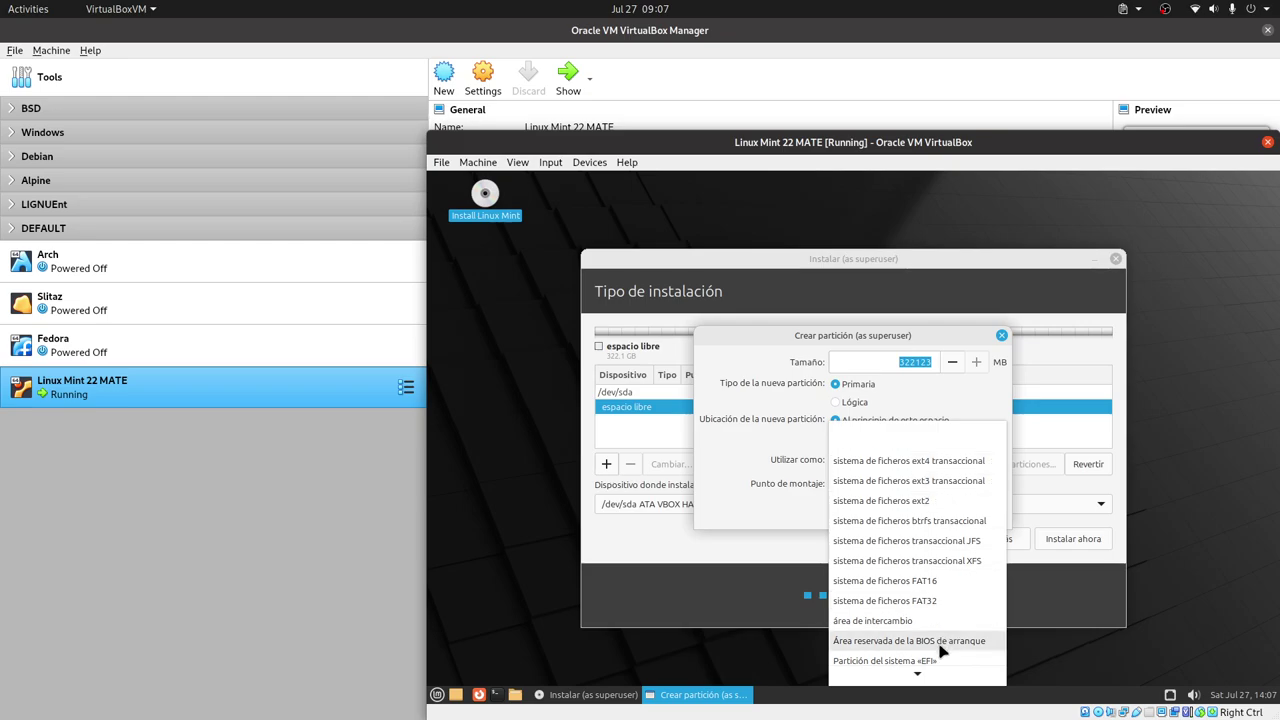
{"action": "scroll", "coordinate": [950, 648], "scroll_direction": "down", "scroll_amount": 1}
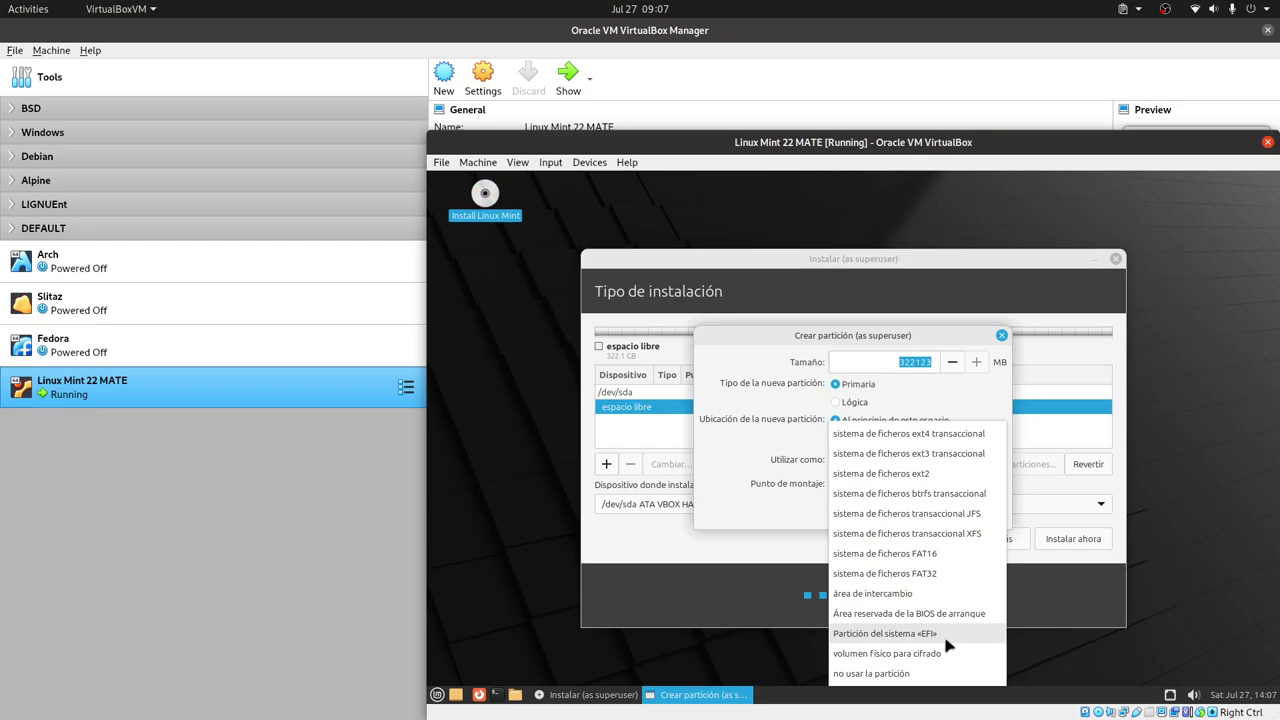
{"action": "left_click", "coordinate": [724, 502]}
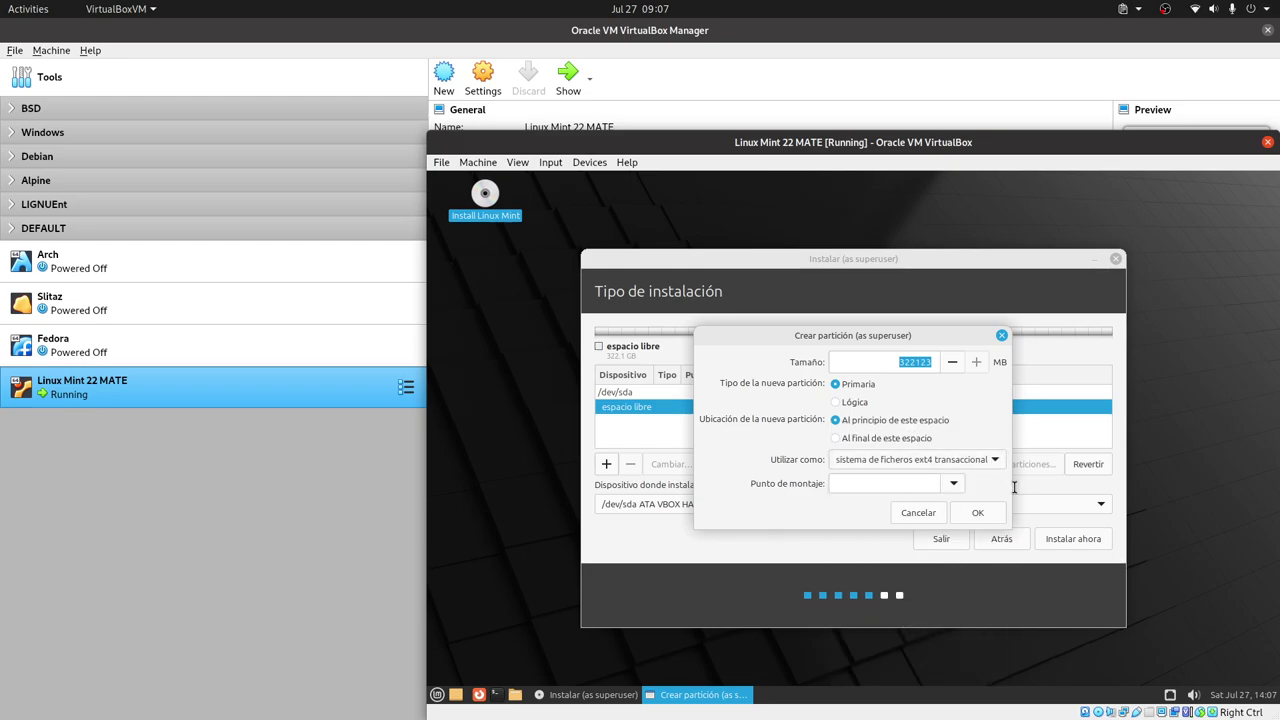
{"action": "left_click", "coordinate": [997, 462]}
{"action": "left_click", "coordinate": [965, 645]}
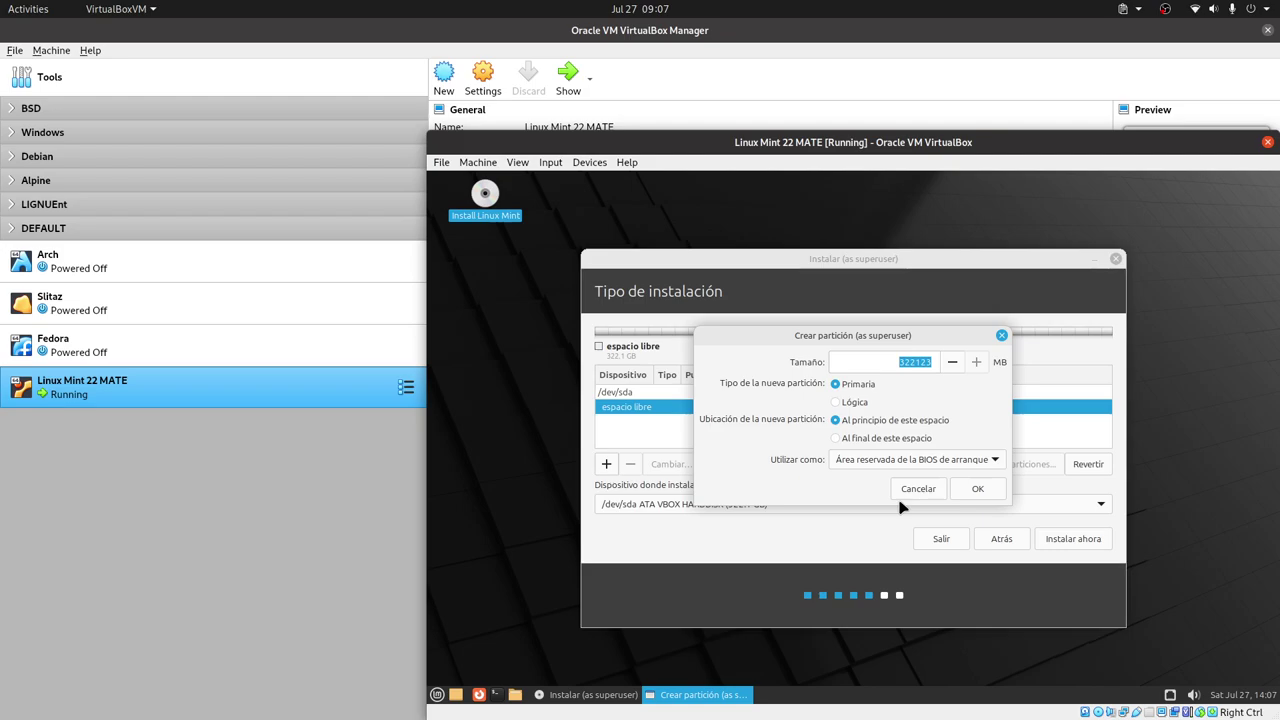
{"action": "double_click", "coordinate": [914, 366]}
{"action": "type", "text": "1"}
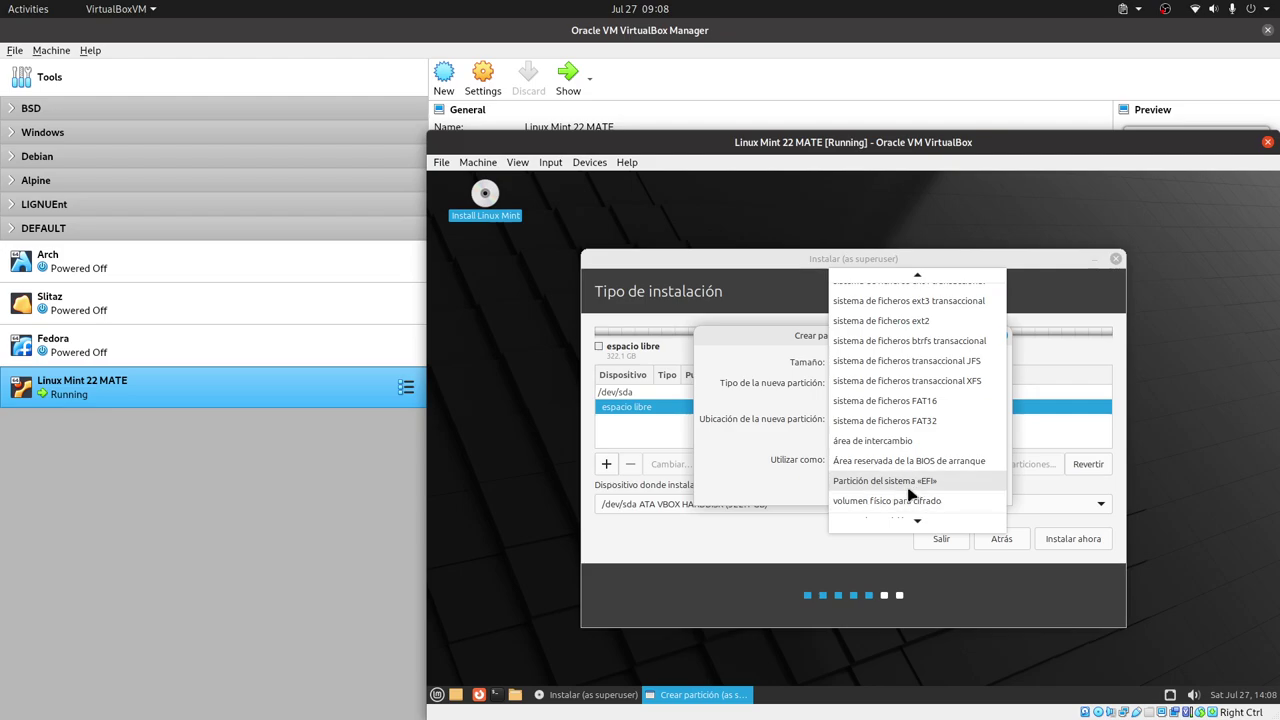
{"action": "left_click", "coordinate": [757, 449]}
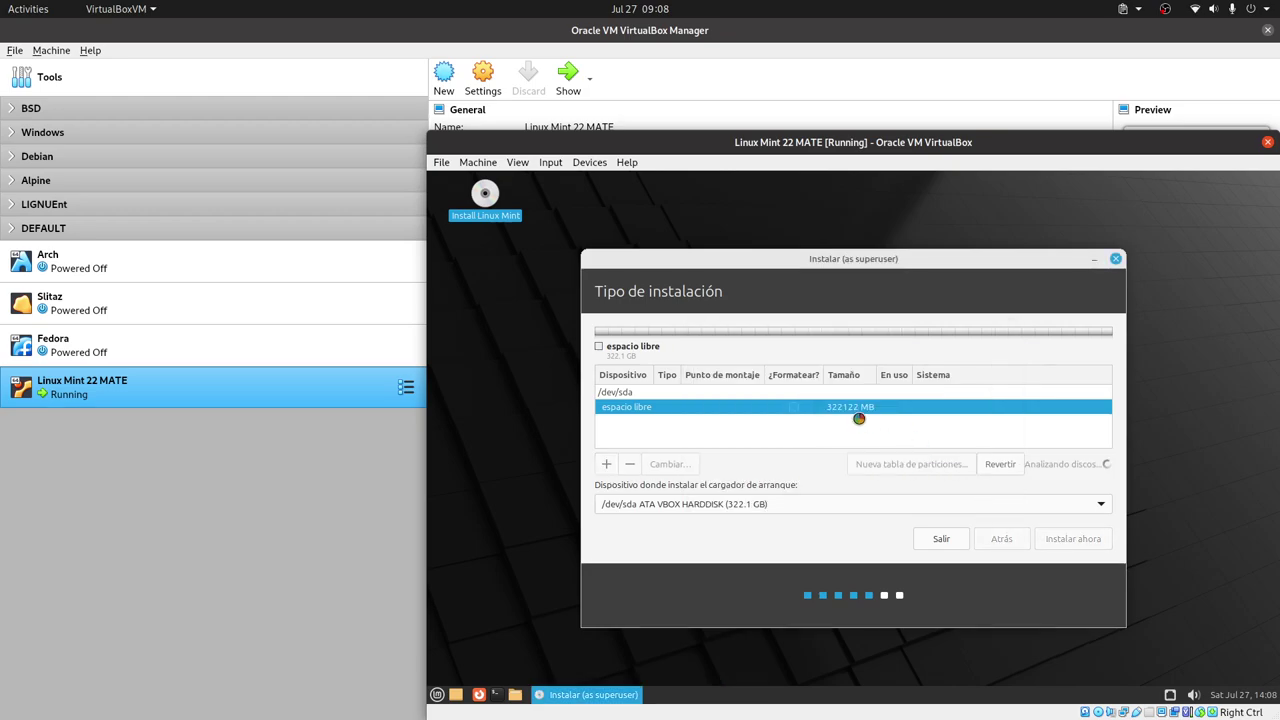
- Click through the partition rows, ending on the new 1 MB /dev/sda1 biosgrub partition
{"action": "left_click", "coordinate": [858, 410]}
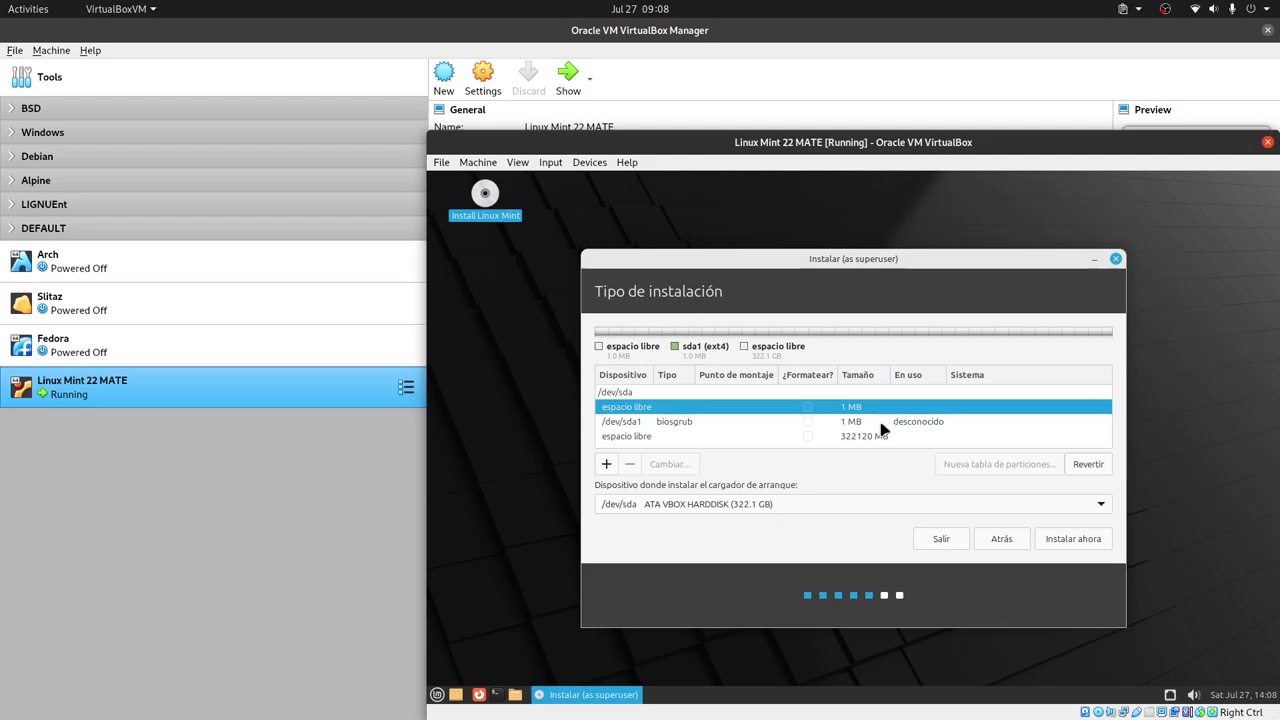
{"action": "left_click", "coordinate": [842, 434]}
{"action": "left_click", "coordinate": [830, 423]}
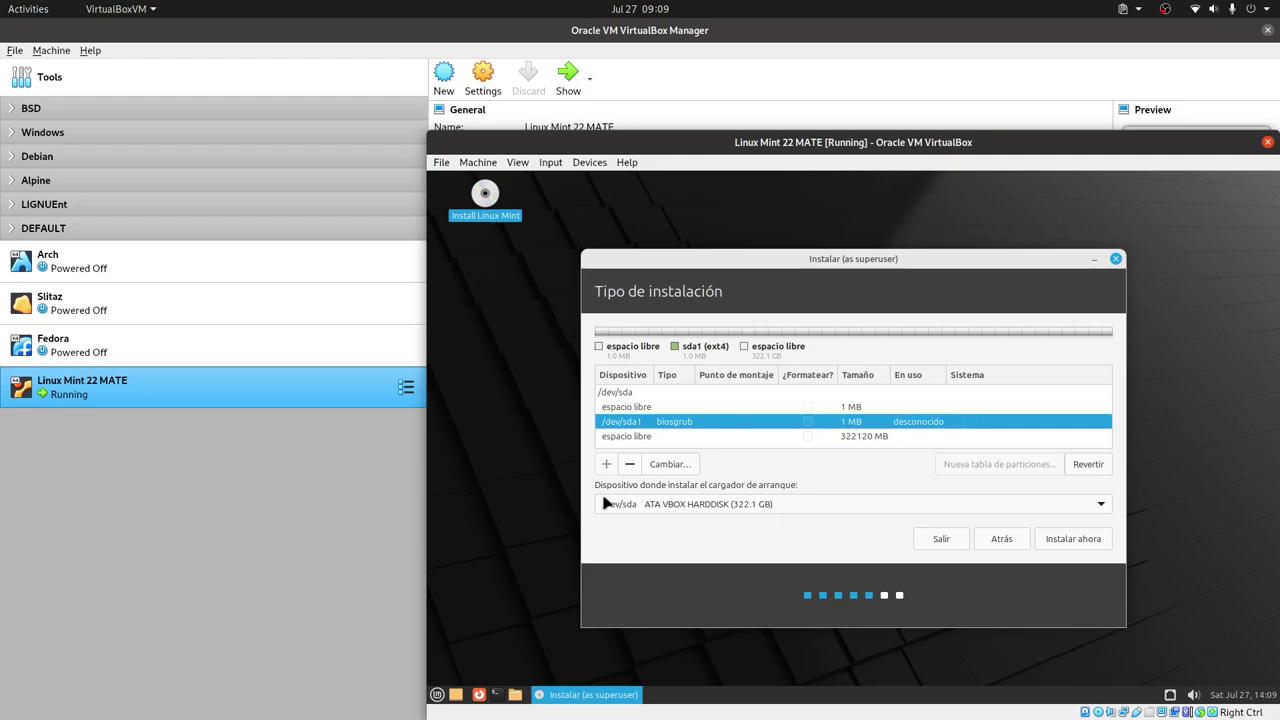
- Add a 256 MB partition mounted at /boot in the large free space
{"action": "left_click", "coordinate": [648, 437]}
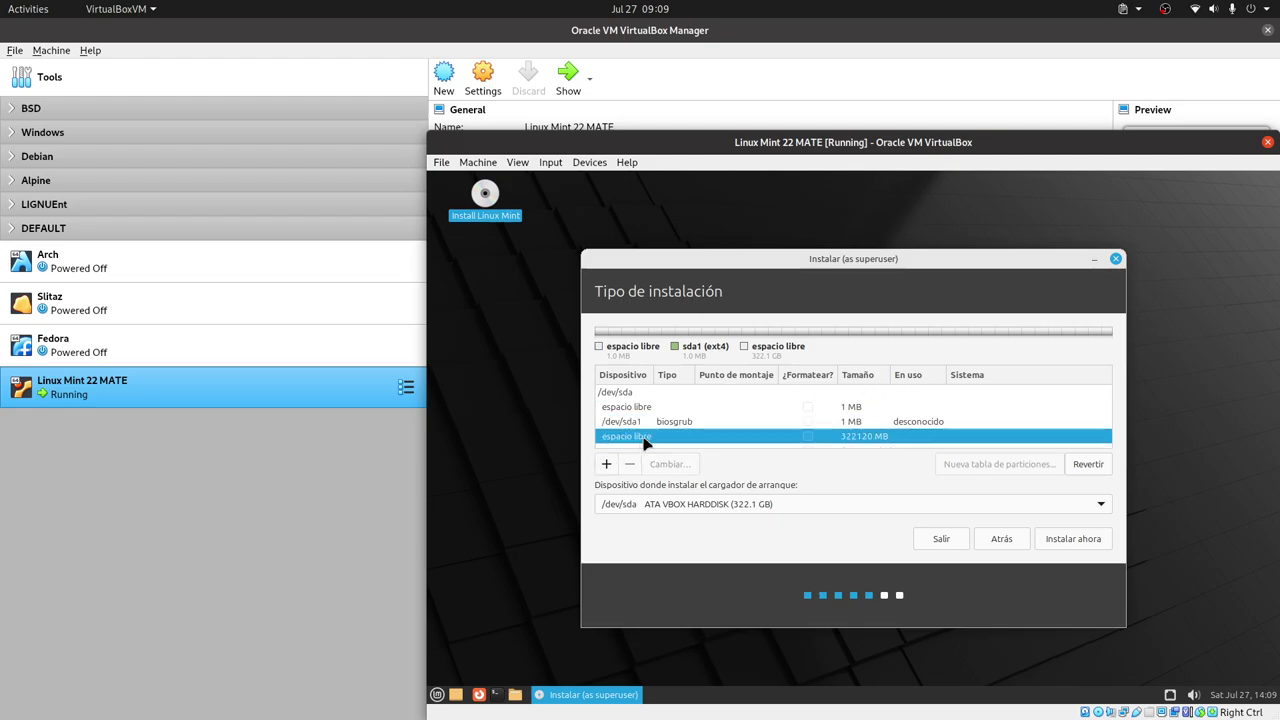
{"action": "left_click", "coordinate": [606, 465]}
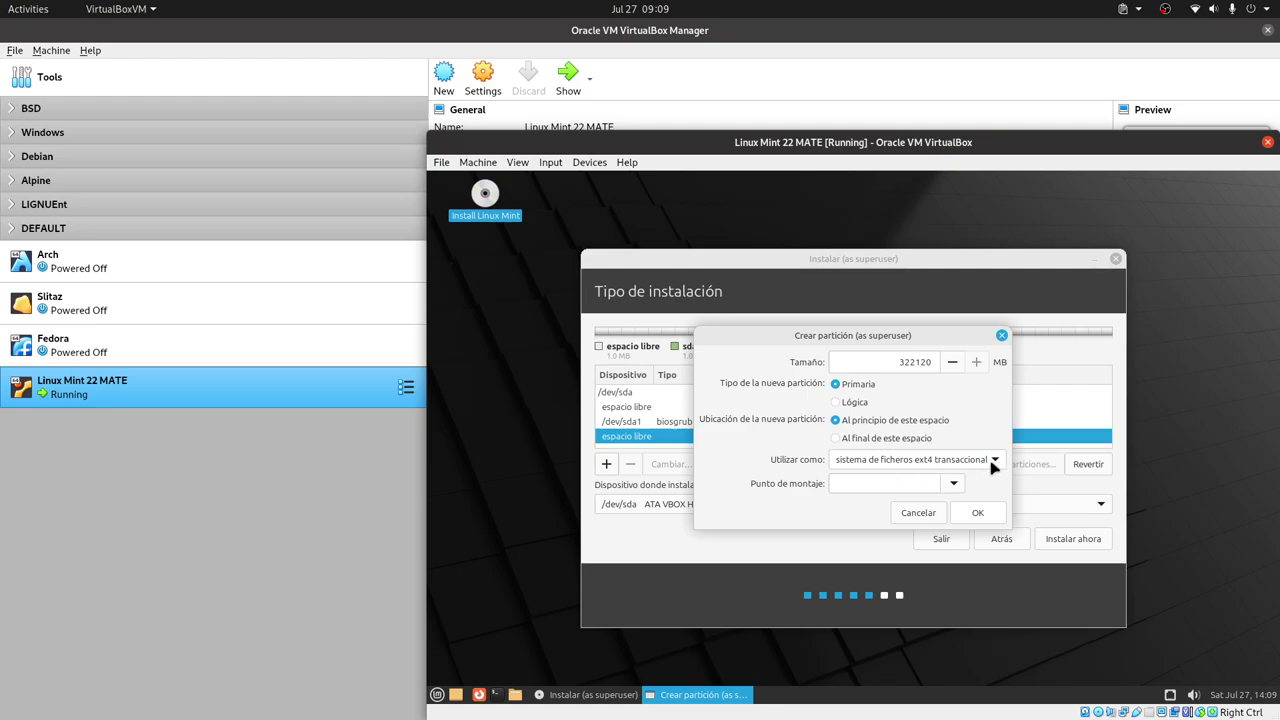
{"action": "left_click", "coordinate": [954, 484]}
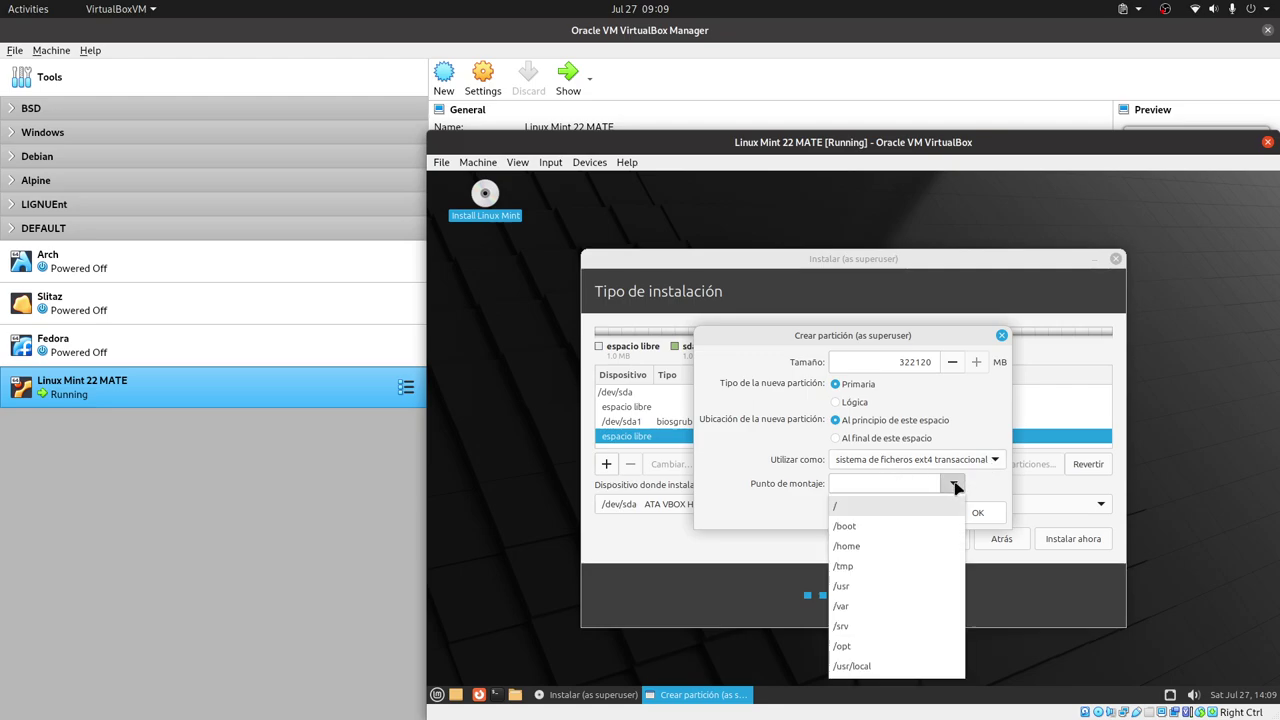
{"action": "left_click", "coordinate": [863, 526]}
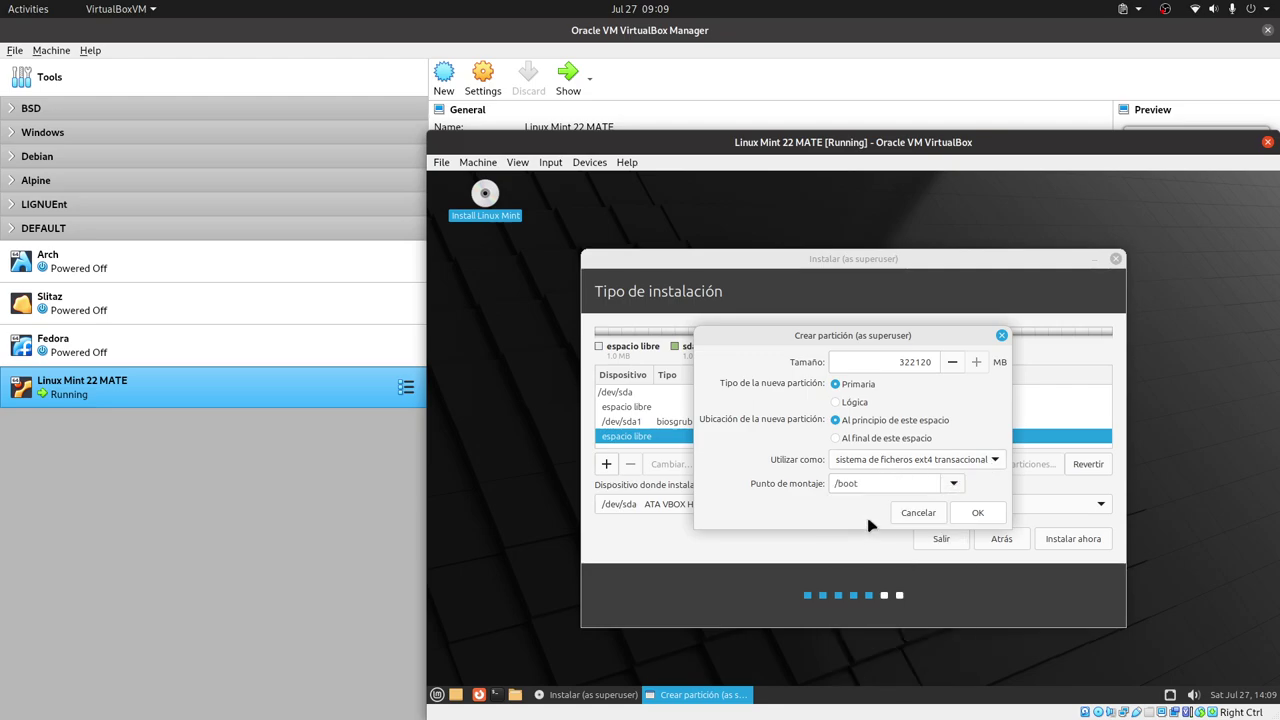
{"action": "double_click", "coordinate": [916, 360]}
{"action": "type", "text": "256"}
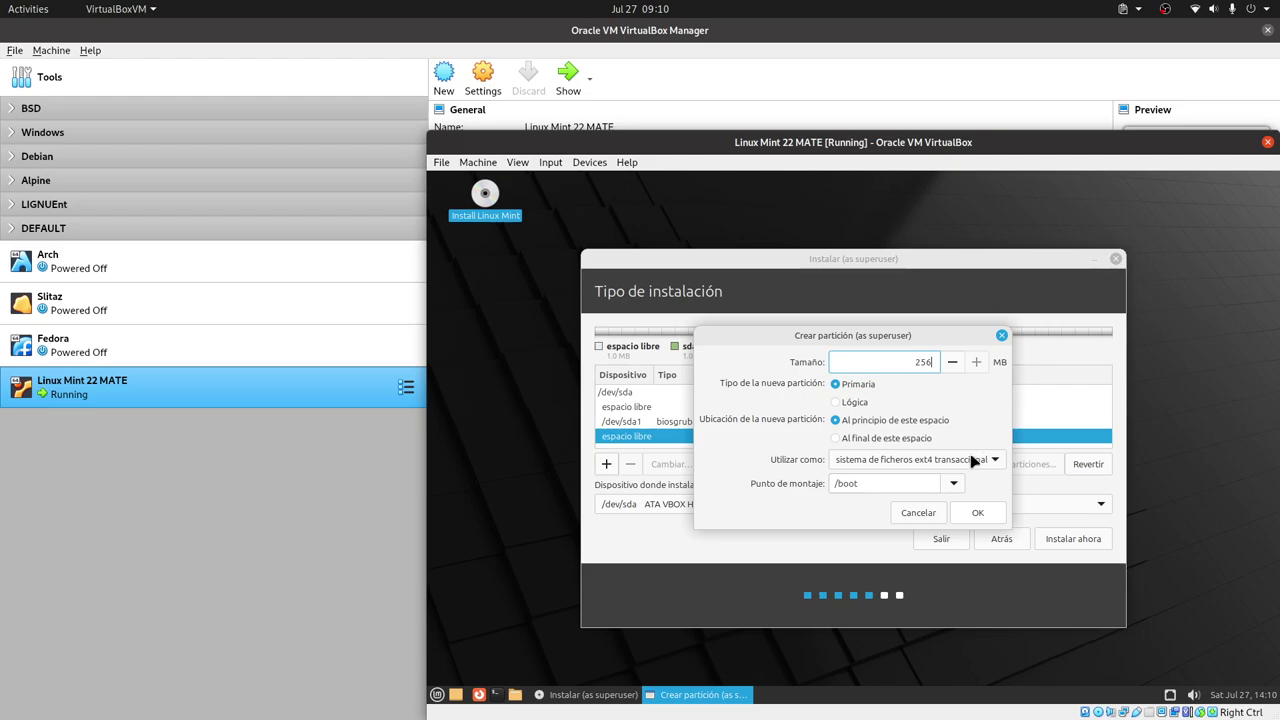
- Confirm the 255 MB ext4 /boot partition, then add an XFS root partition at / in the remaining space
{"action": "left_click", "coordinate": [976, 513]}
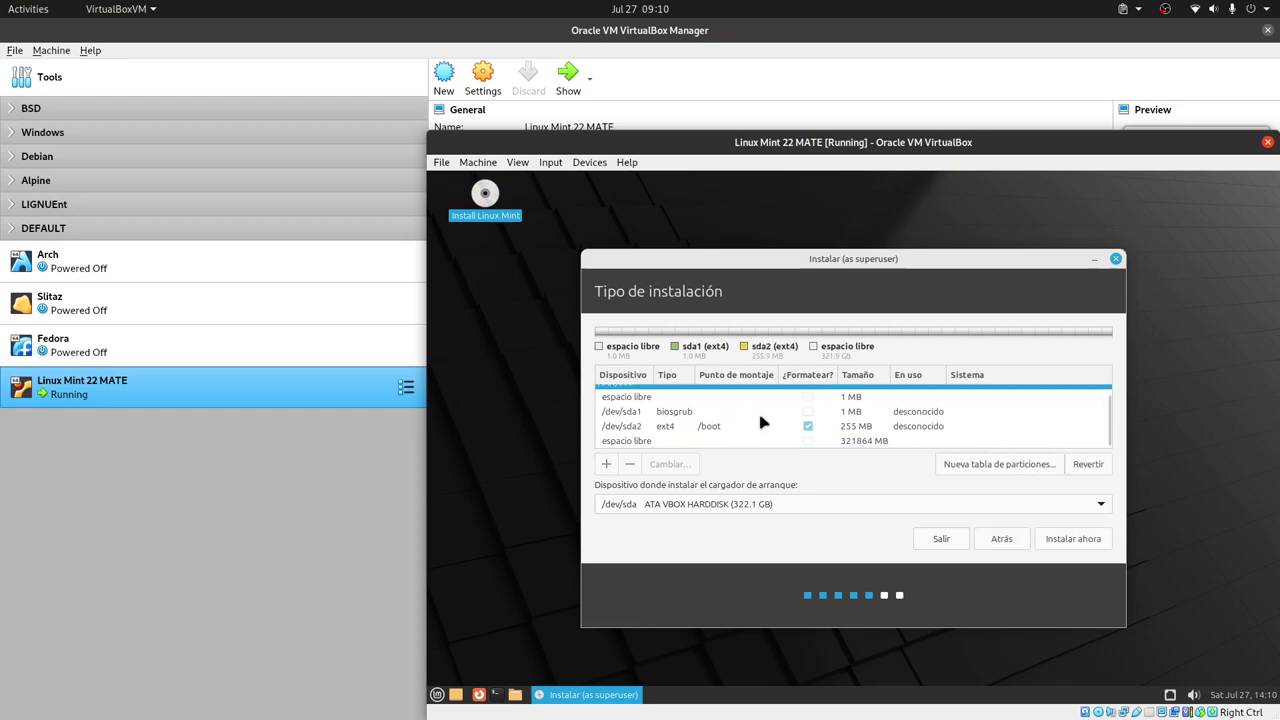
{"action": "left_click", "coordinate": [608, 465]}
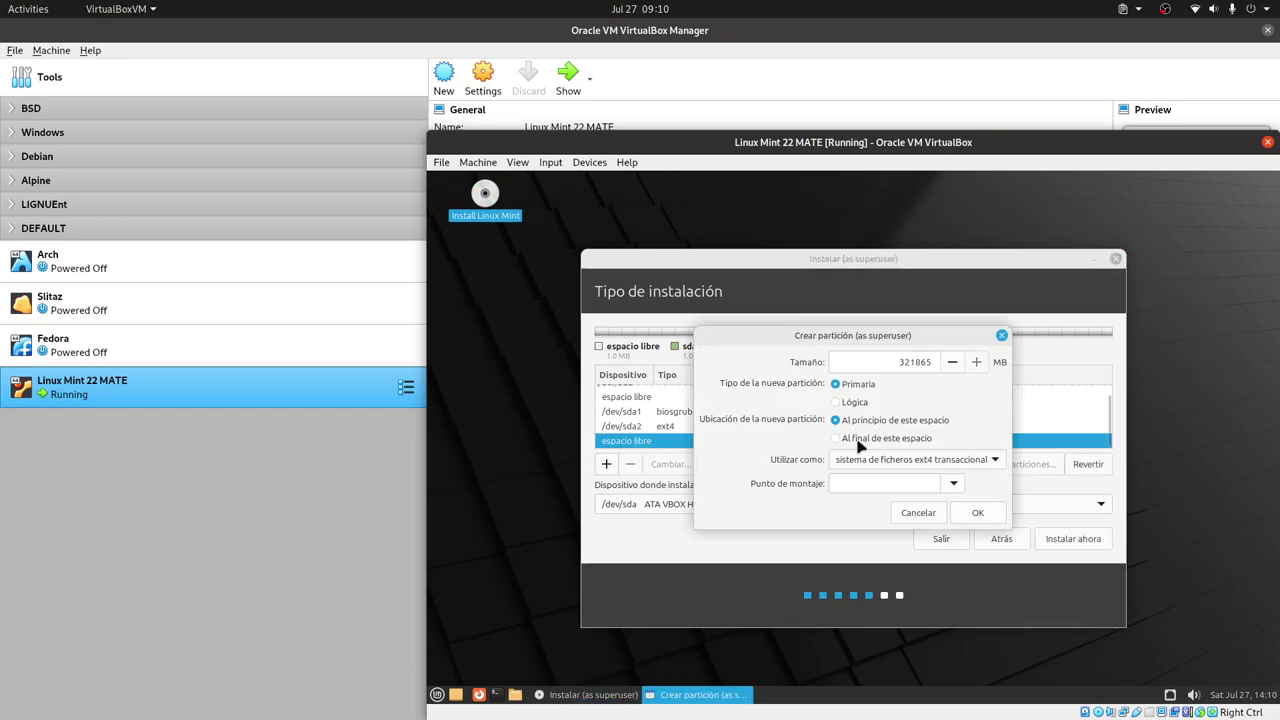
{"action": "left_click", "coordinate": [998, 460]}
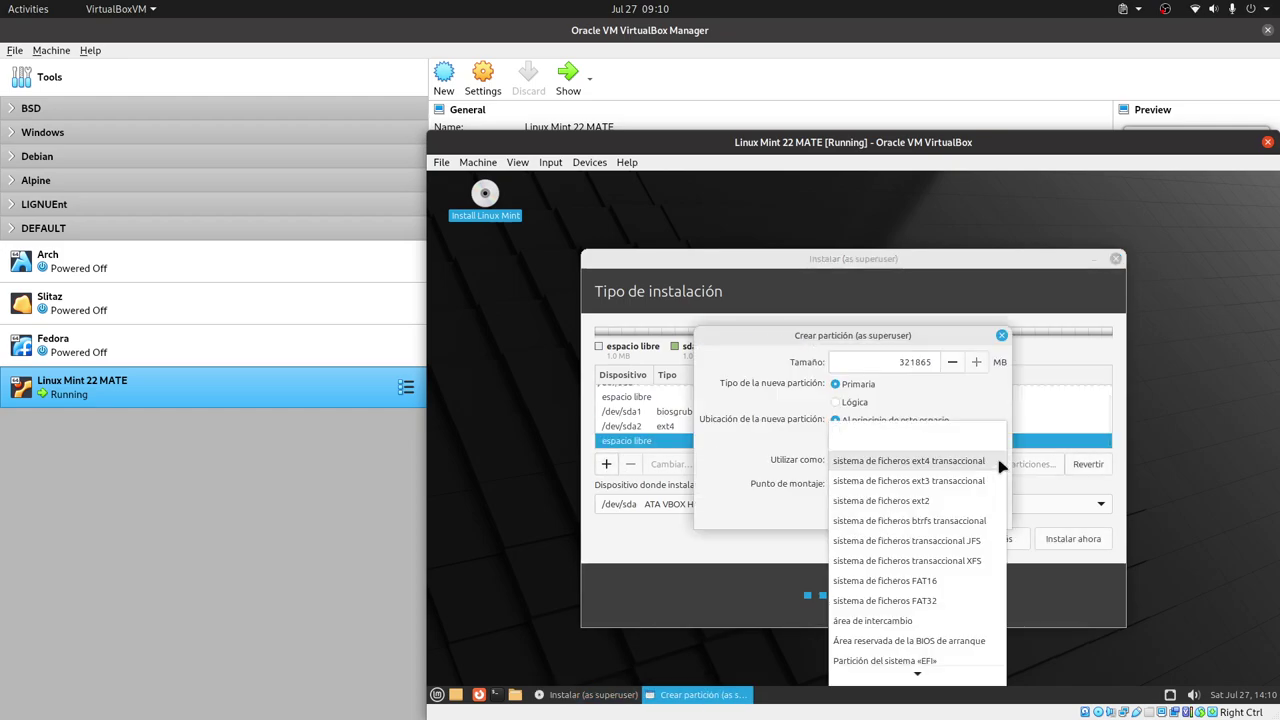
{"action": "left_click", "coordinate": [968, 562]}
{"action": "left_click", "coordinate": [952, 485]}
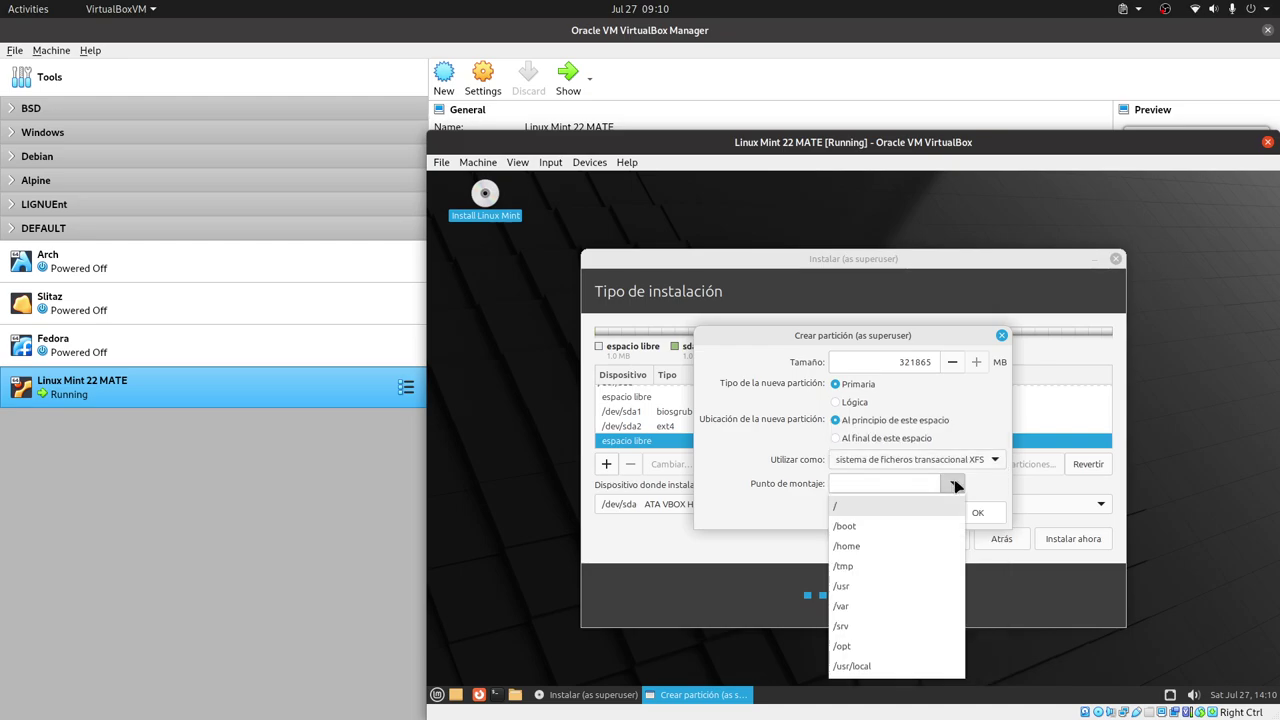
{"action": "left_click", "coordinate": [888, 512]}
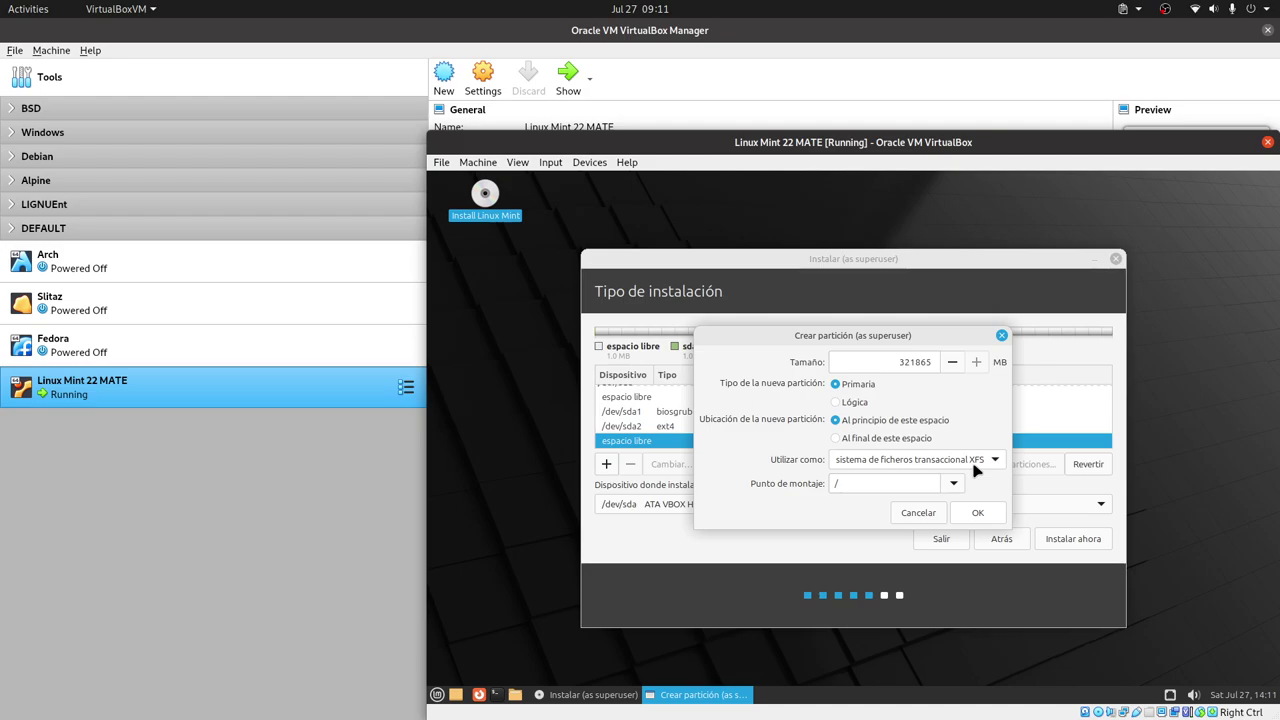
{"action": "left_click", "coordinate": [979, 513]}
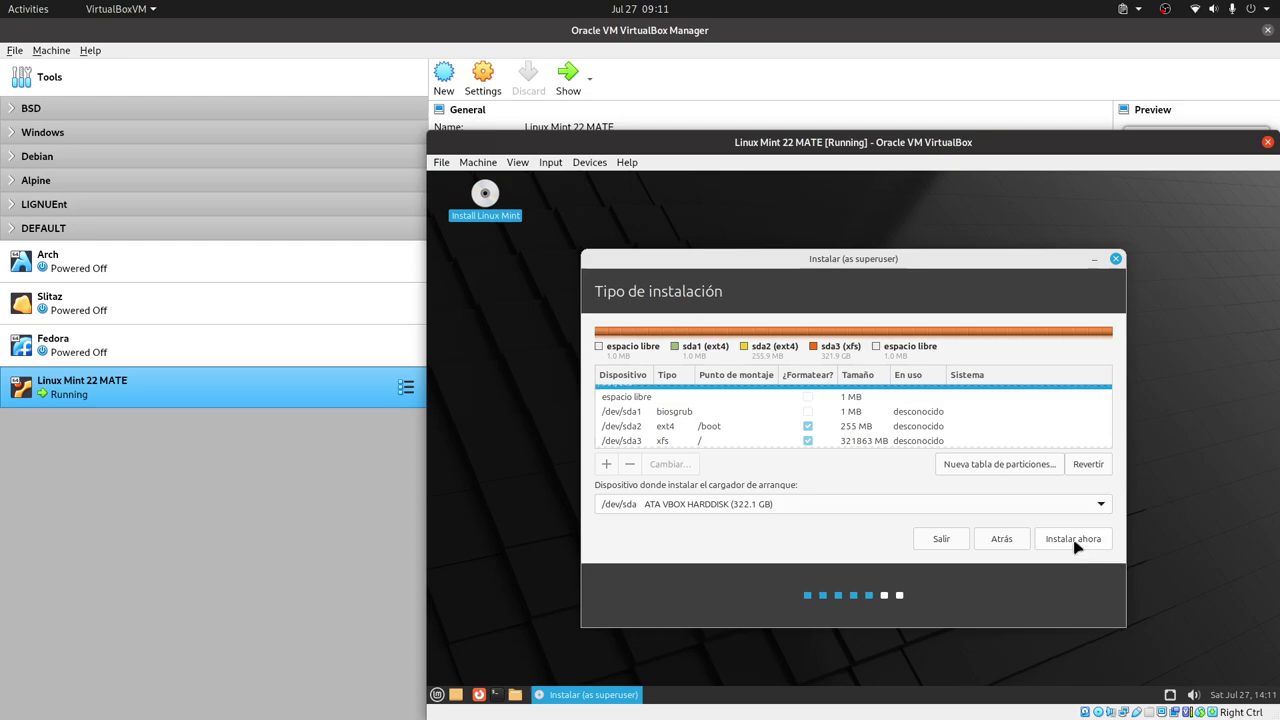
{"action": "left_click", "coordinate": [1074, 540]}
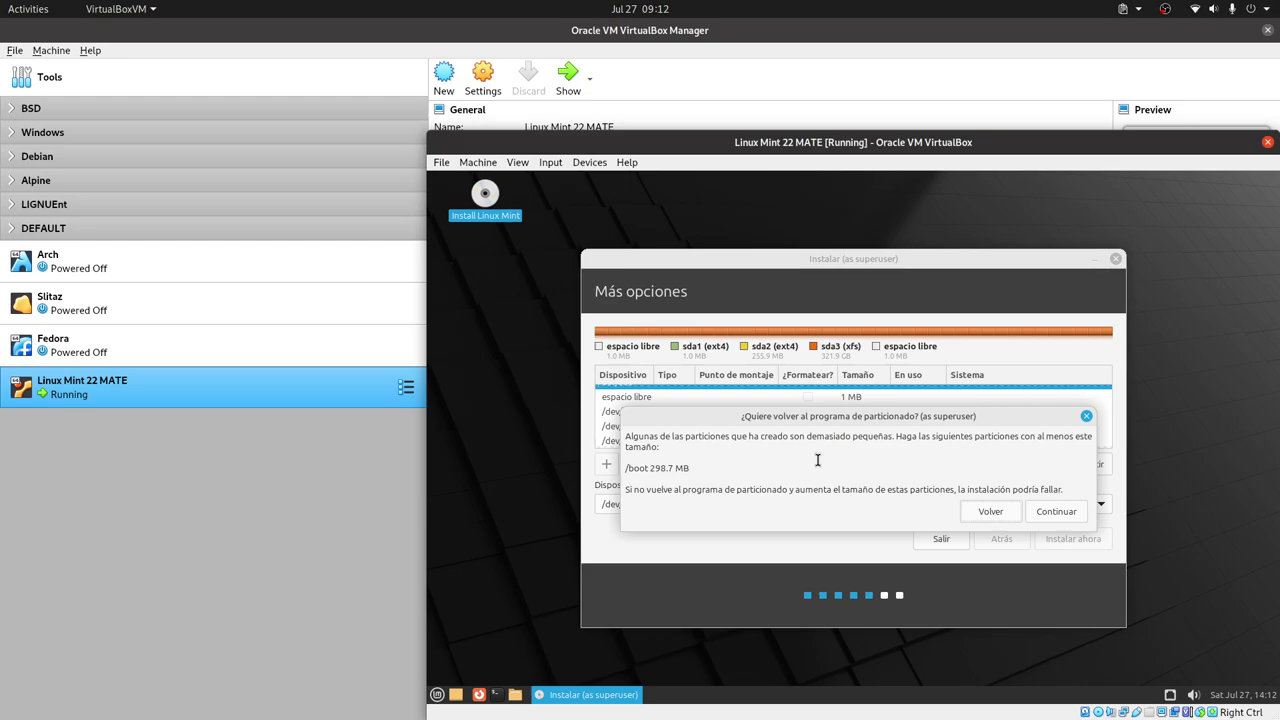
{"action": "left_click", "coordinate": [986, 512]}
{"action": "scroll", "coordinate": [777, 409], "scroll_direction": "down", "scroll_amount": 1}
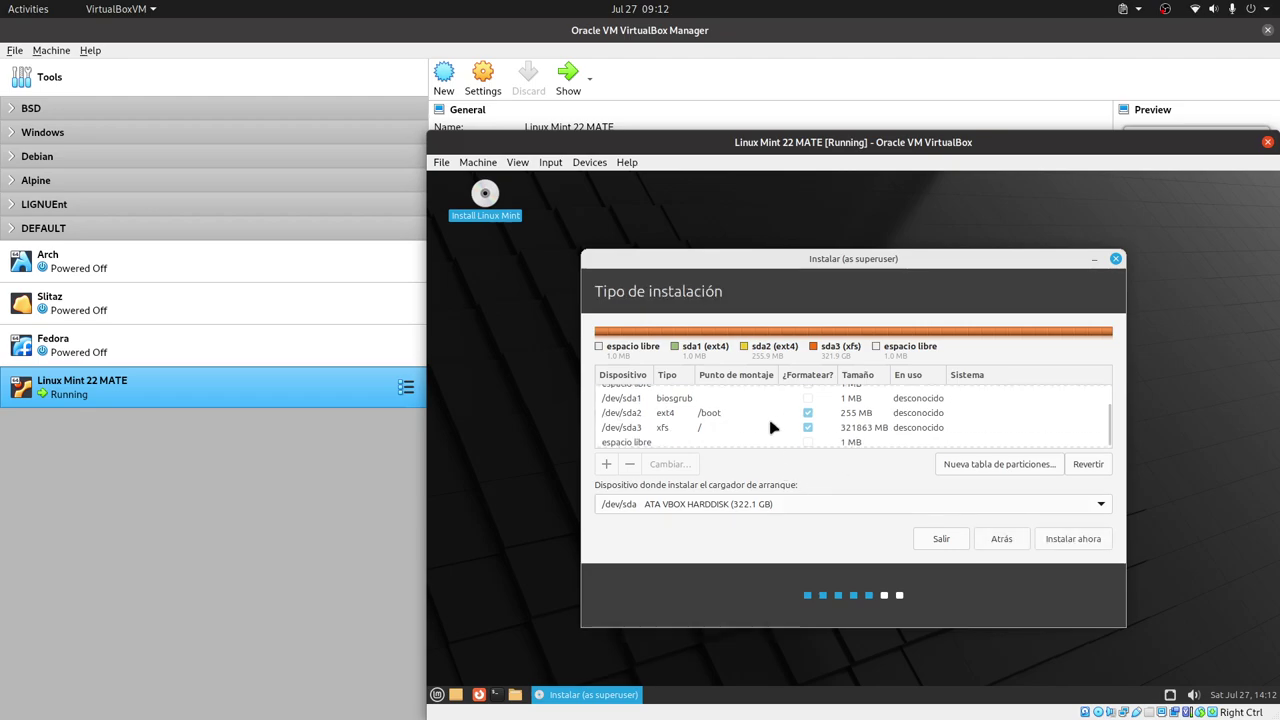
- Delete the /dev/sda3 XFS root partition
{"action": "left_click", "coordinate": [735, 418]}
{"action": "left_click", "coordinate": [705, 434]}
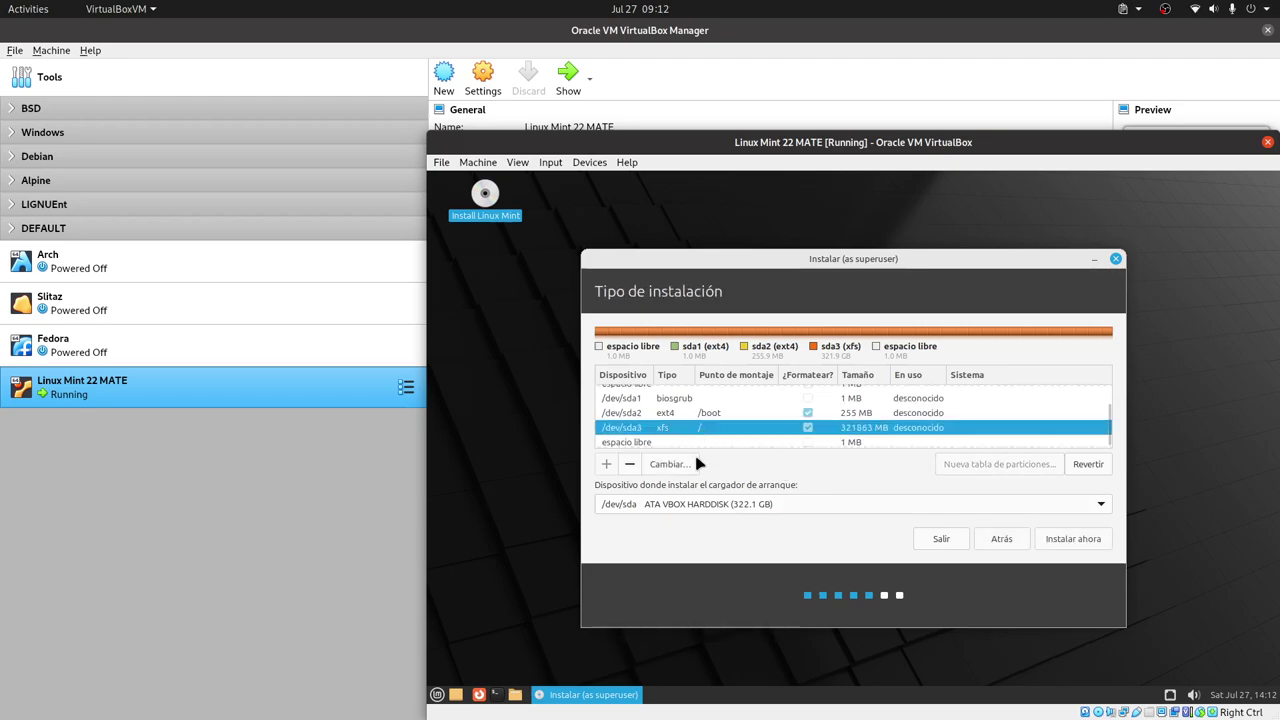
{"action": "left_click", "coordinate": [656, 464]}
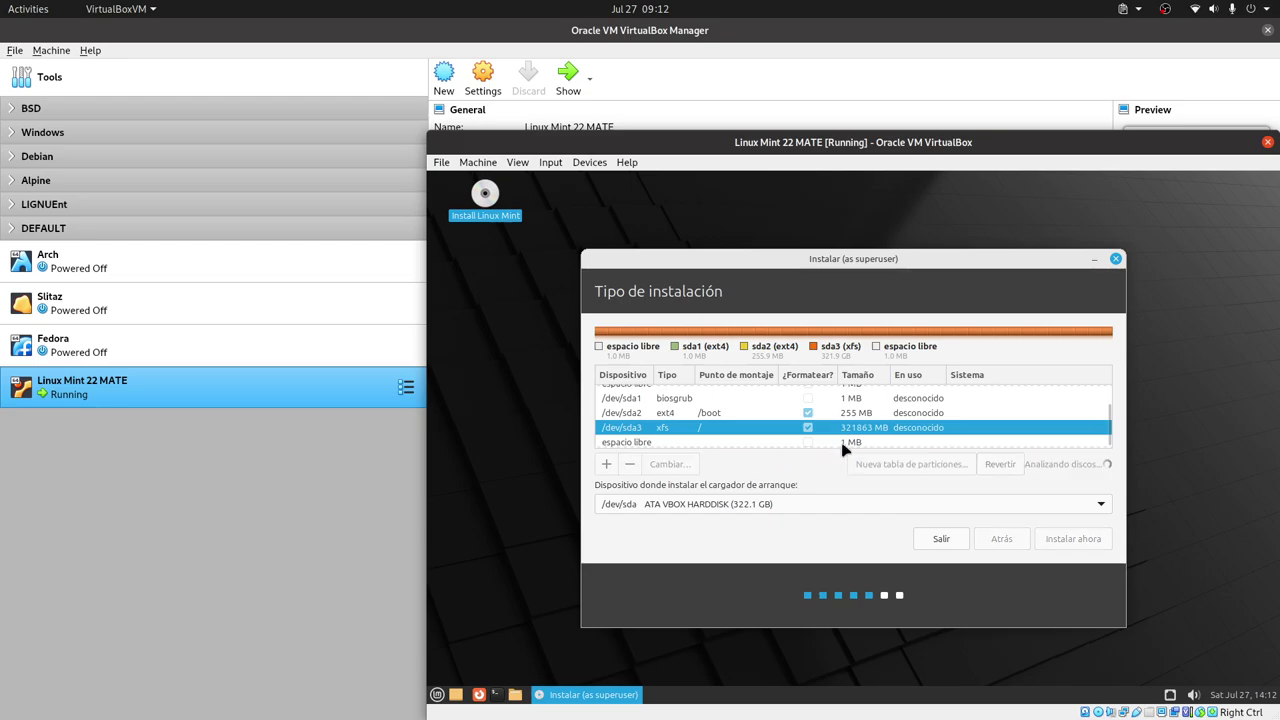
- Open the /dev/sda2 /boot partition's settings and close them unchanged
{"action": "left_click", "coordinate": [703, 428]}
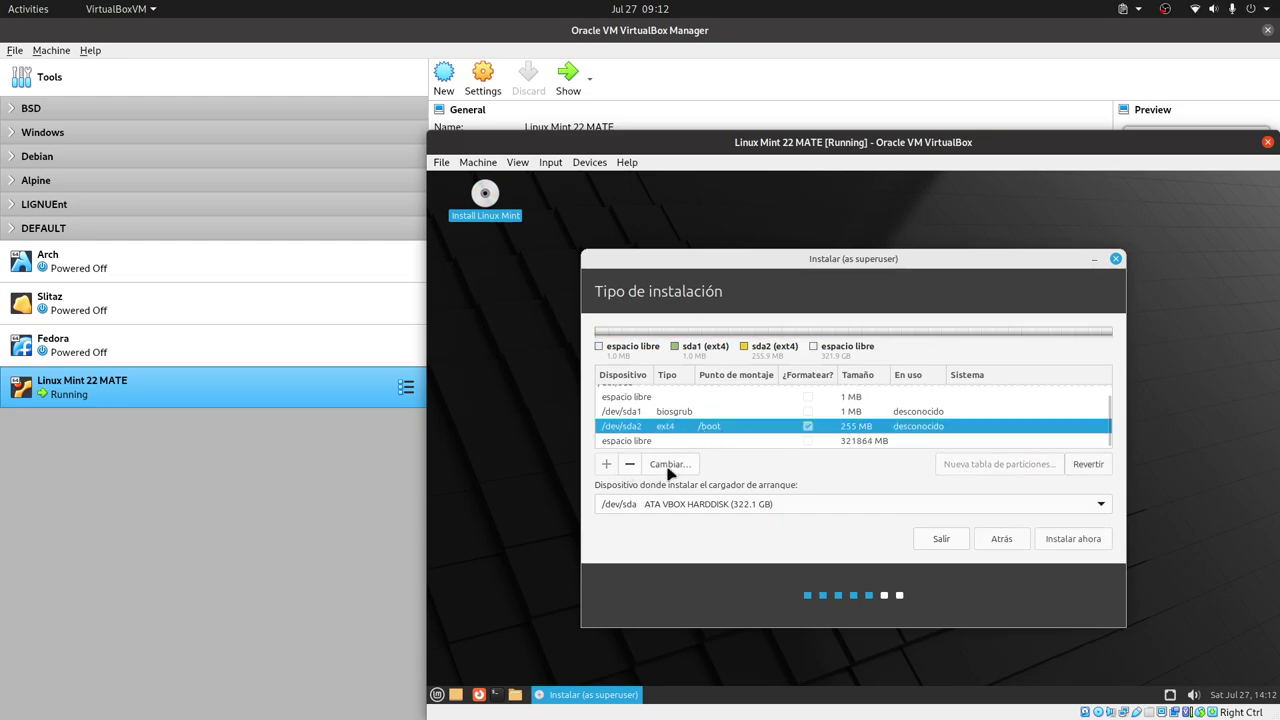
{"action": "left_click", "coordinate": [668, 465]}
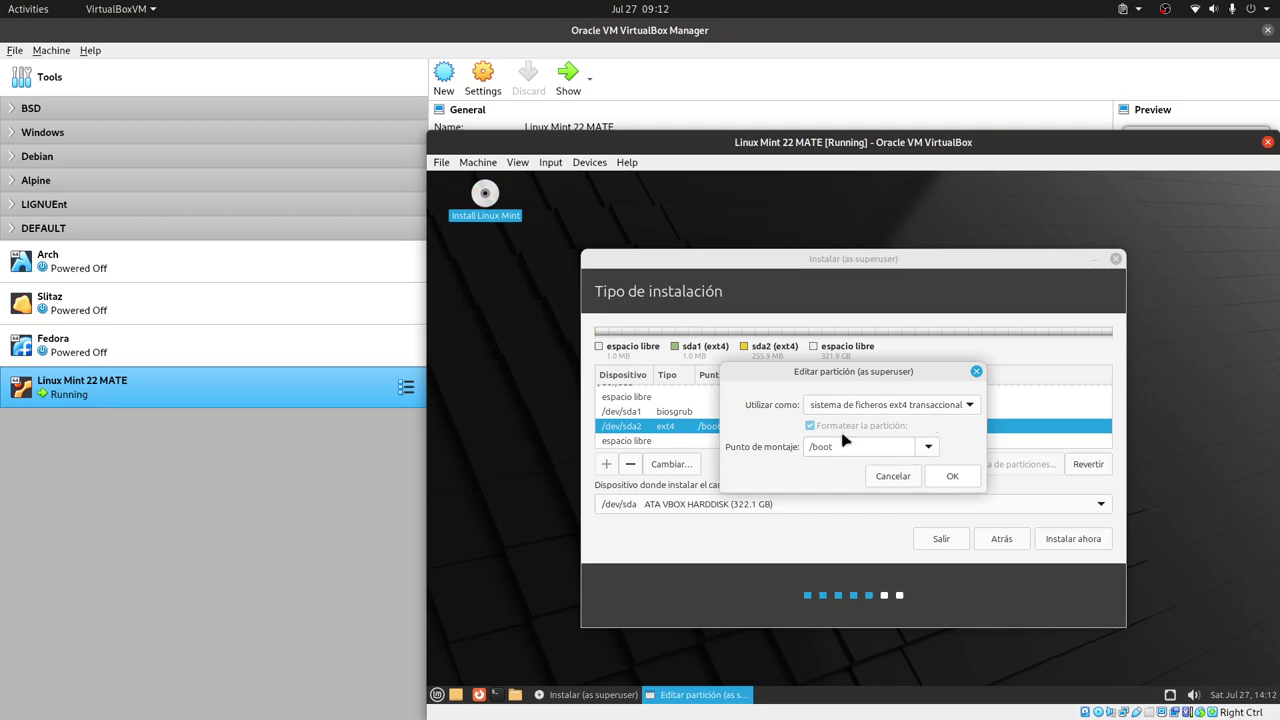
{"action": "left_click", "coordinate": [889, 478]}
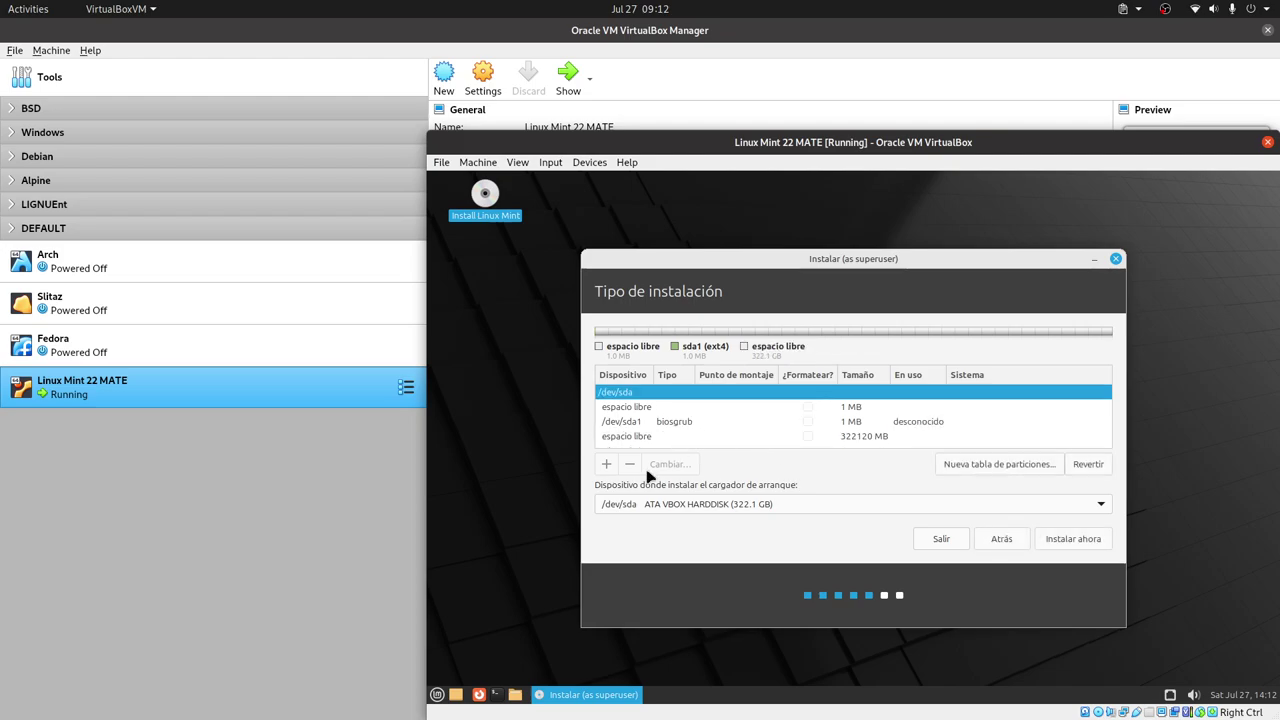
- Start a new partition in the 322120 MB free space
{"action": "left_click", "coordinate": [659, 408]}
{"action": "left_click", "coordinate": [653, 421]}
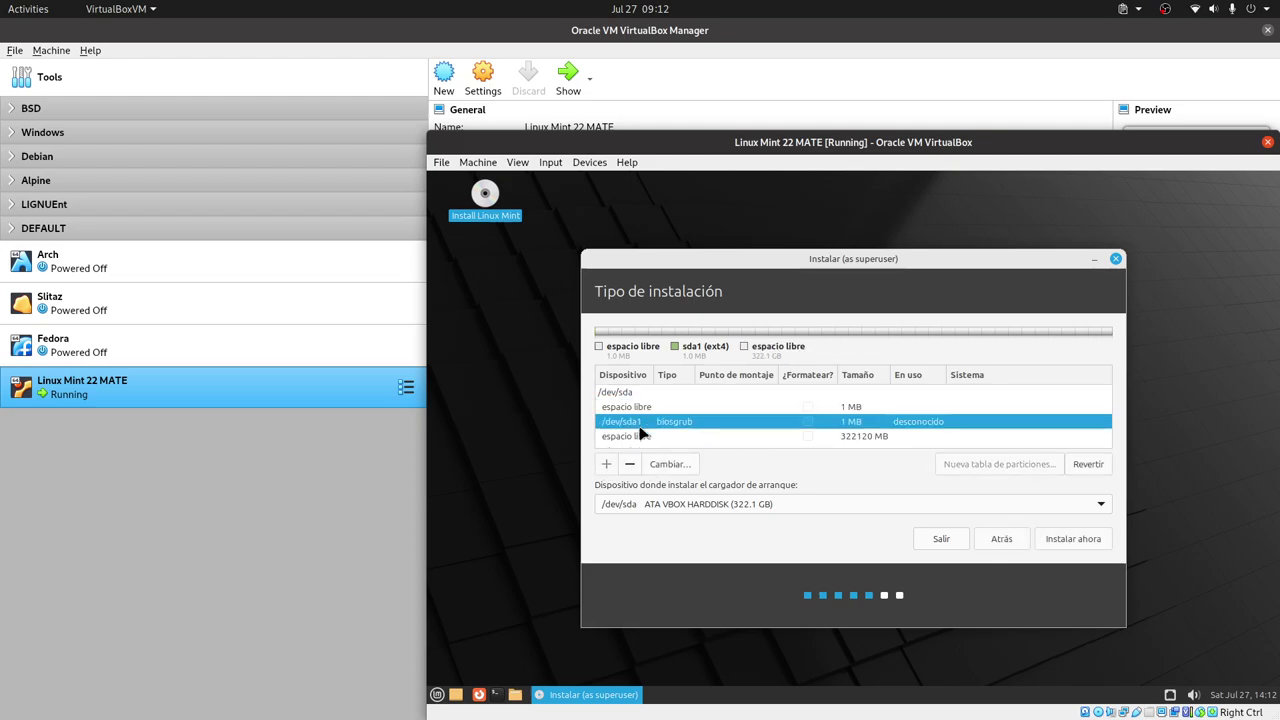
{"action": "left_click", "coordinate": [655, 437]}
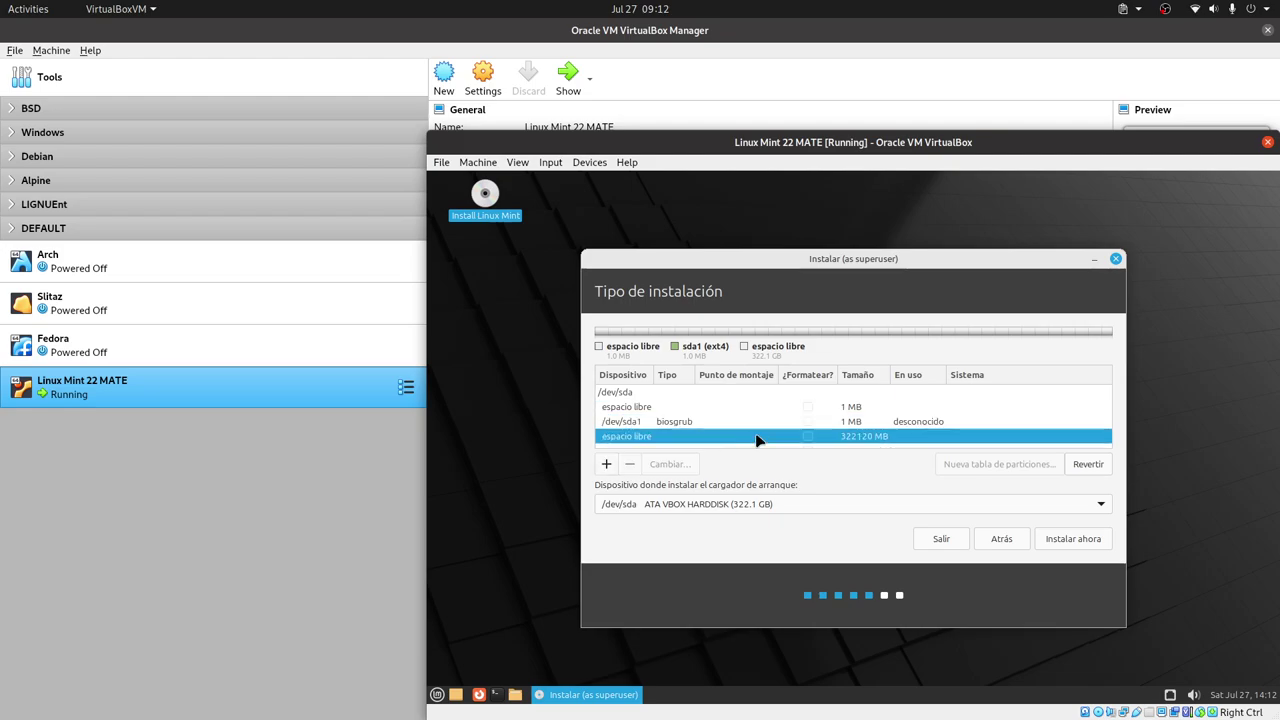
{"action": "left_click", "coordinate": [607, 465]}
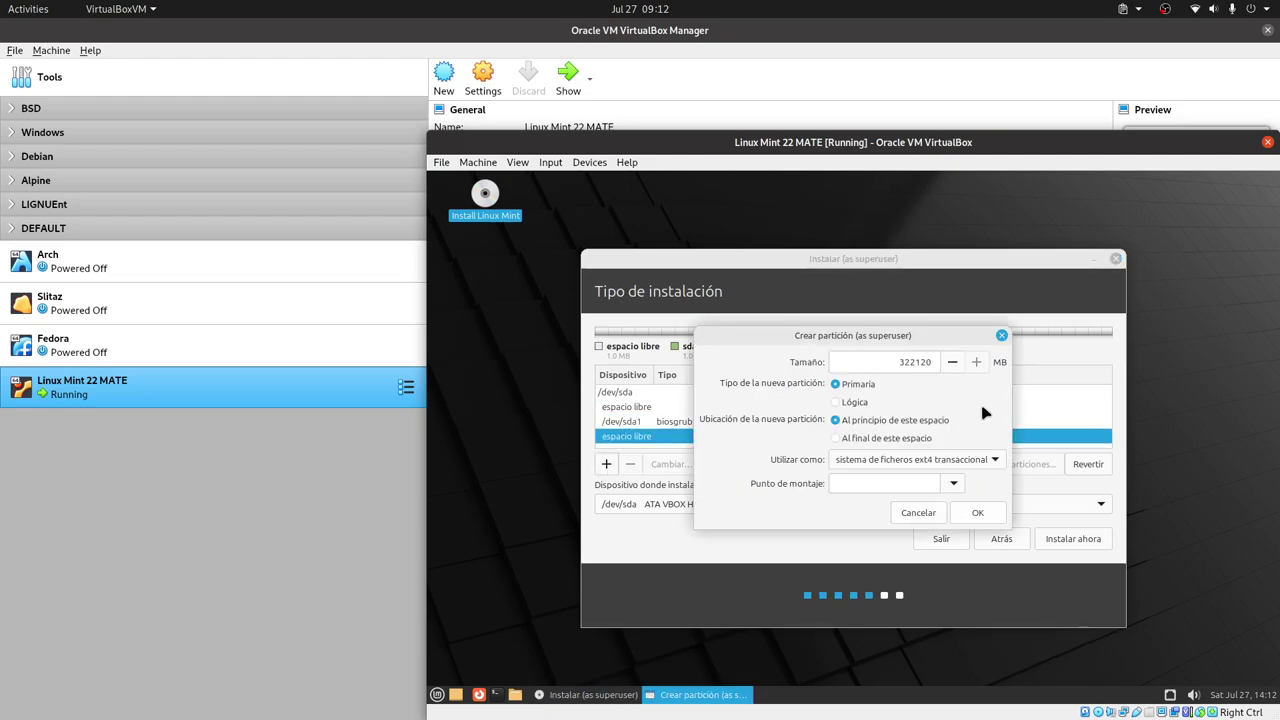
- Give the new partition size 512 MB, XFS filesystem and mount point /boot, and create it
{"action": "double_click", "coordinate": [910, 363]}
{"action": "type", "text": "512"}
{"action": "left_click", "coordinate": [952, 462]}
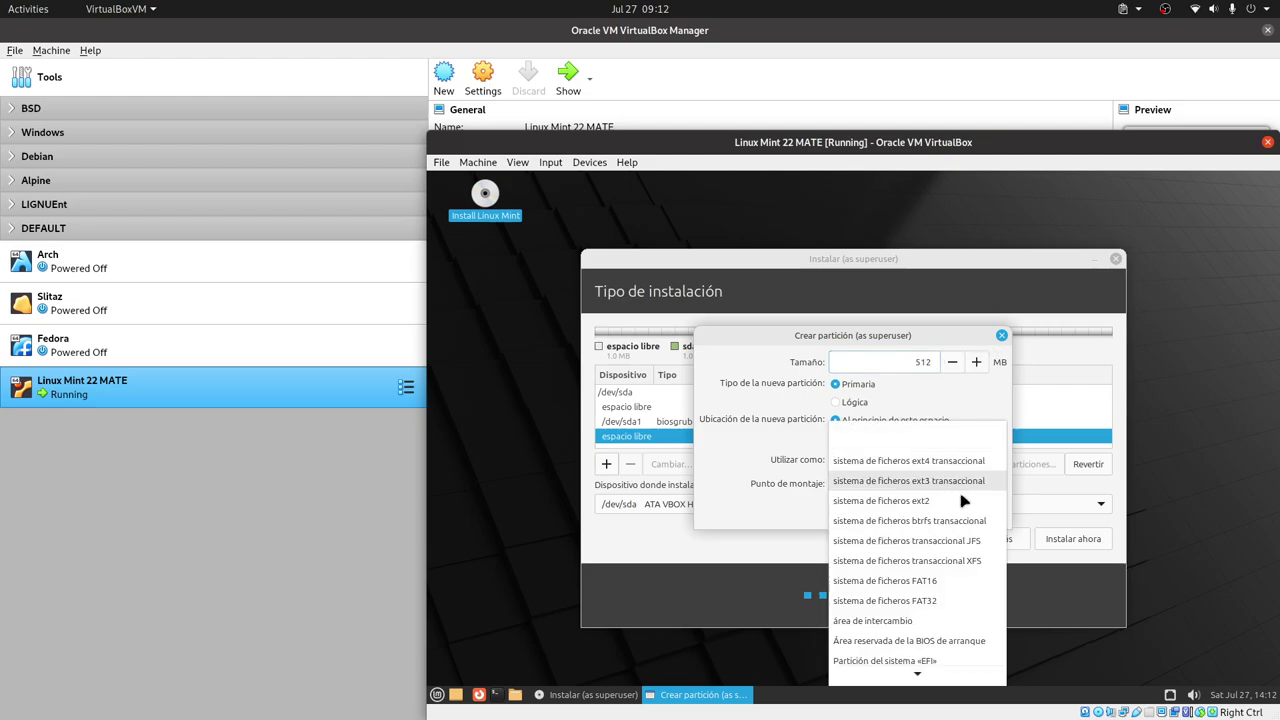
{"action": "left_click", "coordinate": [966, 562]}
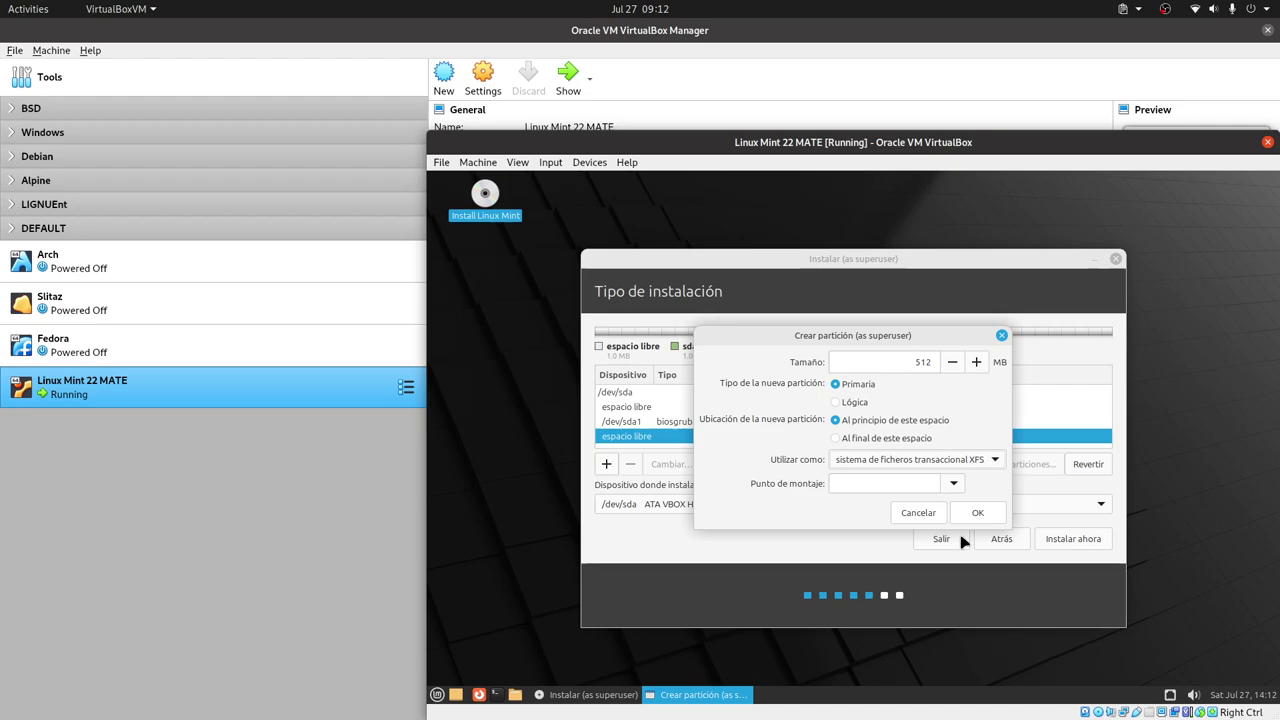
{"action": "left_click", "coordinate": [951, 462]}
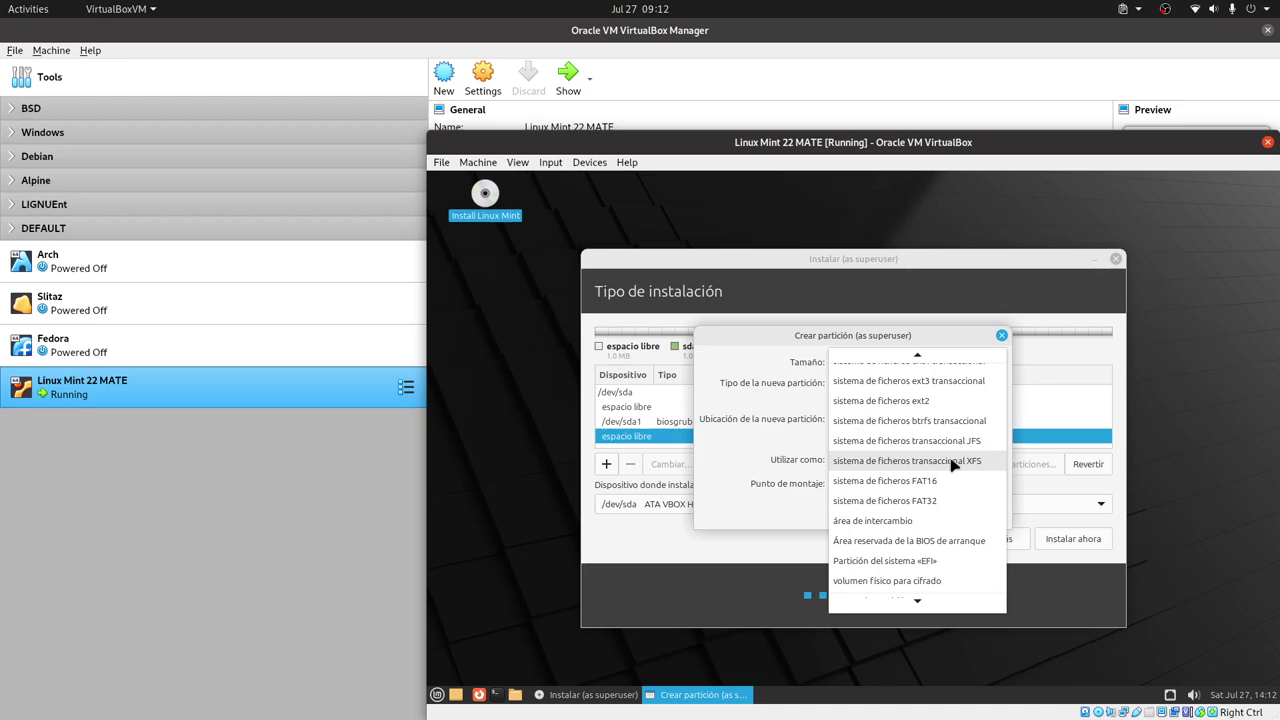
{"action": "left_click", "coordinate": [952, 462]}
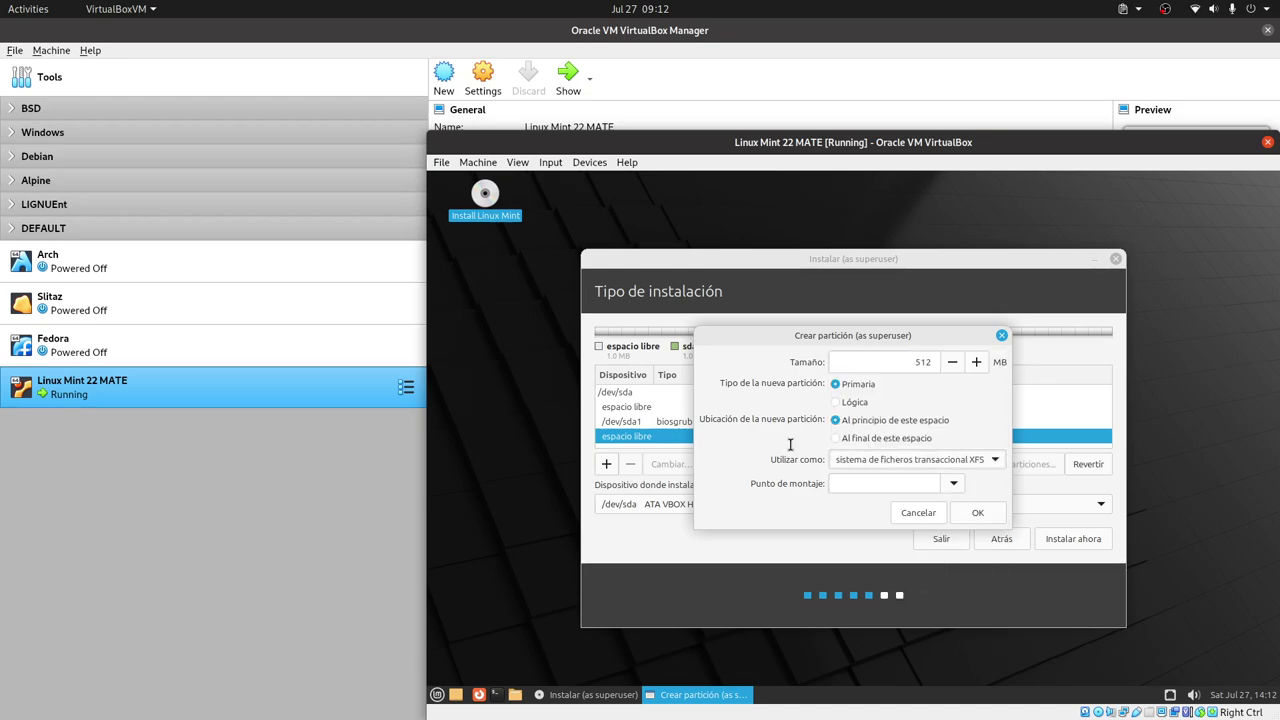
{"action": "left_click", "coordinate": [955, 484]}
{"action": "left_click", "coordinate": [894, 526]}
{"action": "left_click", "coordinate": [976, 513]}
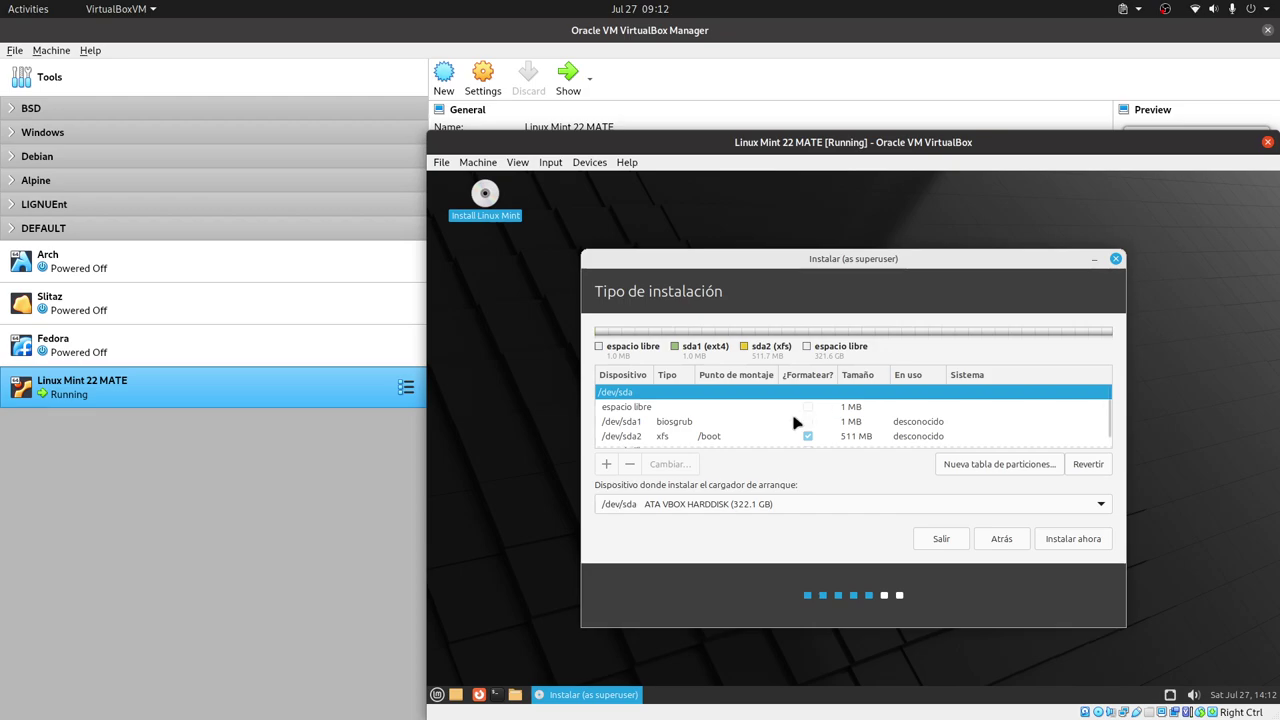
- Add an XFS partition mounted at / using the remaining ~321607 MB of free space
{"action": "scroll", "coordinate": [805, 418], "scroll_direction": "down", "scroll_amount": 1}
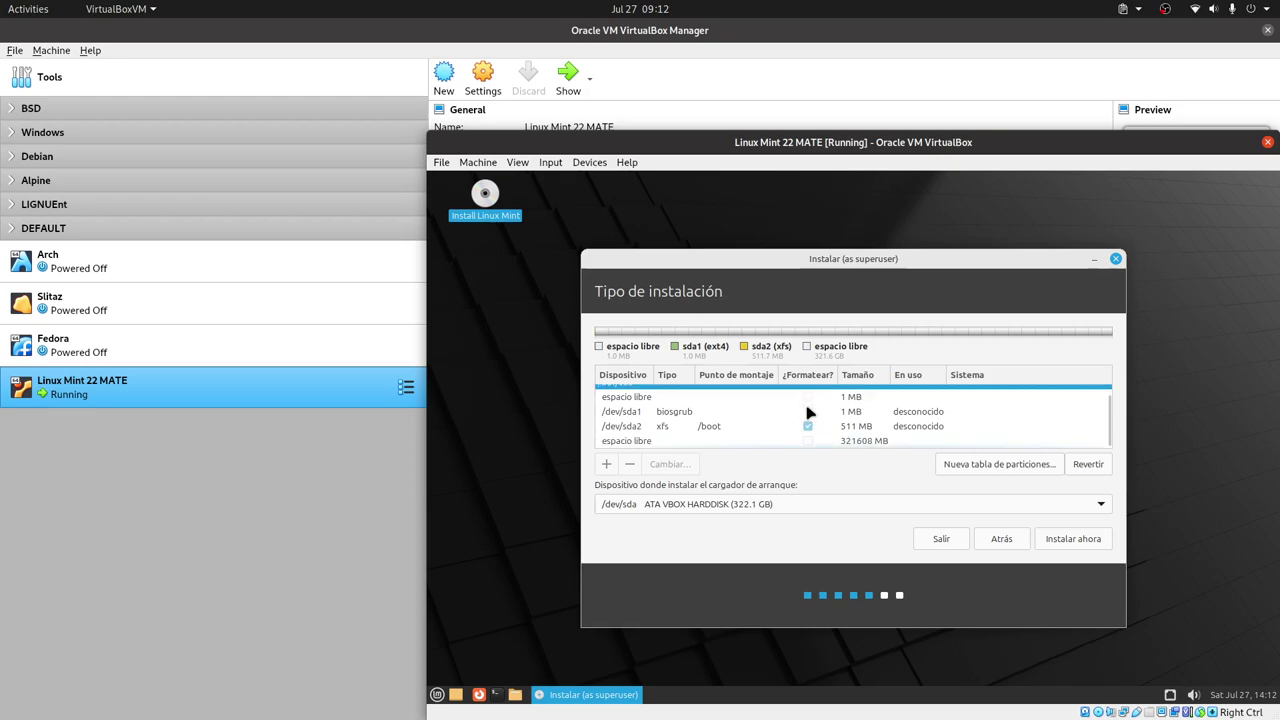
{"action": "left_click", "coordinate": [620, 443]}
{"action": "left_click", "coordinate": [606, 464]}
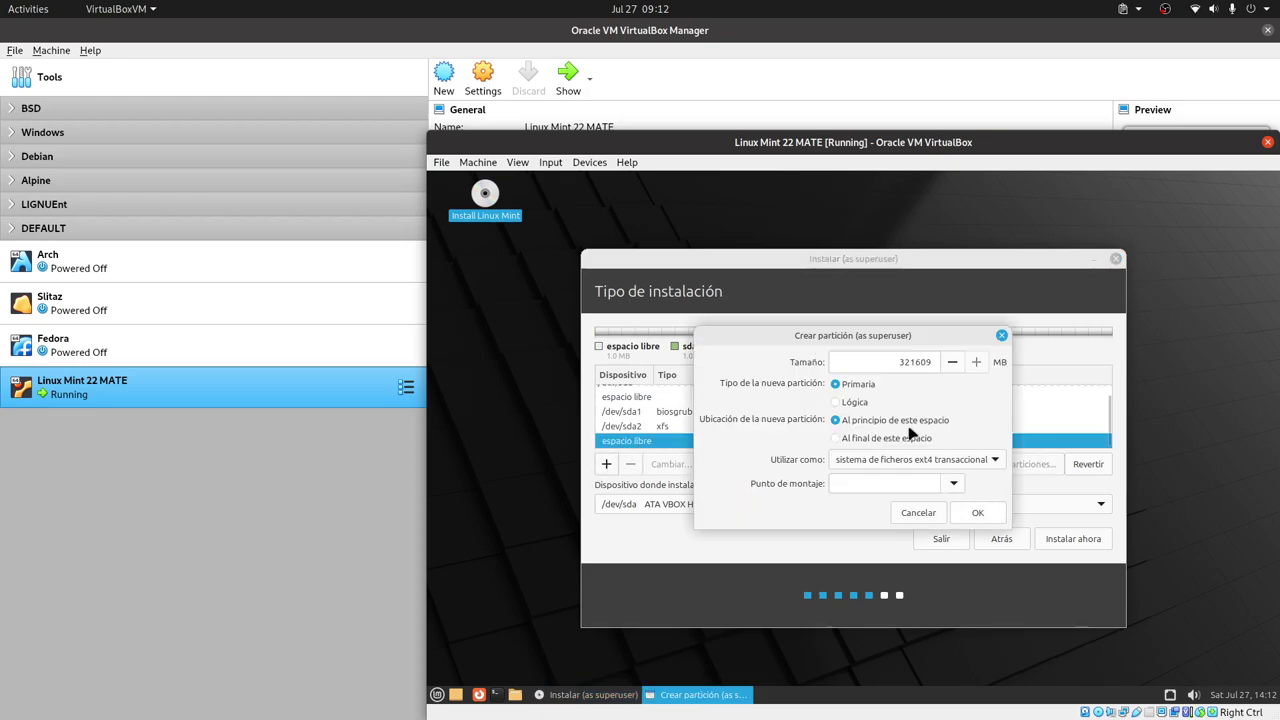
{"action": "left_click", "coordinate": [1000, 463]}
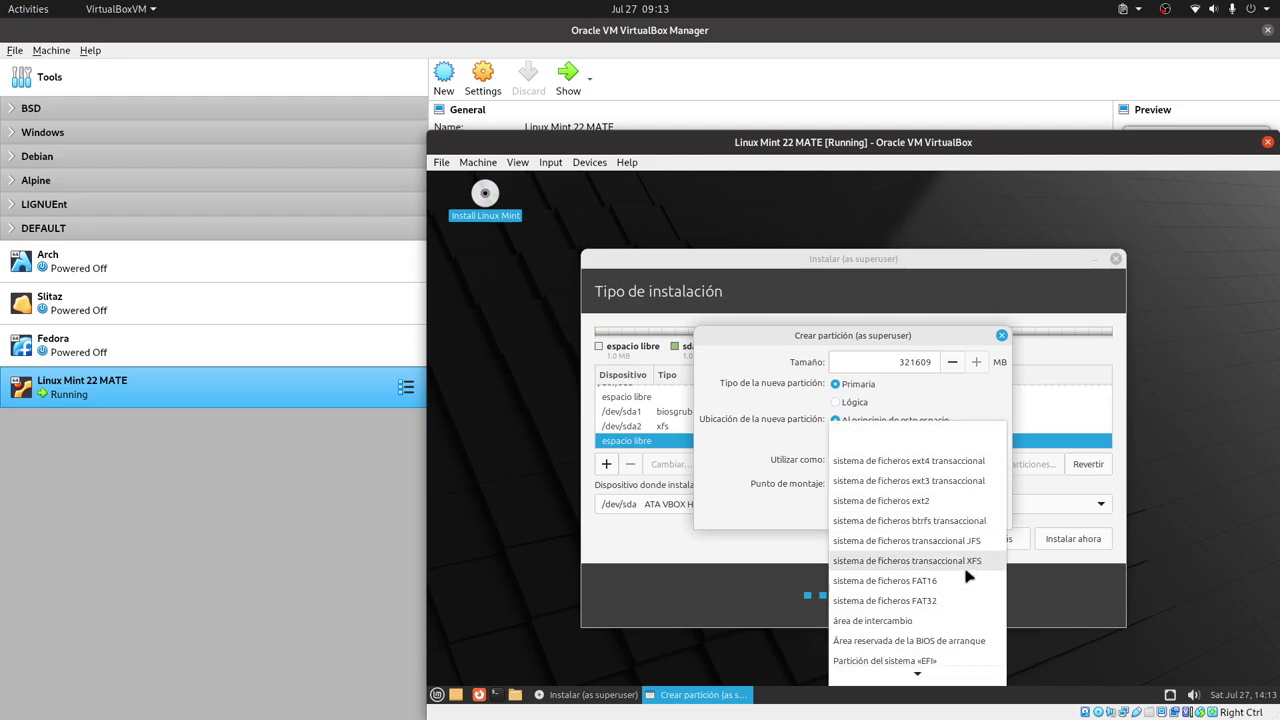
{"action": "left_click", "coordinate": [971, 571]}
{"action": "left_click", "coordinate": [953, 486]}
{"action": "left_click", "coordinate": [898, 511]}
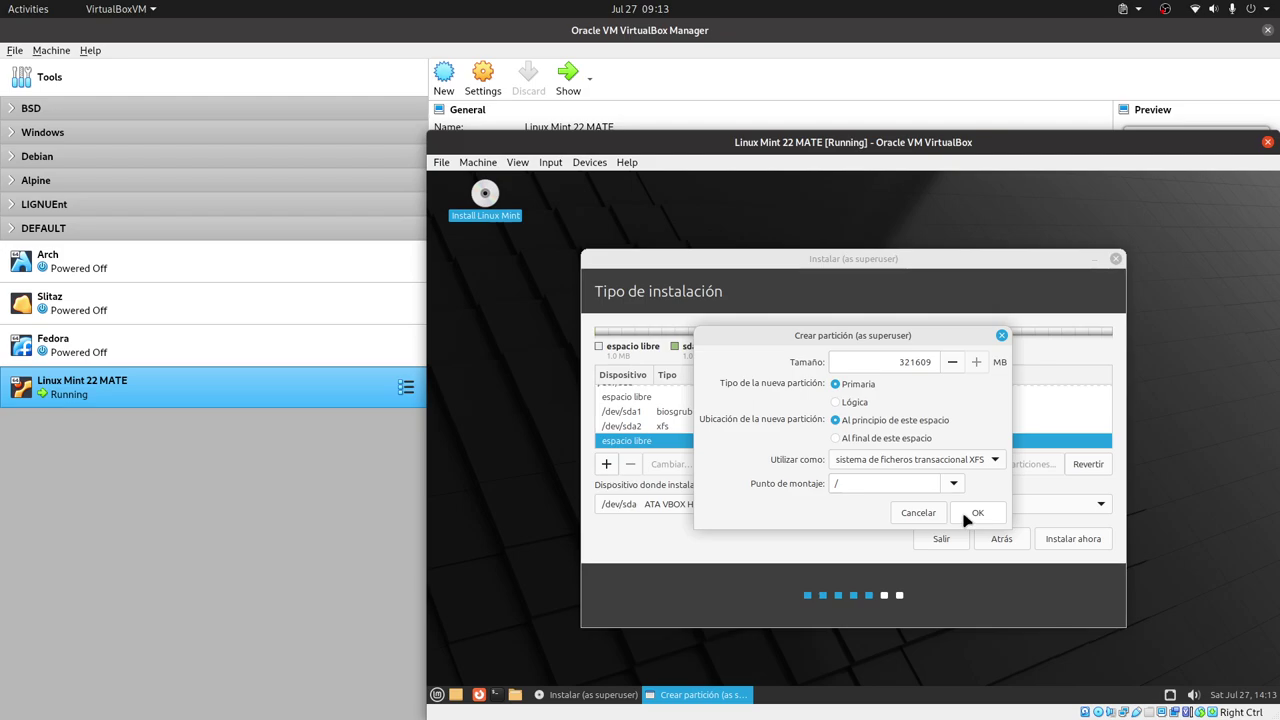
{"action": "left_click", "coordinate": [972, 513]}
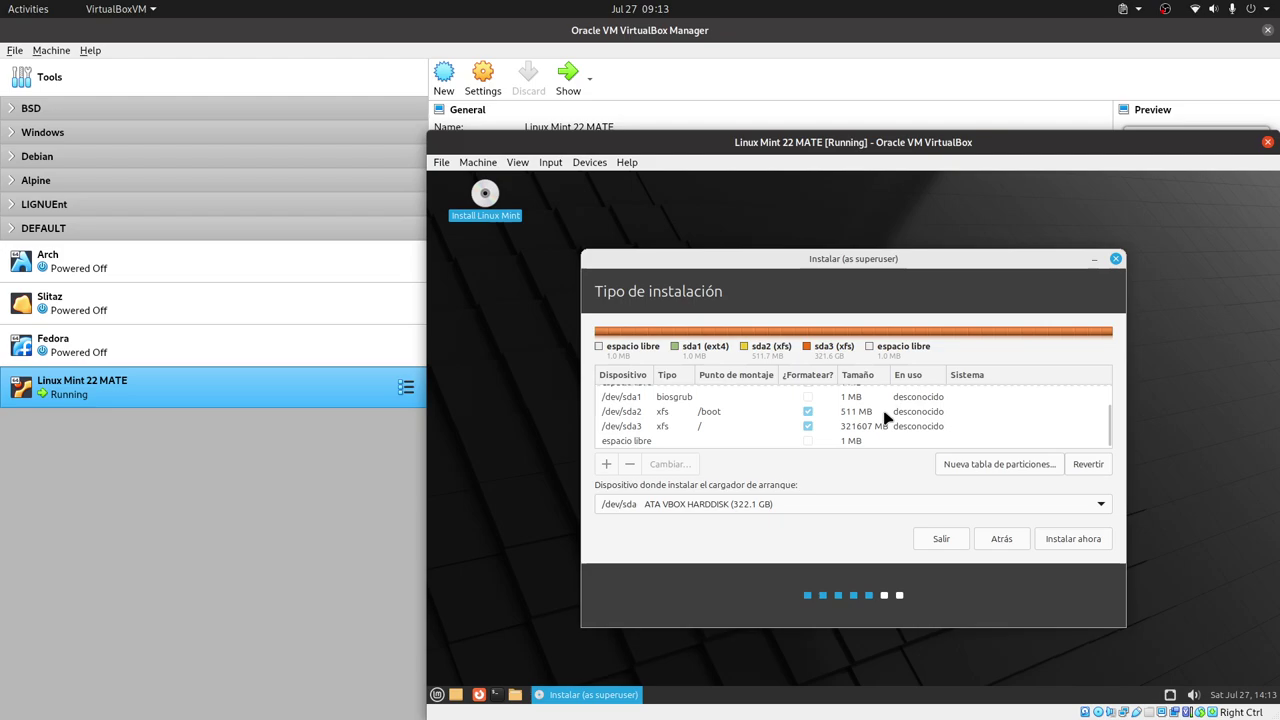
{"action": "left_click", "coordinate": [866, 413]}
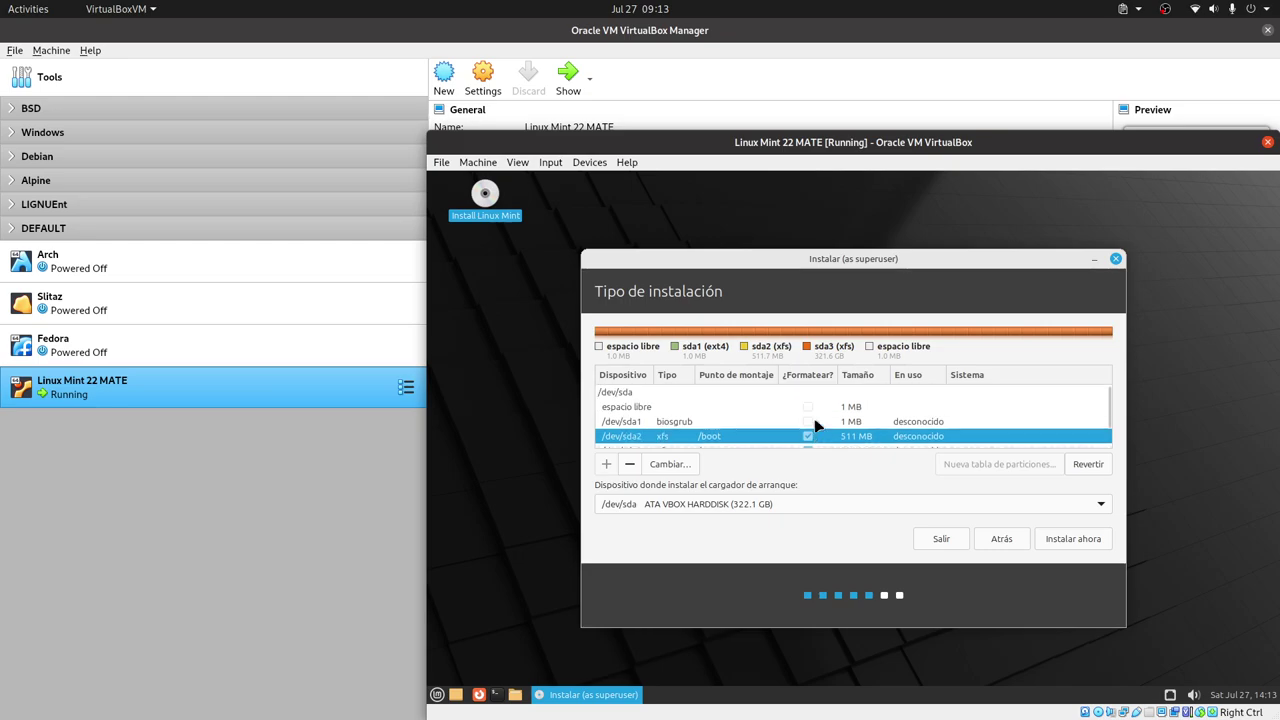
{"action": "scroll", "coordinate": [815, 426], "scroll_direction": "up", "scroll_amount": 1}
{"action": "scroll", "coordinate": [815, 426], "scroll_direction": "down", "scroll_amount": 1}
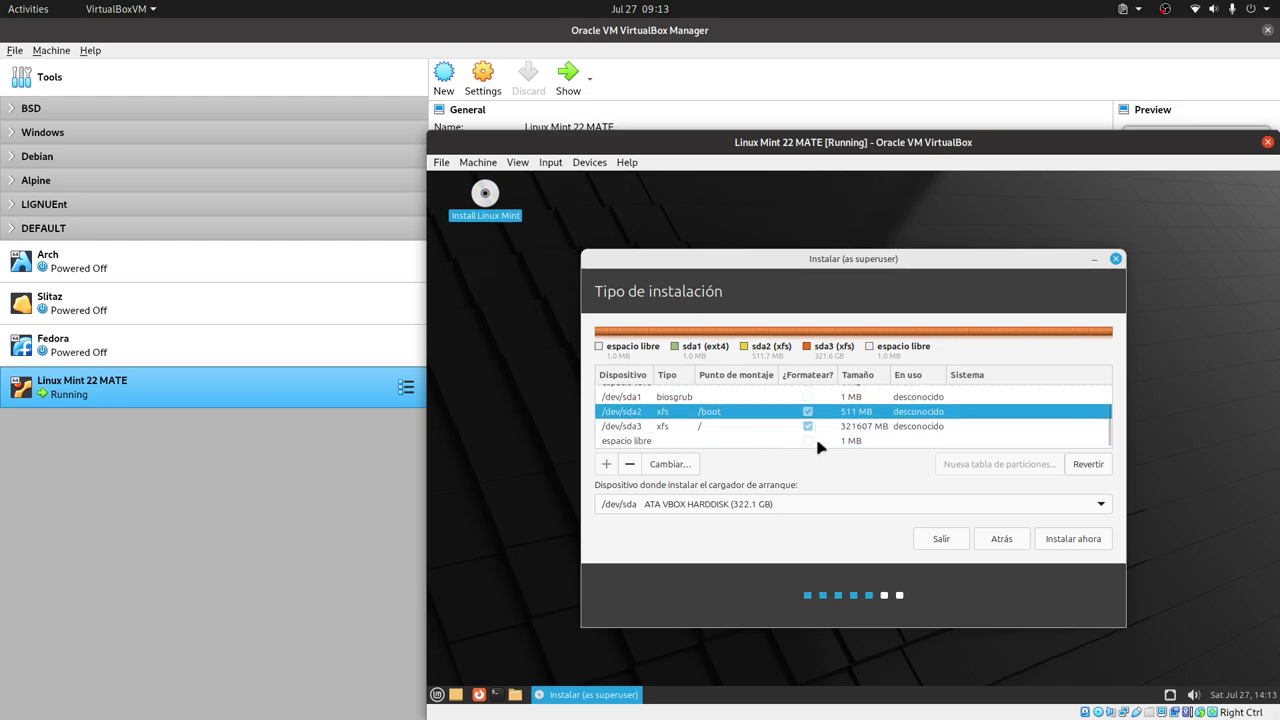
{"action": "left_click", "coordinate": [857, 441]}
{"action": "scroll", "coordinate": [876, 437], "scroll_direction": "up", "scroll_amount": 1}
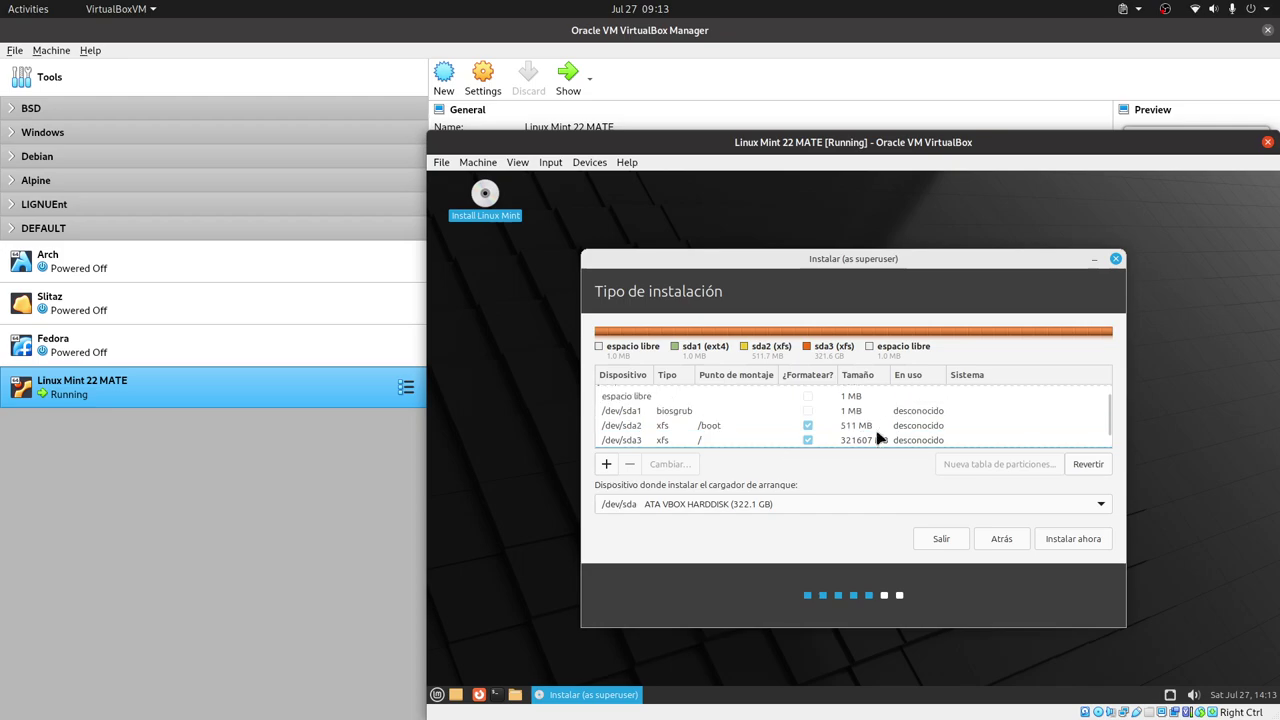
{"action": "scroll", "coordinate": [876, 437], "scroll_direction": "up", "scroll_amount": 1}
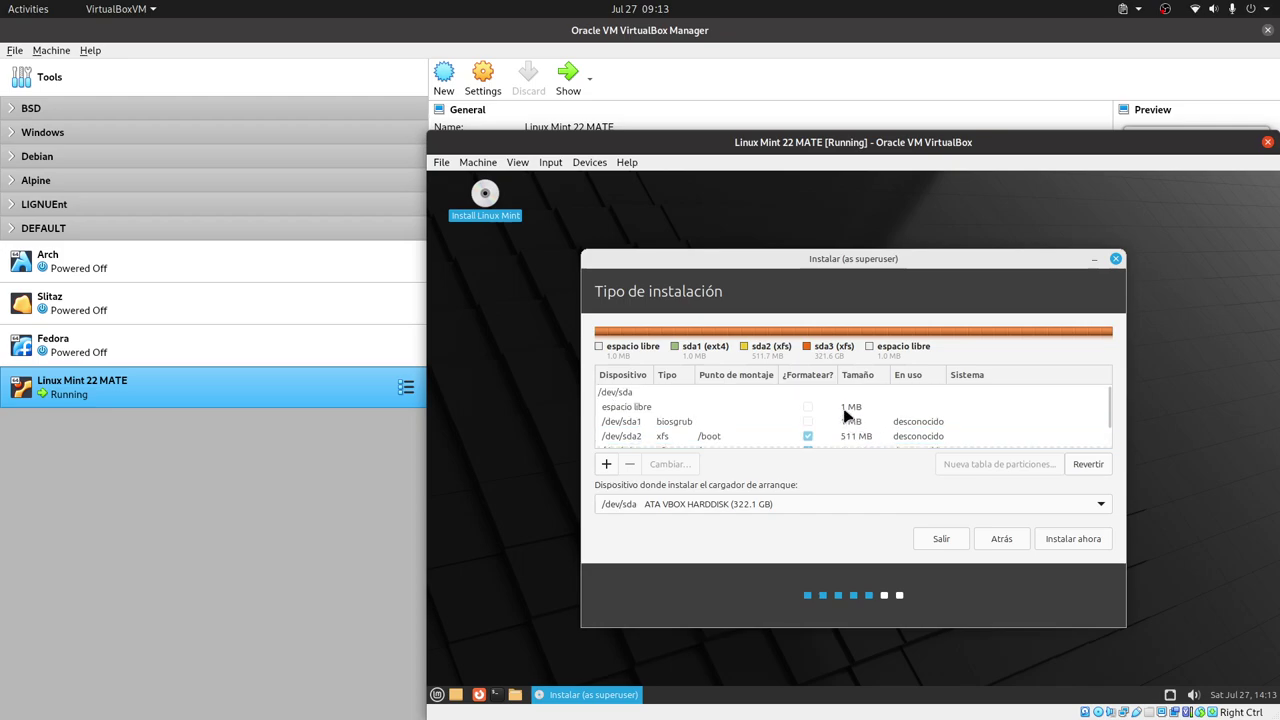
{"action": "left_click", "coordinate": [848, 412]}
{"action": "scroll", "coordinate": [880, 418], "scroll_direction": "down", "scroll_amount": 1}
{"action": "scroll", "coordinate": [880, 418], "scroll_direction": "down", "scroll_amount": 1}
{"action": "left_click", "coordinate": [846, 441]}
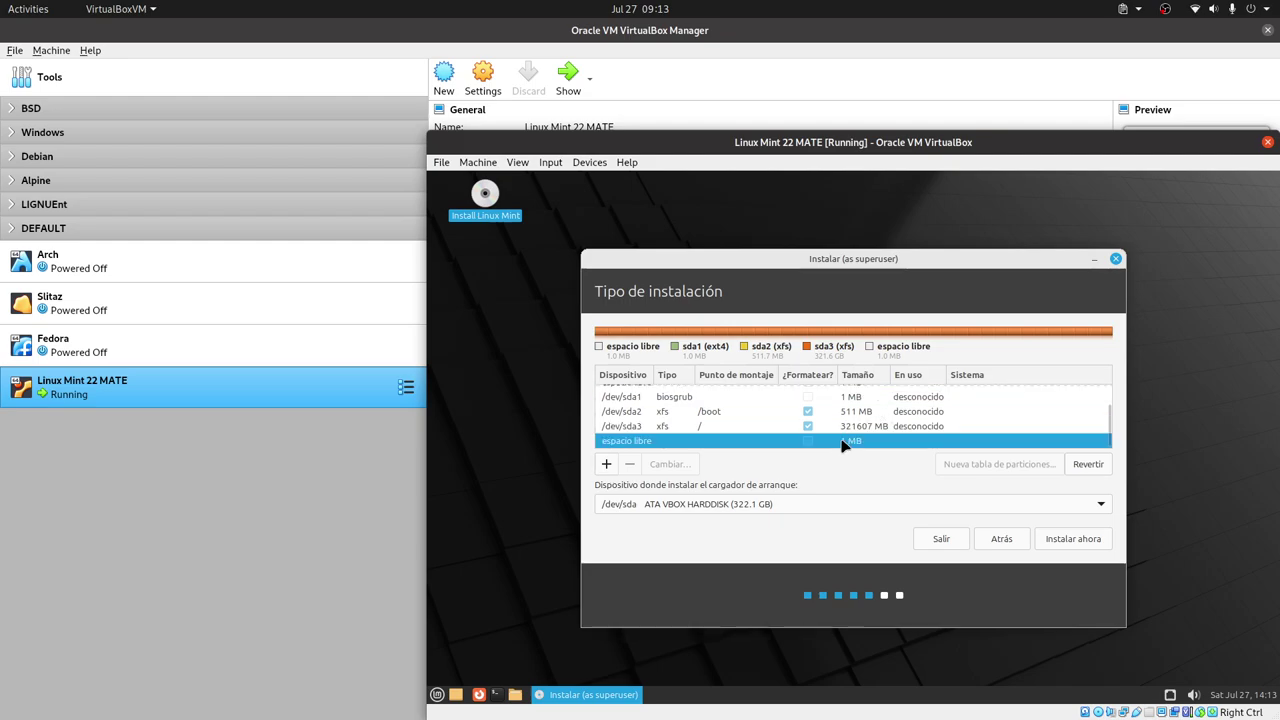
{"action": "double_click", "coordinate": [855, 441]}
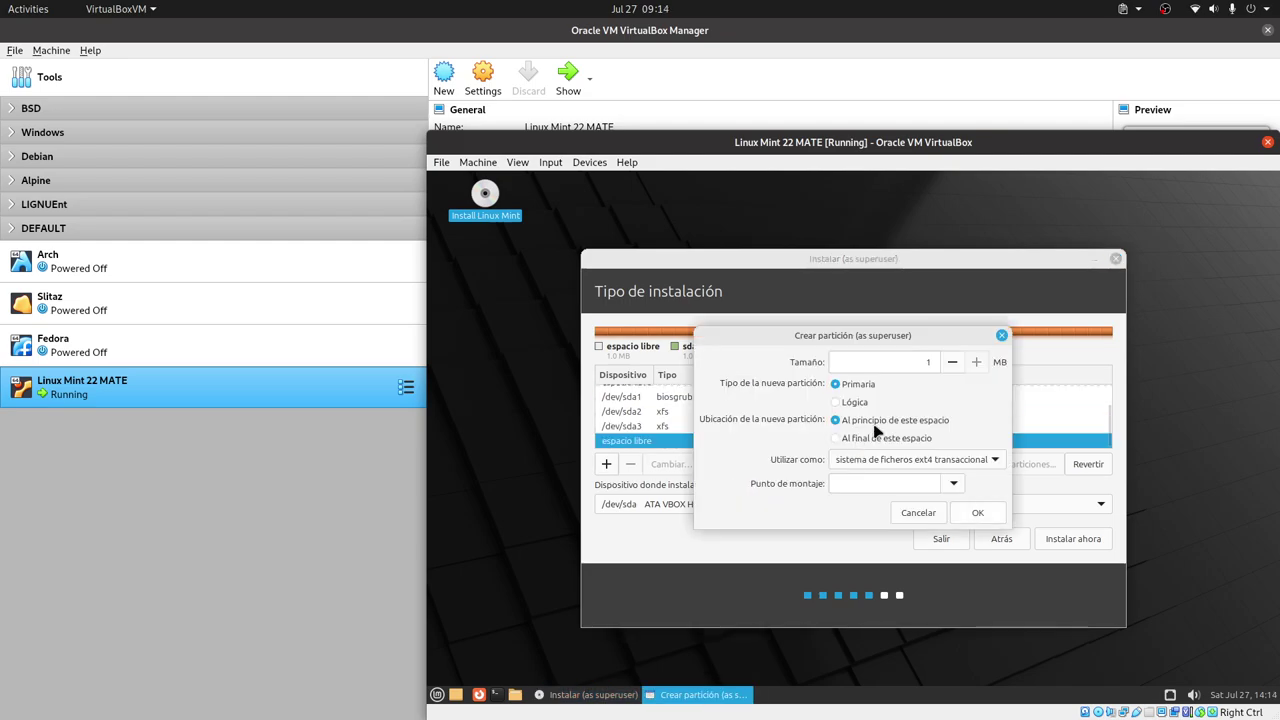
{"action": "left_click", "coordinate": [918, 512]}
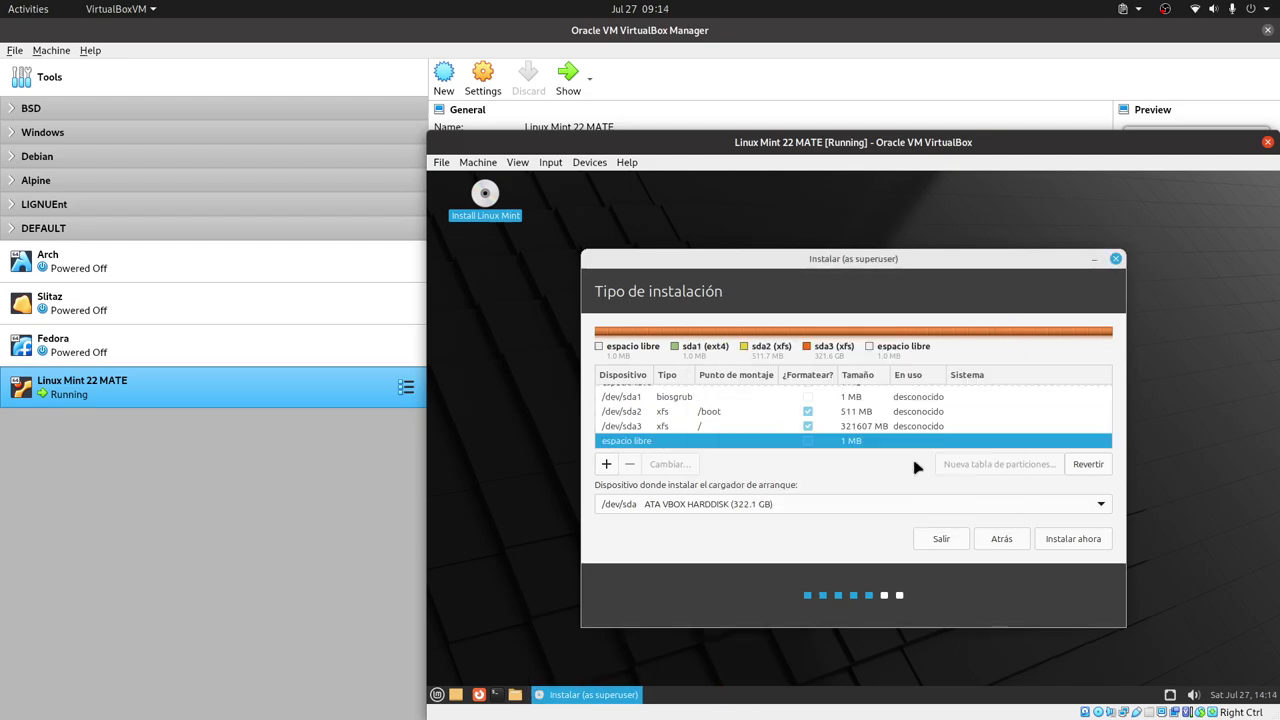
- Delete the /dev/sda3 root and /dev/sda2 /boot partitions
{"action": "left_click", "coordinate": [742, 428]}
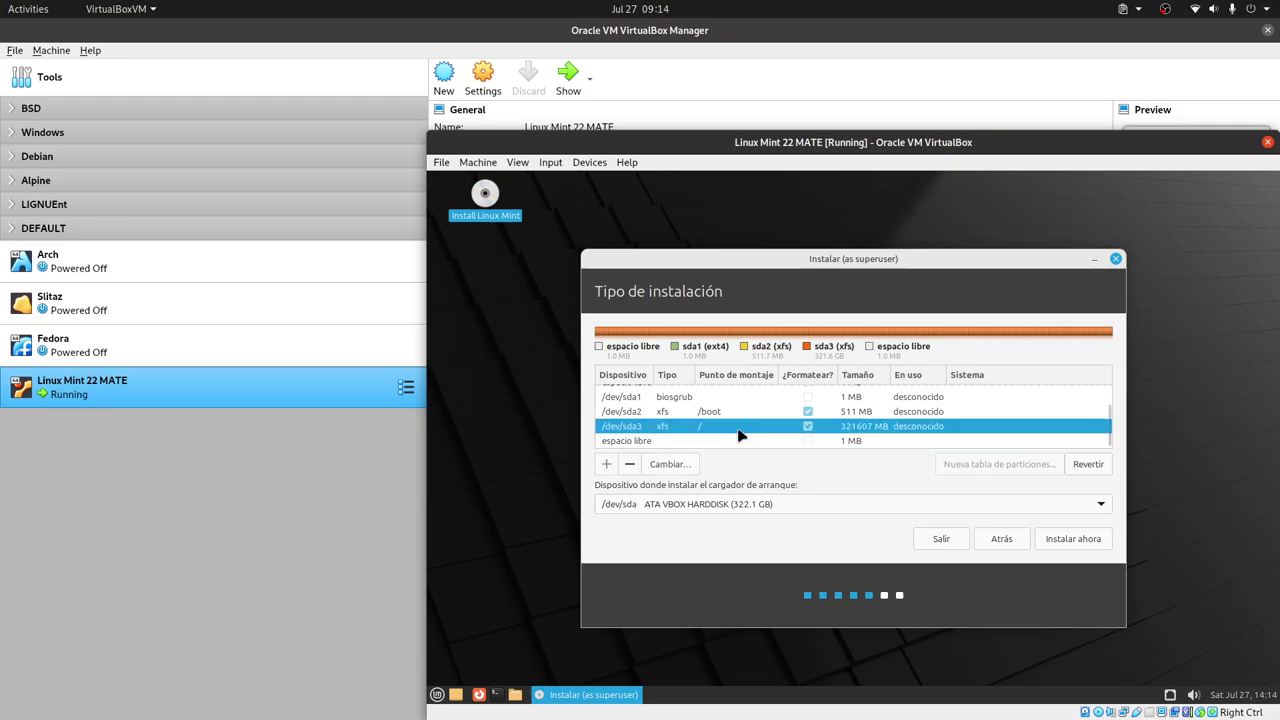
{"action": "left_click", "coordinate": [630, 464]}
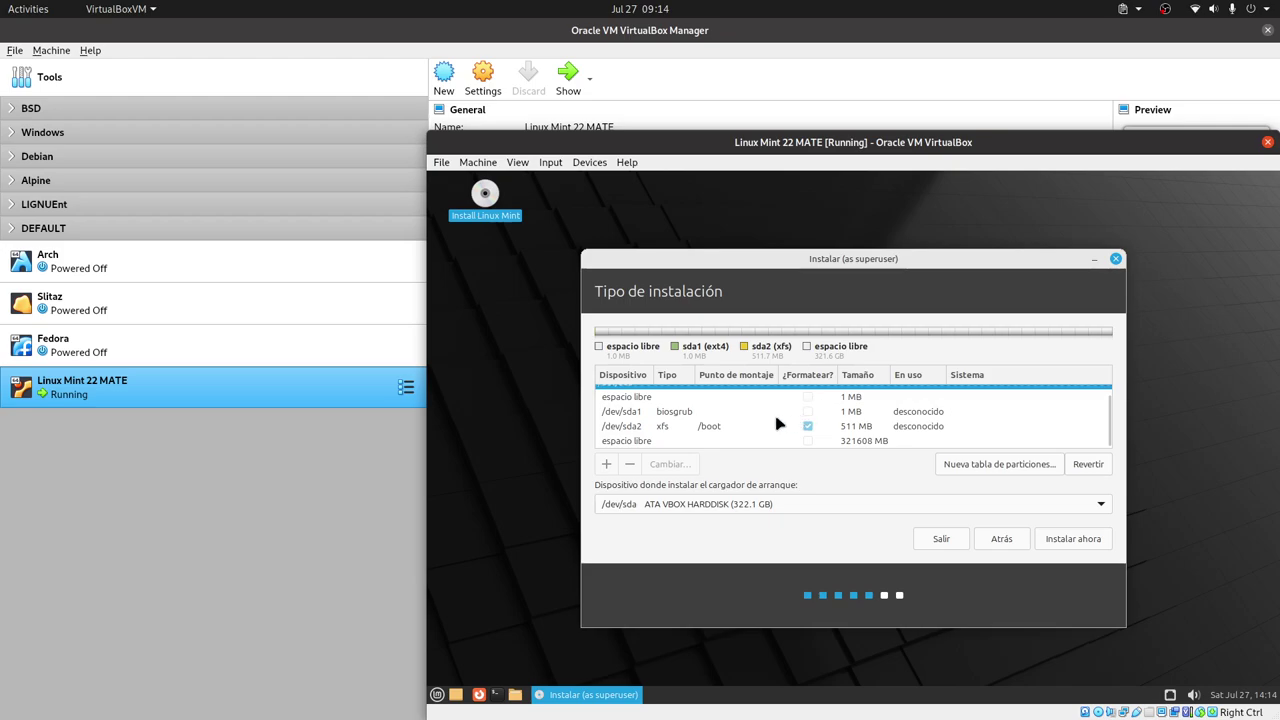
{"action": "left_click", "coordinate": [691, 430]}
{"action": "left_click", "coordinate": [630, 464]}
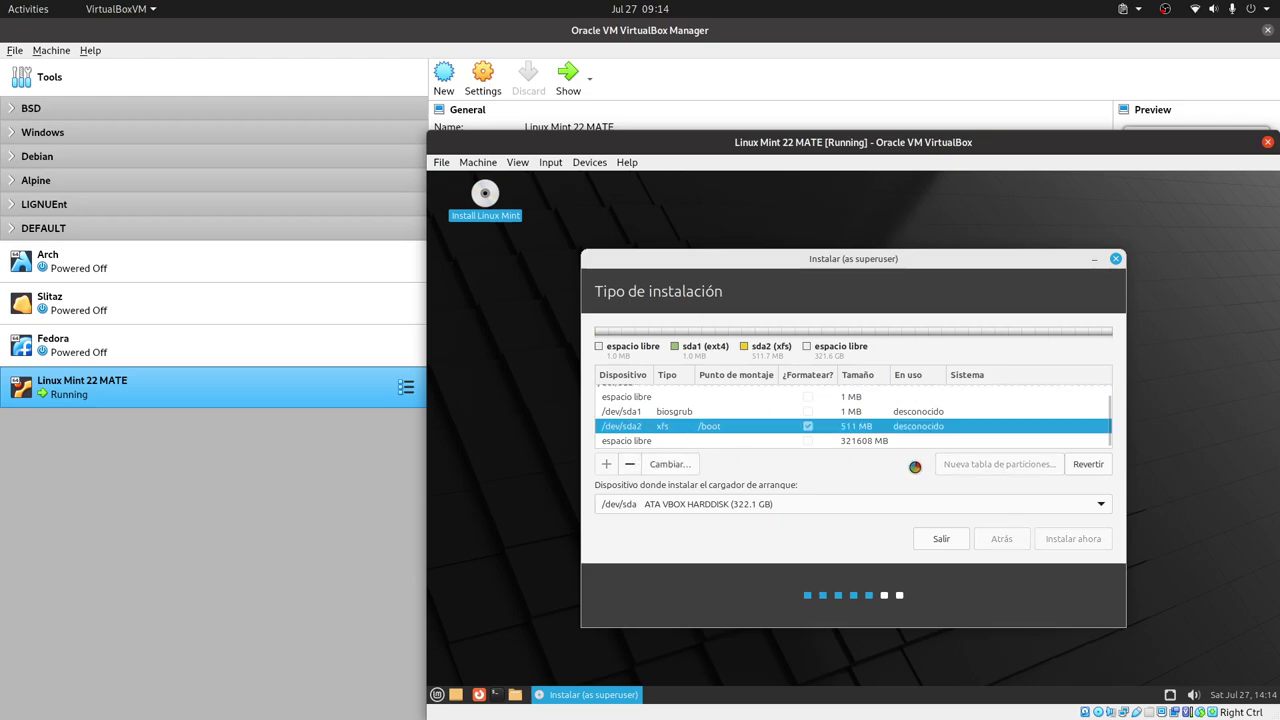
- Create a 512 MB XFS partition in the 322120 MB free space
{"action": "left_click", "coordinate": [656, 437]}
{"action": "left_click", "coordinate": [606, 465]}
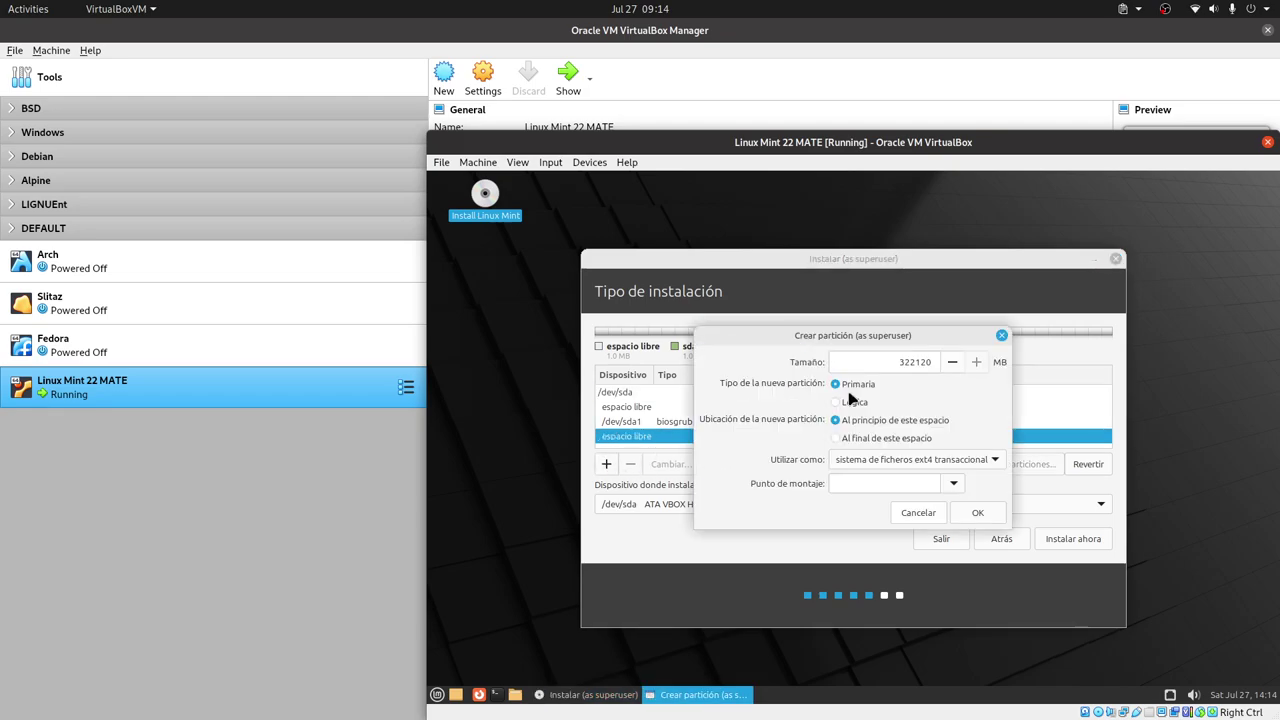
{"action": "double_click", "coordinate": [925, 362]}
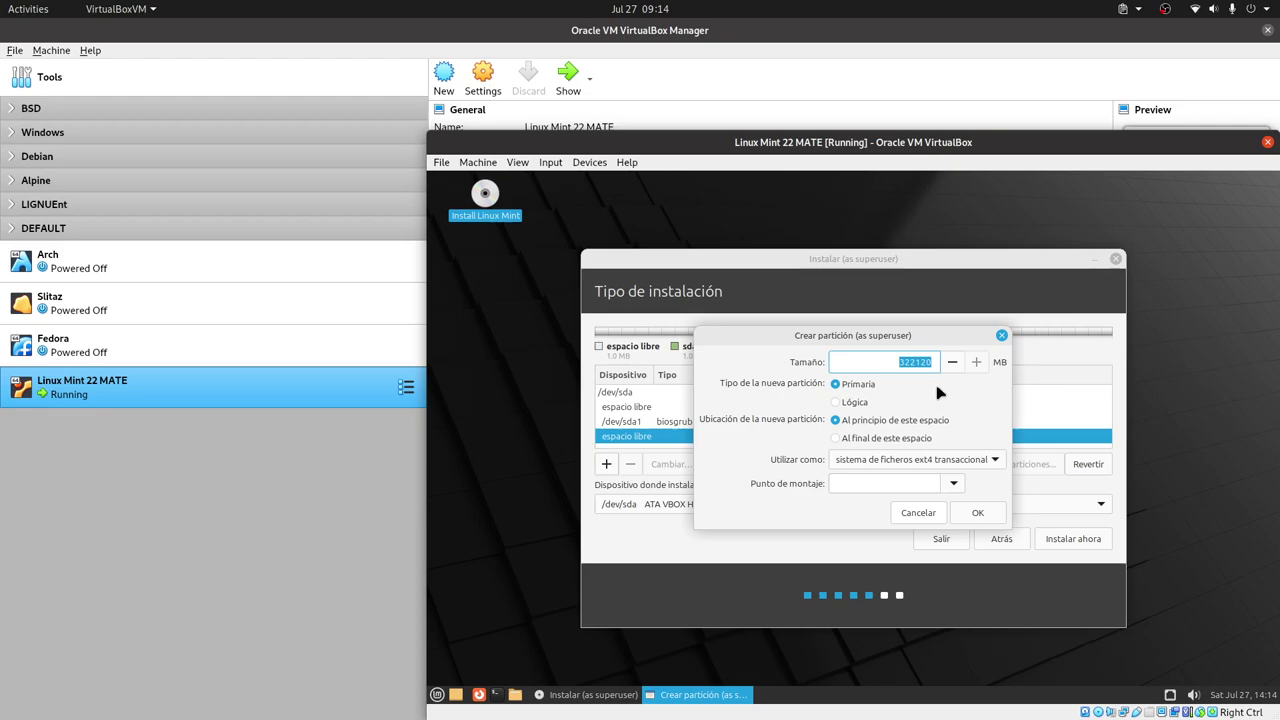
{"action": "type", "text": "512"}
{"action": "left_click", "coordinate": [956, 461]}
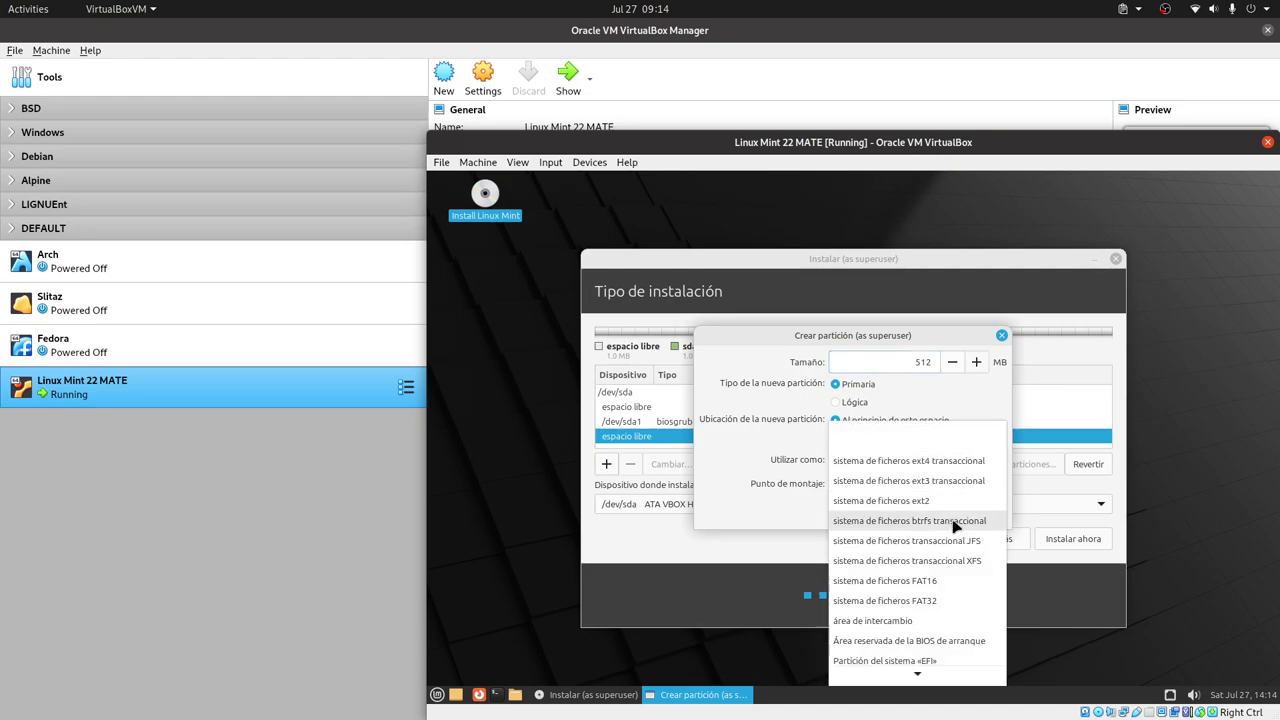
{"action": "left_click", "coordinate": [960, 562]}
{"action": "left_click", "coordinate": [978, 512]}
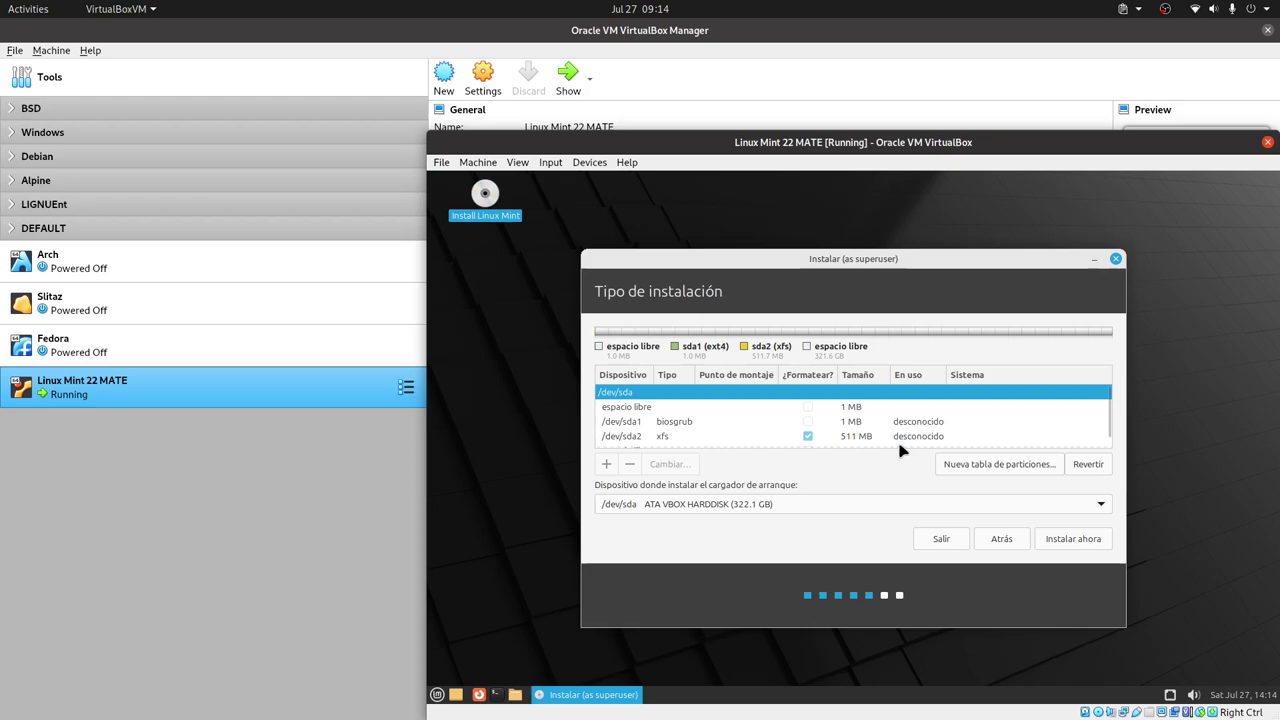
- Open the new /dev/sda2 XFS partition's settings and close them without changes
{"action": "scroll", "coordinate": [929, 423], "scroll_direction": "down", "scroll_amount": 1}
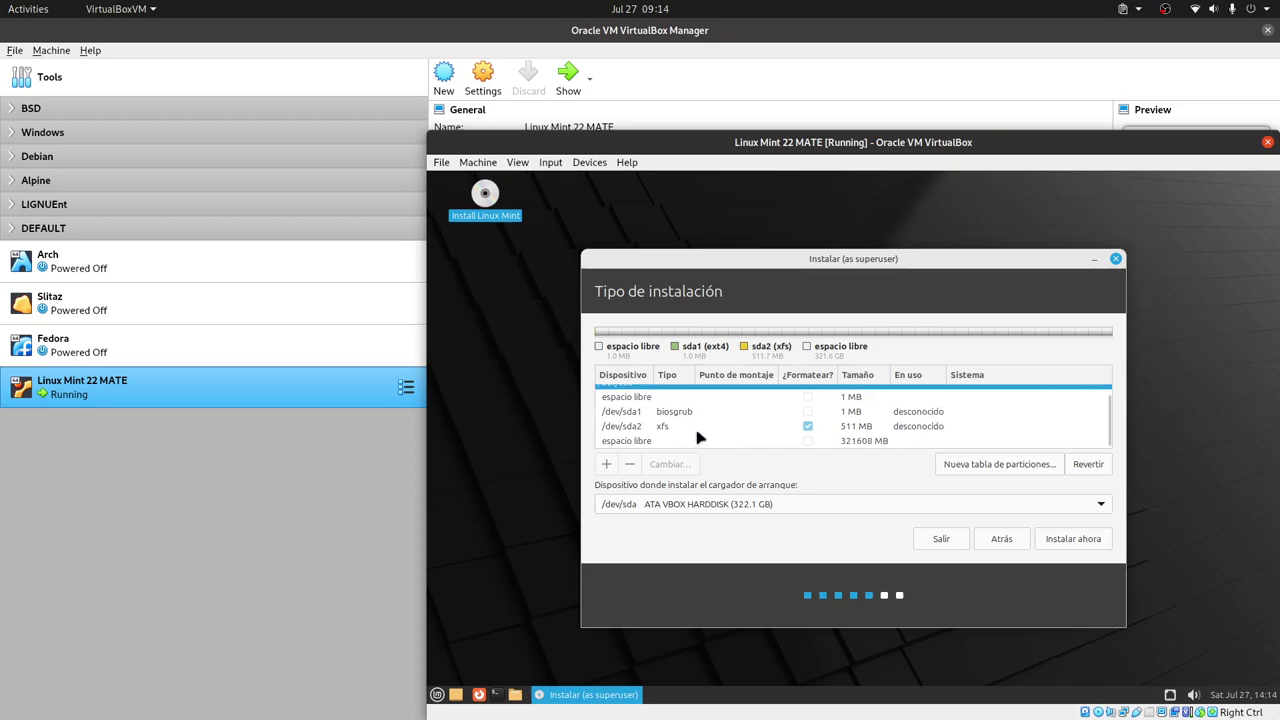
{"action": "left_click", "coordinate": [700, 428]}
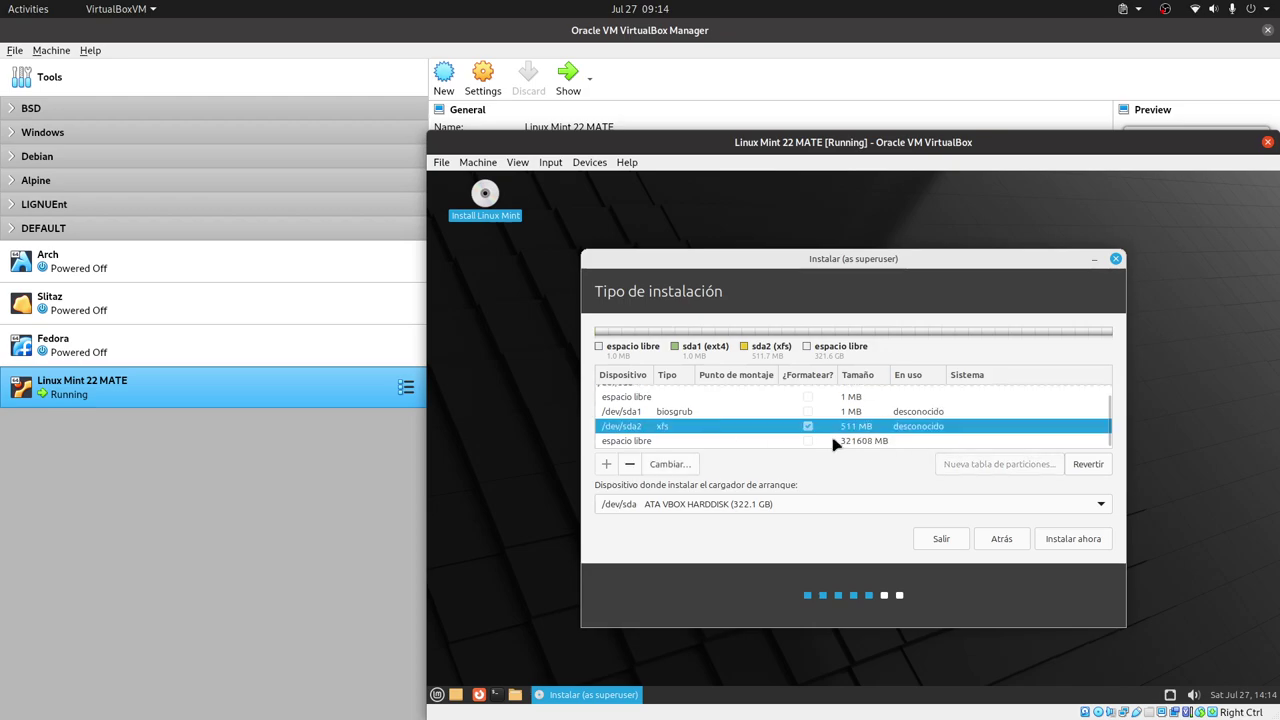
{"action": "left_click", "coordinate": [668, 466]}
{"action": "left_click", "coordinate": [898, 477]}
{"action": "left_click", "coordinate": [629, 464]}
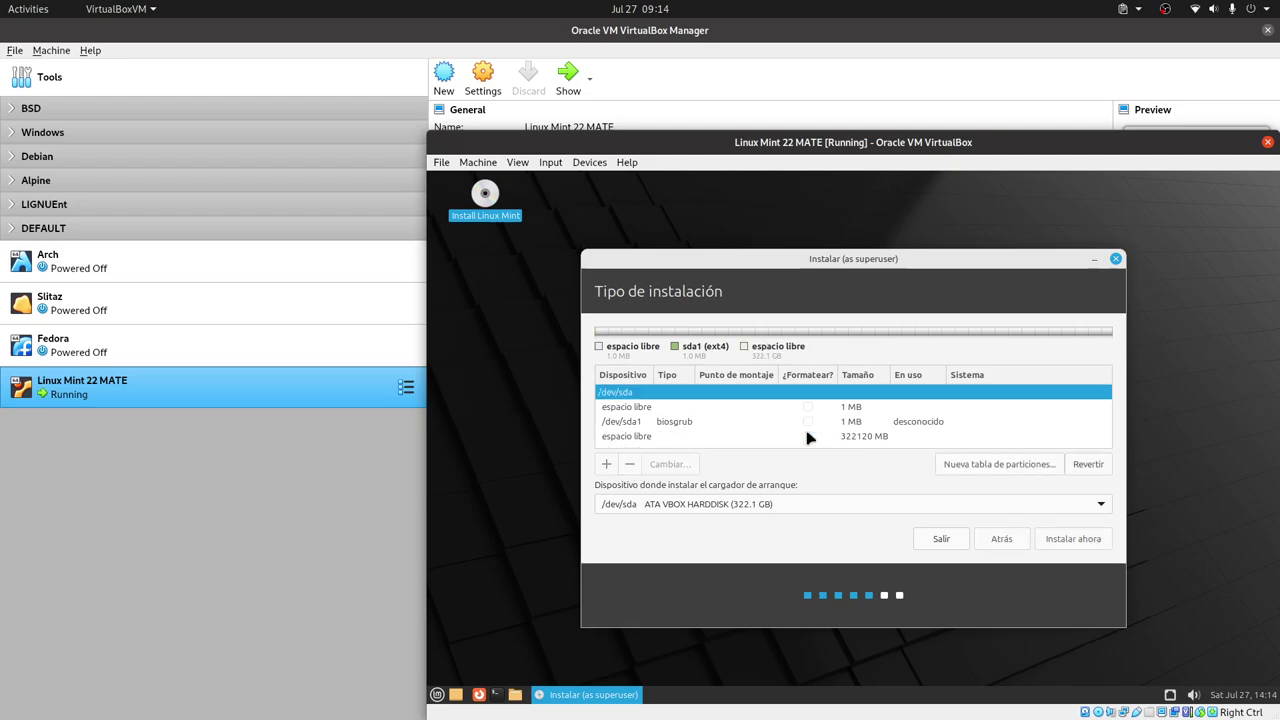
{"action": "left_click", "coordinate": [652, 424]}
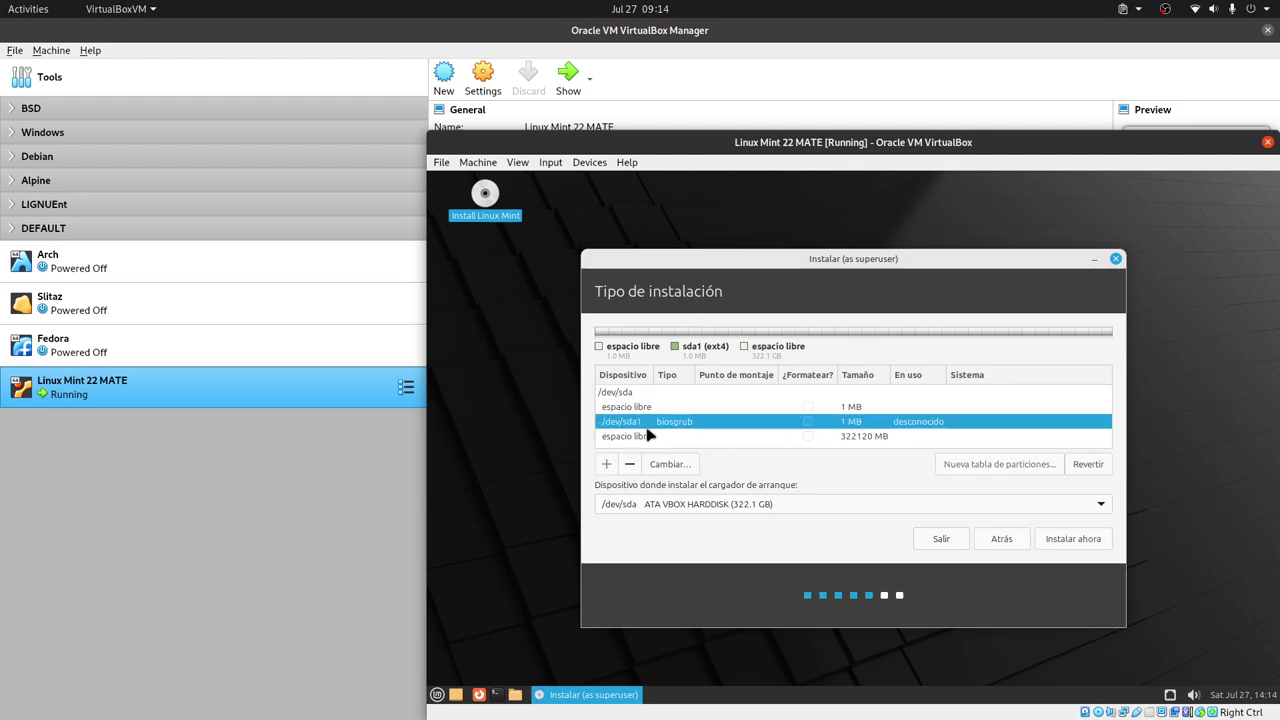
{"action": "left_click", "coordinate": [648, 437]}
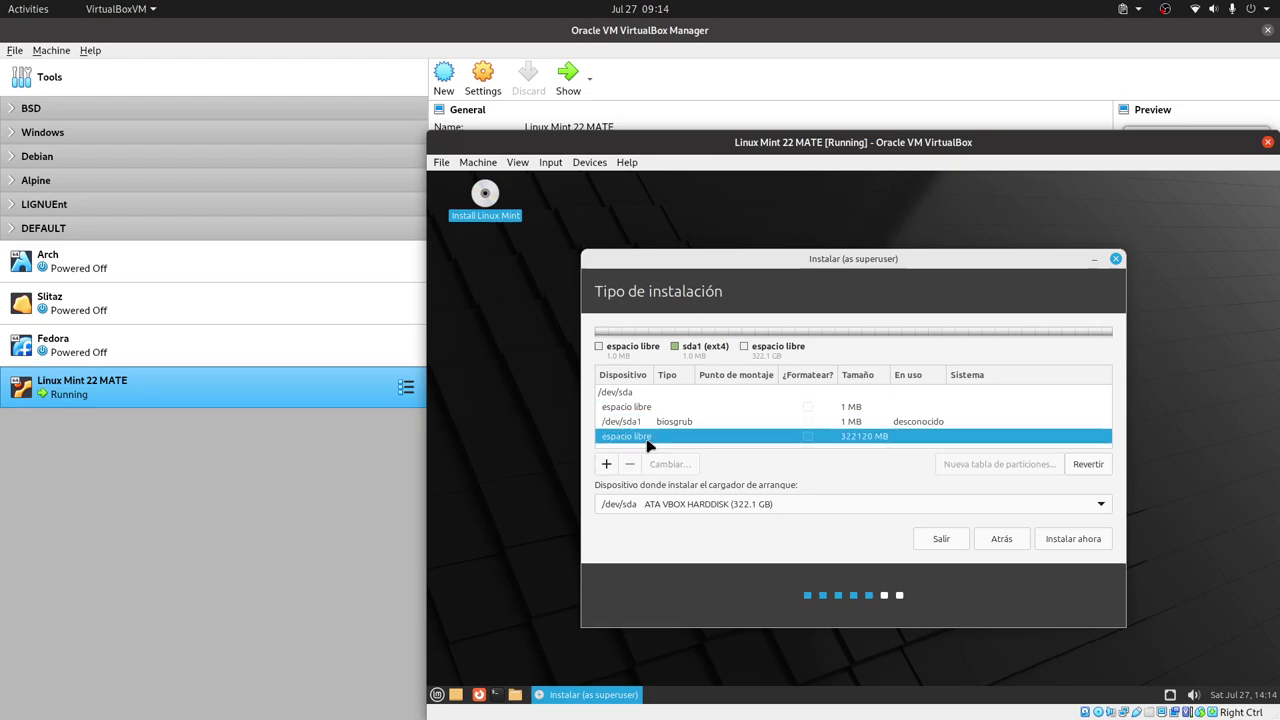
{"action": "left_click", "coordinate": [607, 465]}
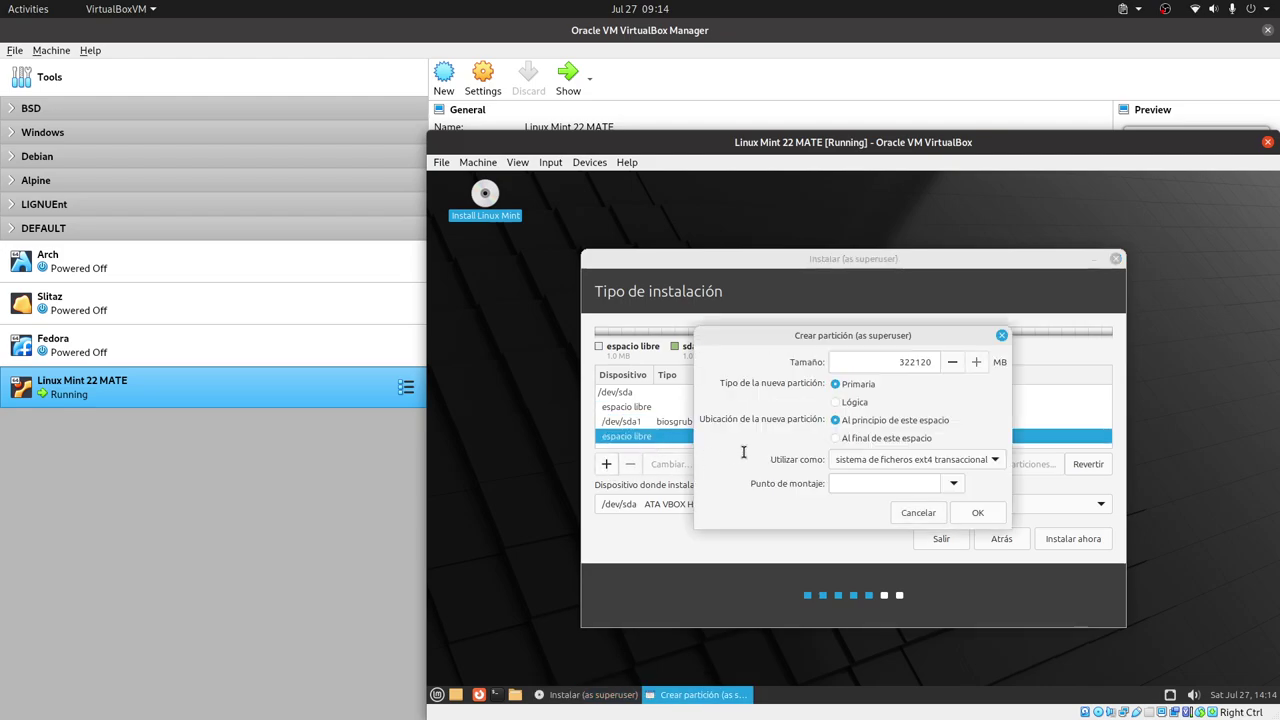
{"action": "double_click", "coordinate": [923, 362]}
{"action": "type", "text": "514"}
{"action": "left_click", "coordinate": [968, 462]}
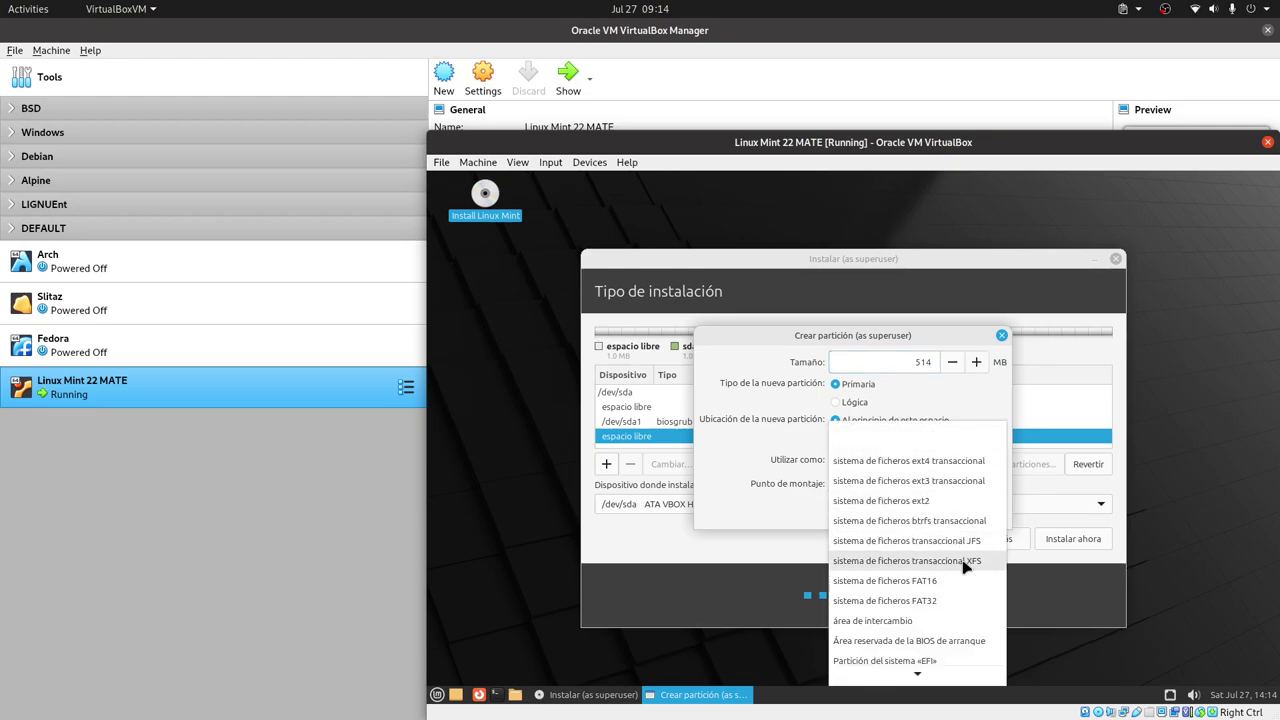
{"action": "left_click", "coordinate": [966, 563]}
{"action": "left_click", "coordinate": [955, 484]}
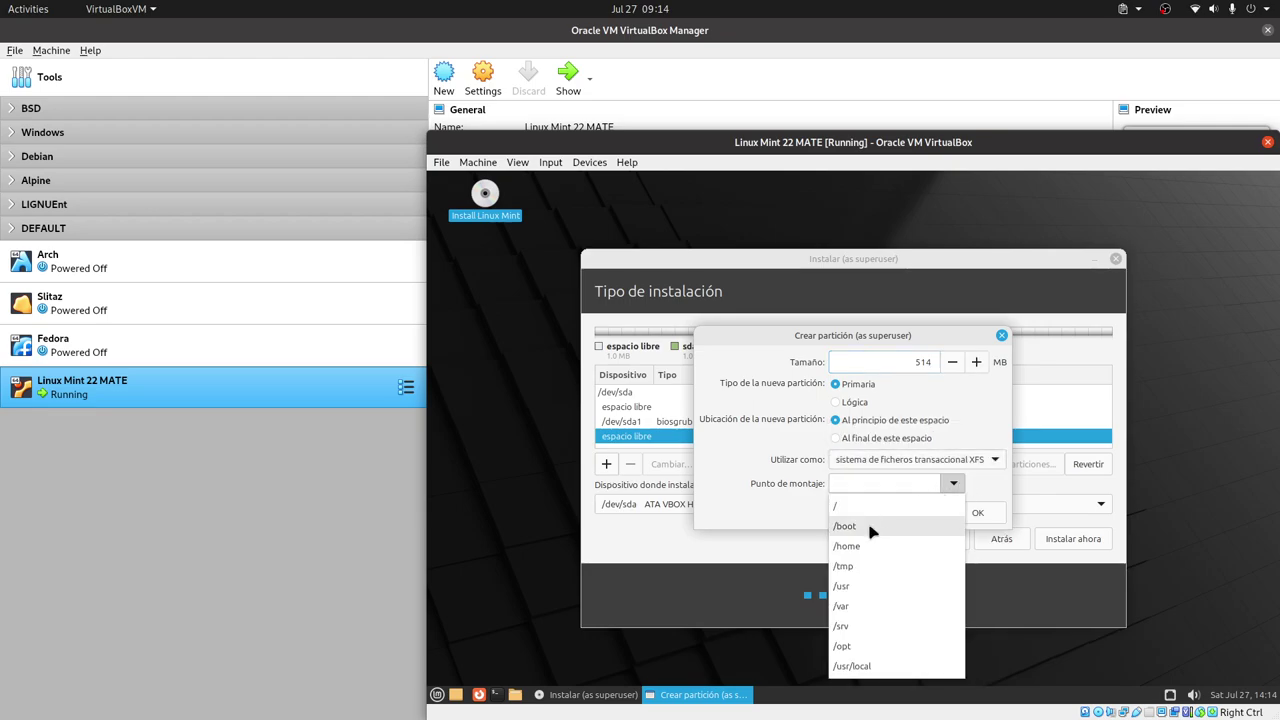
{"action": "left_click", "coordinate": [871, 528]}
{"action": "left_click", "coordinate": [984, 514]}
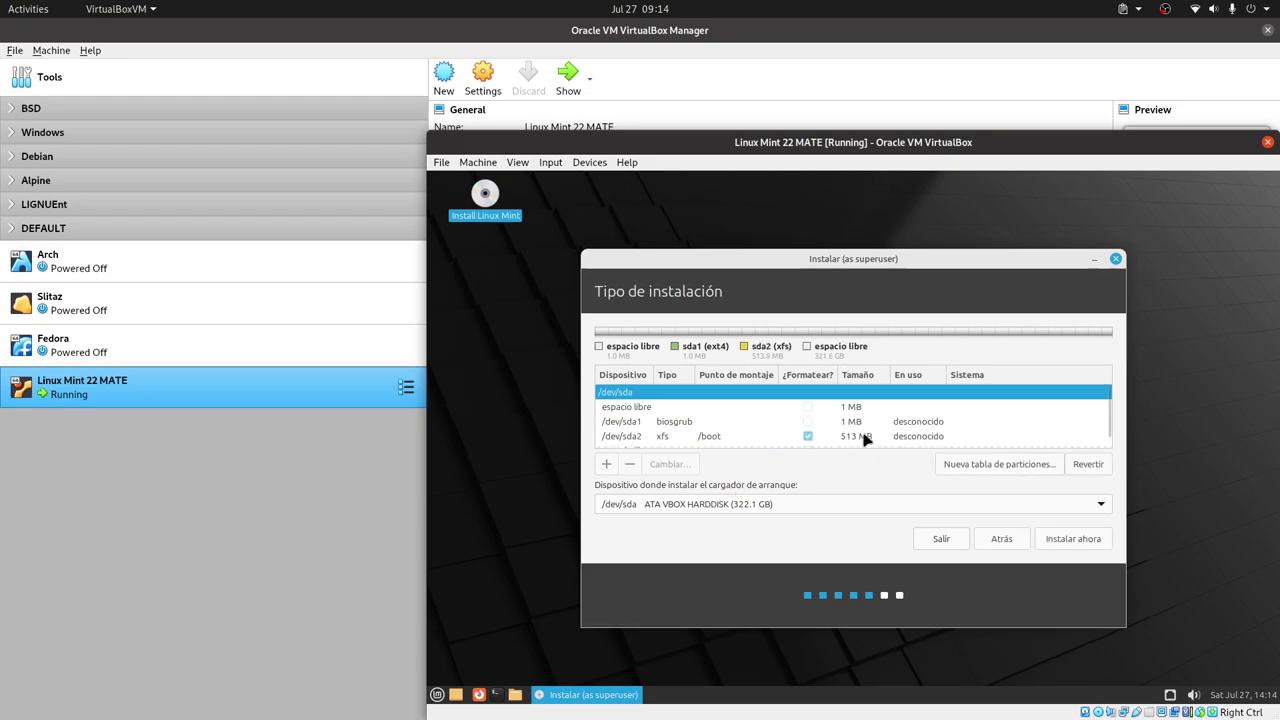
{"action": "left_click", "coordinate": [856, 438]}
{"action": "scroll", "coordinate": [895, 421], "scroll_direction": "down", "scroll_amount": 1}
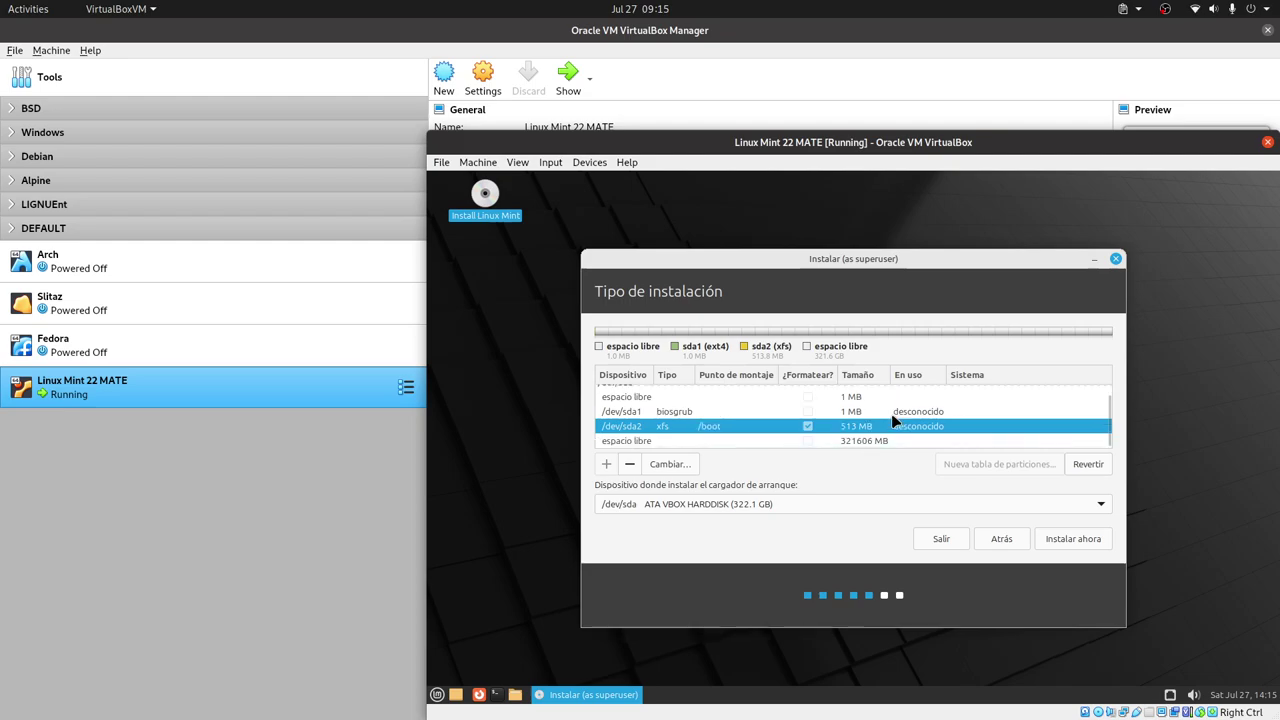
{"action": "scroll", "coordinate": [895, 421], "scroll_direction": "up", "scroll_amount": 1}
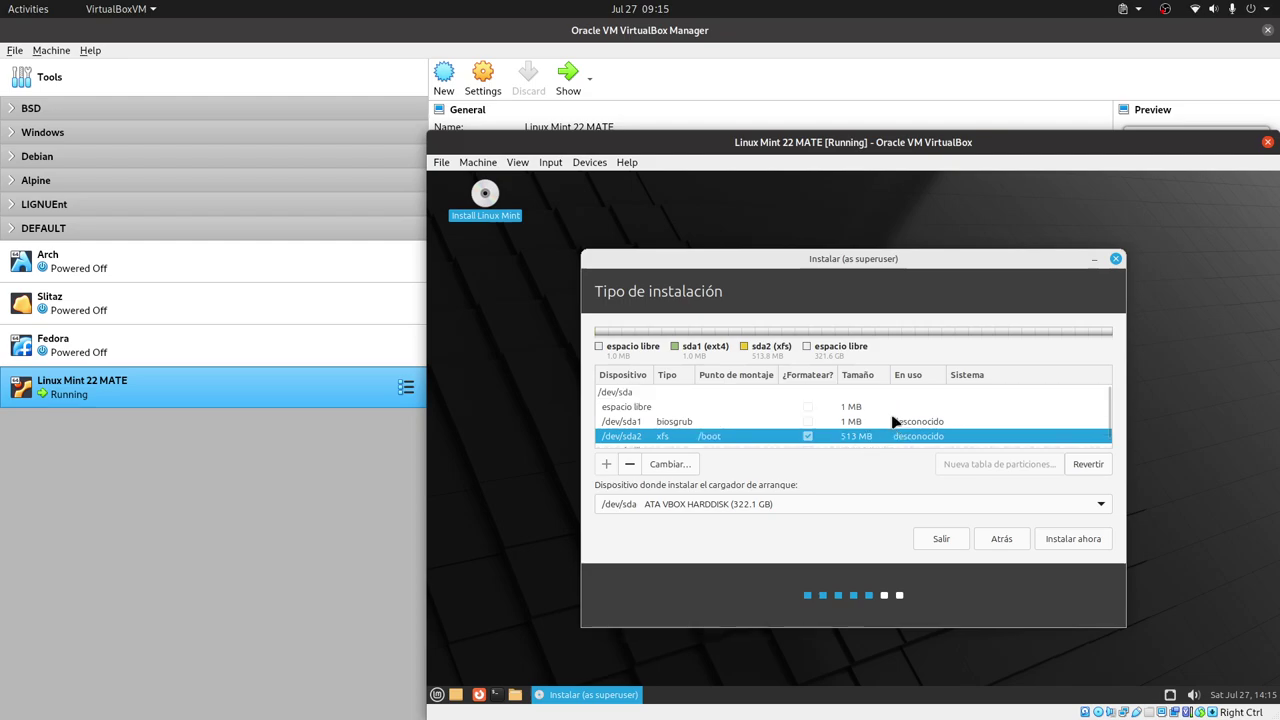
{"action": "scroll", "coordinate": [840, 432], "scroll_direction": "down", "scroll_amount": 1}
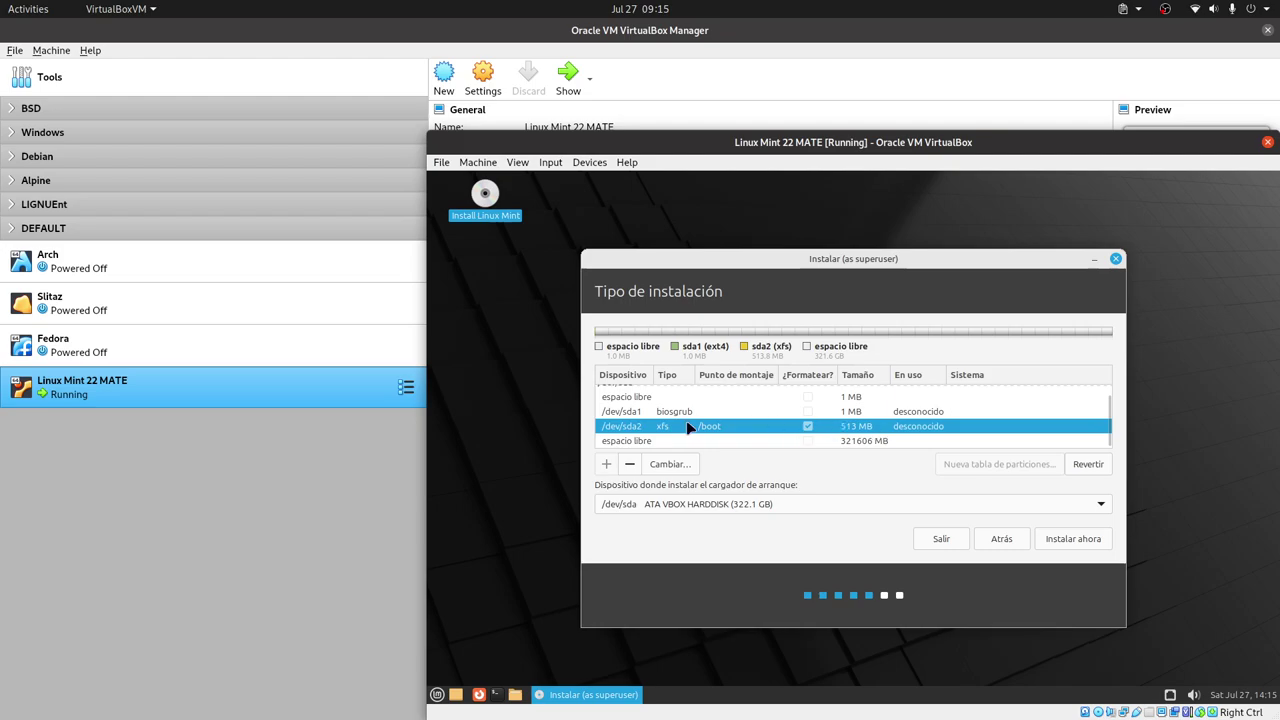
{"action": "left_click", "coordinate": [631, 467]}
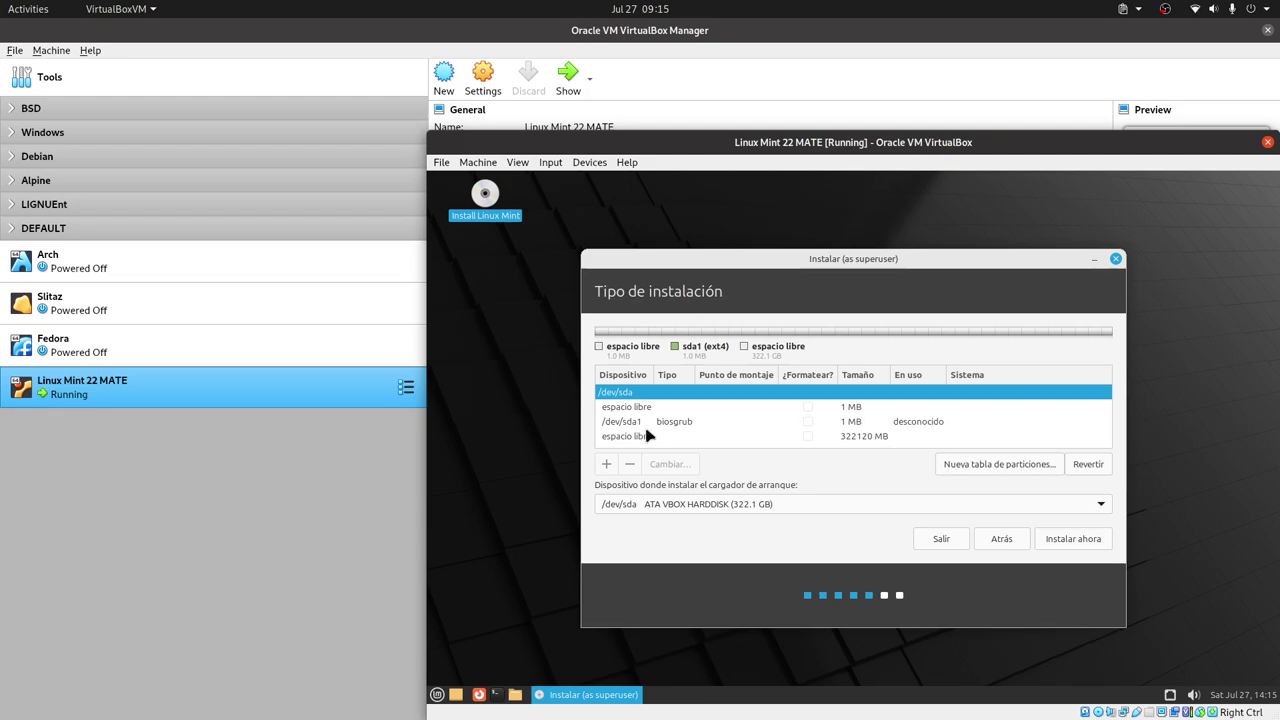
- Create a 513 MB XFS partition mounted at /boot from the 322120 MB free space
{"action": "left_click", "coordinate": [649, 424]}
{"action": "left_click", "coordinate": [660, 437]}
{"action": "left_click", "coordinate": [606, 464]}
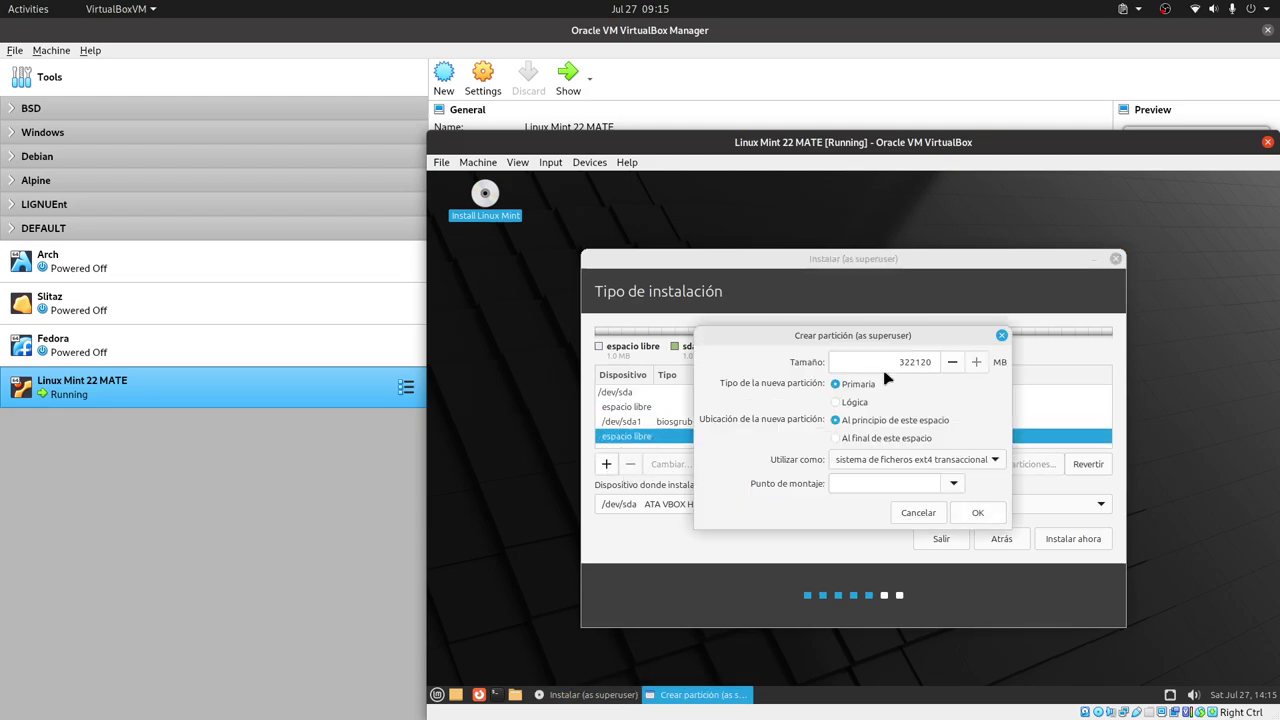
{"action": "double_click", "coordinate": [910, 362]}
{"action": "type", "text": "513"}
{"action": "left_click", "coordinate": [998, 462]}
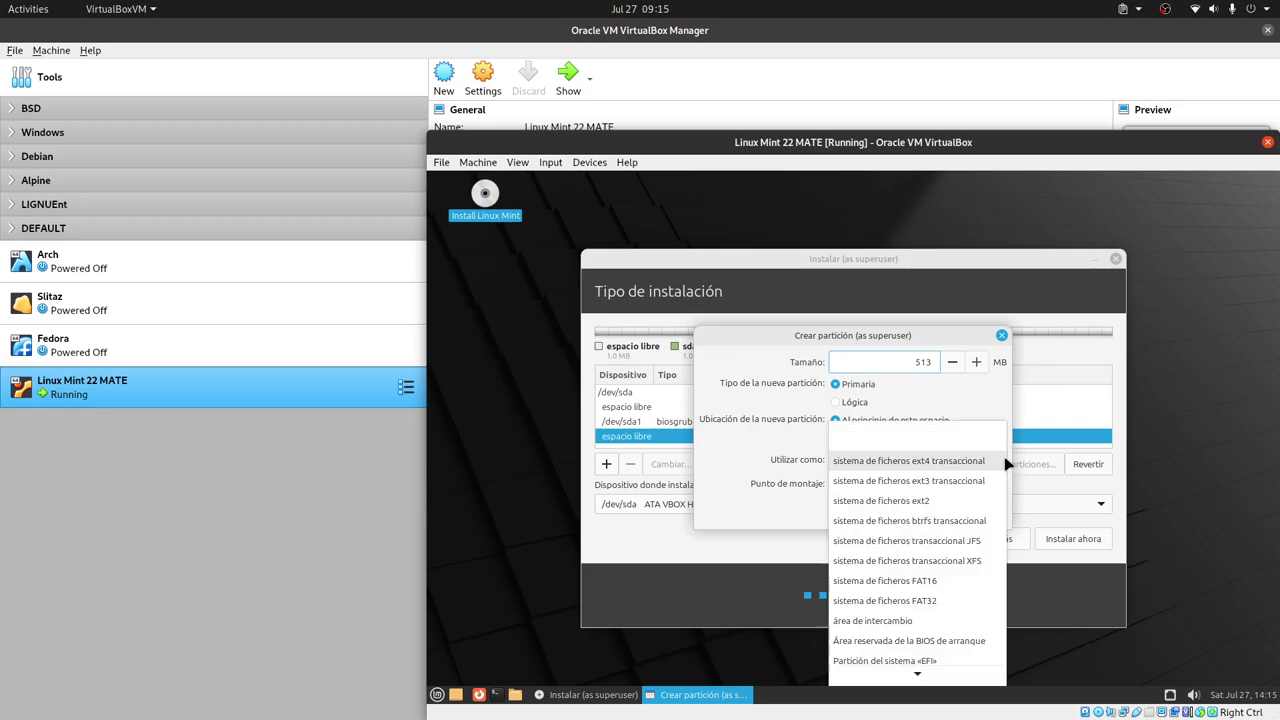
{"action": "left_click", "coordinate": [974, 561]}
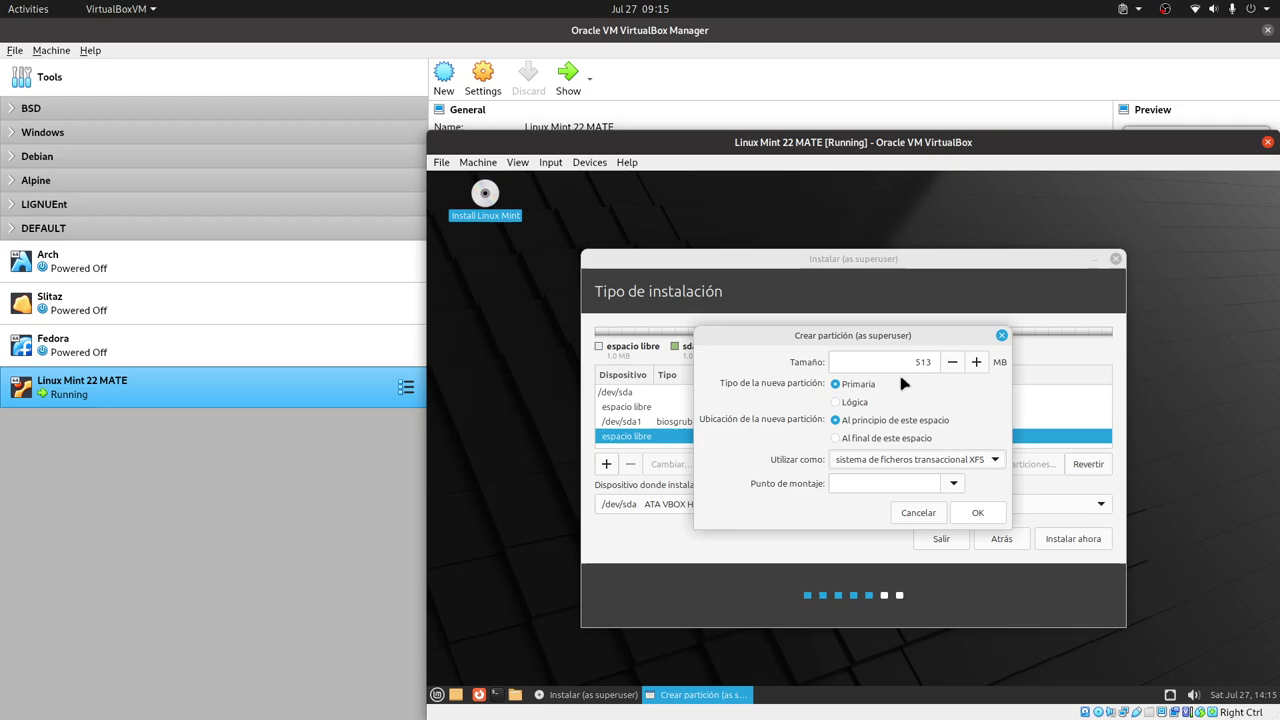
{"action": "left_click", "coordinate": [953, 483]}
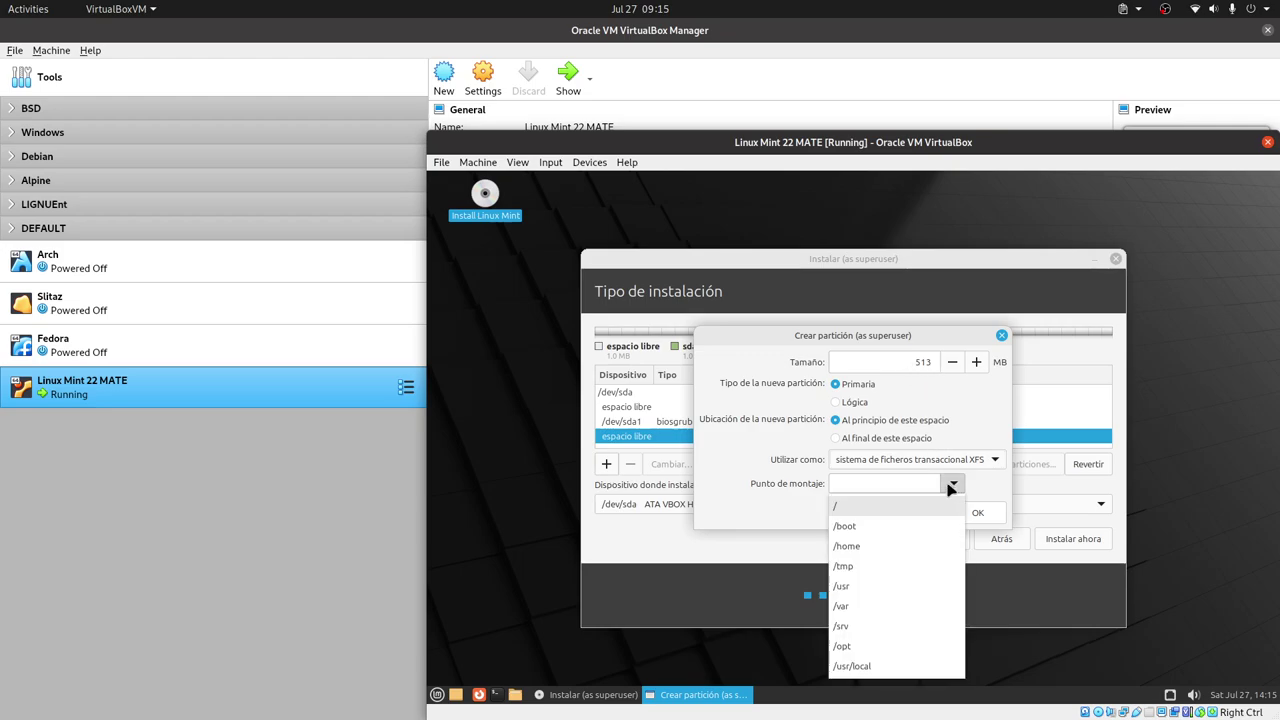
{"action": "left_click", "coordinate": [889, 527]}
{"action": "left_click", "coordinate": [978, 512]}
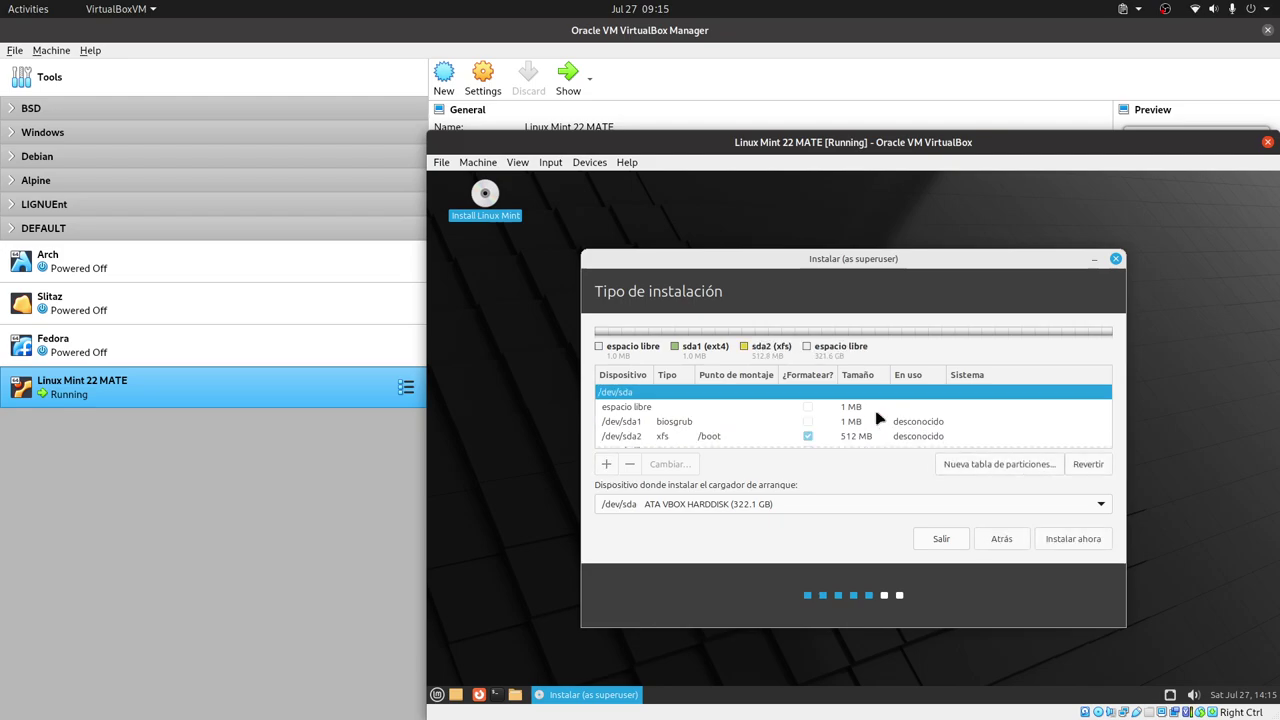
{"action": "left_click", "coordinate": [640, 441]}
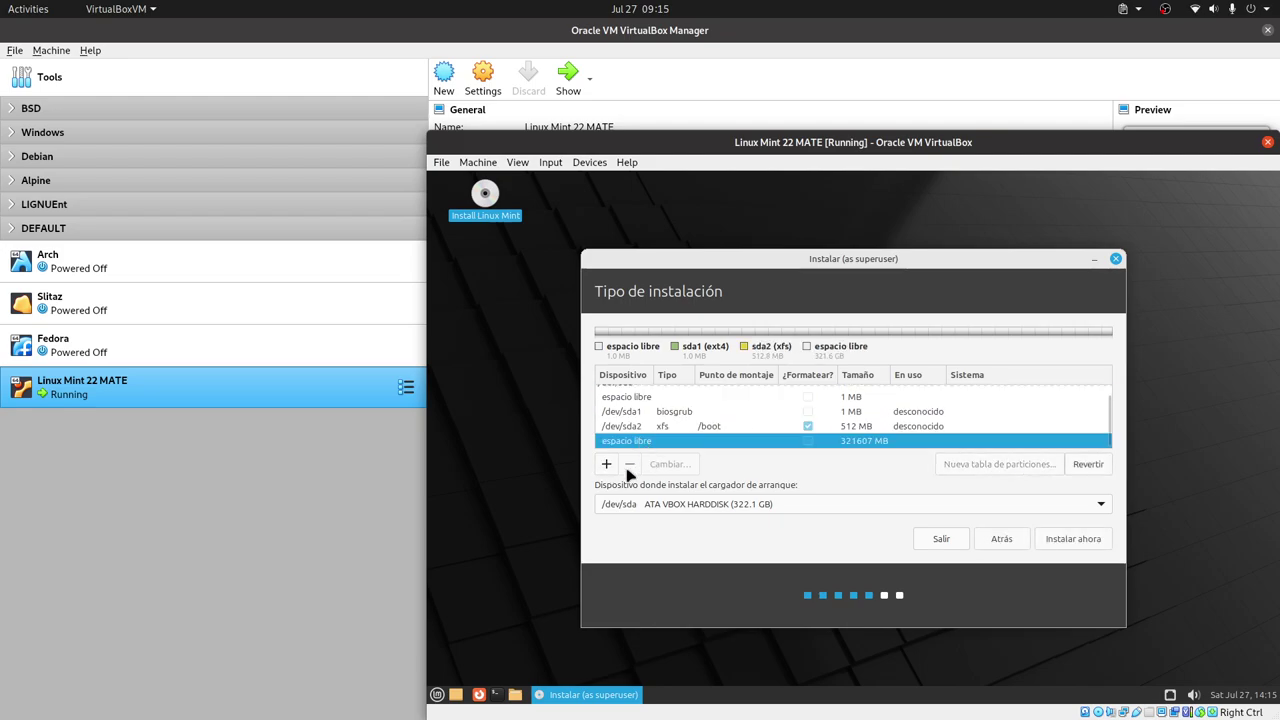
- Create an XFS partition mounted at / from the remaining 321607 MB
{"action": "left_click", "coordinate": [606, 464]}
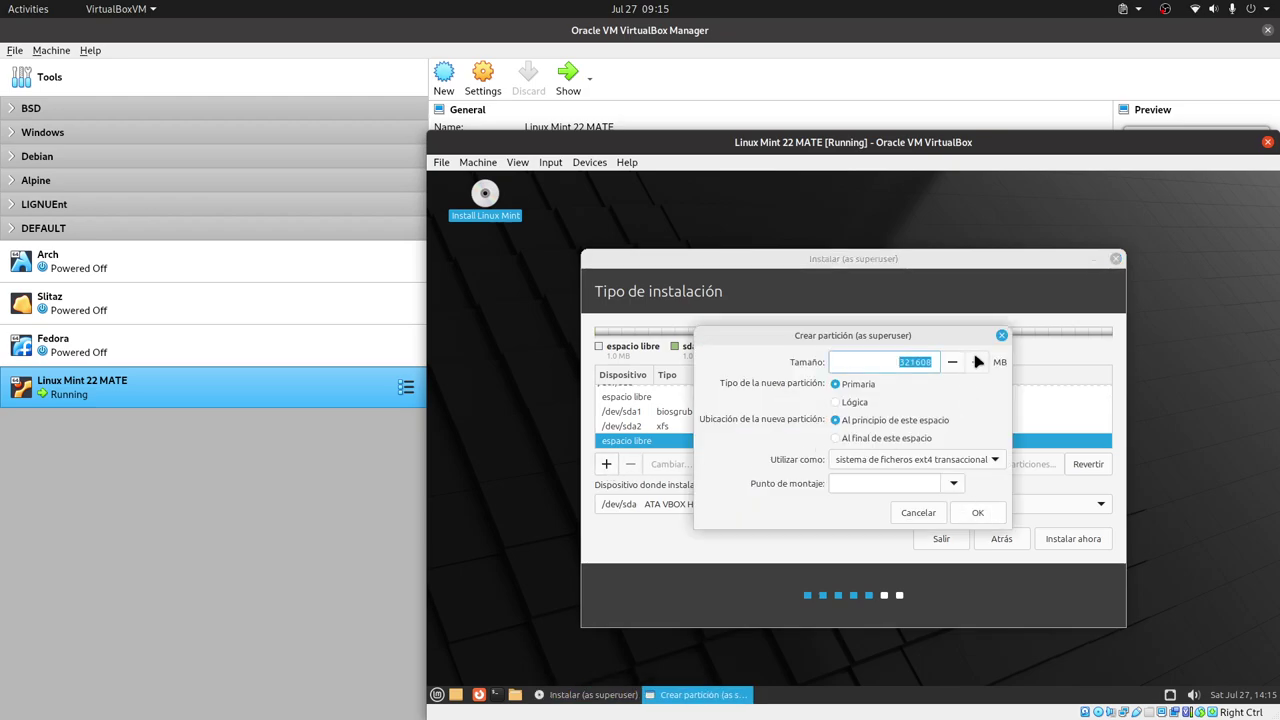
{"action": "left_click", "coordinate": [955, 485]}
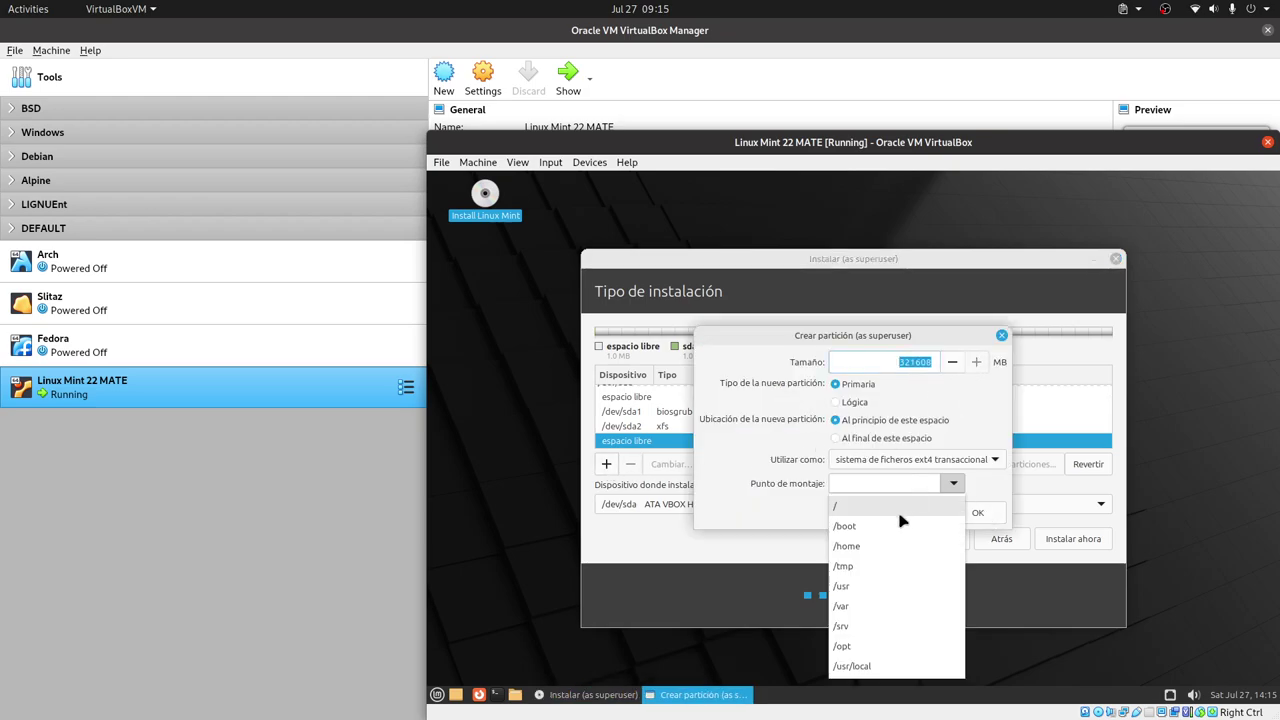
{"action": "left_click", "coordinate": [886, 508]}
{"action": "left_click", "coordinate": [998, 460]}
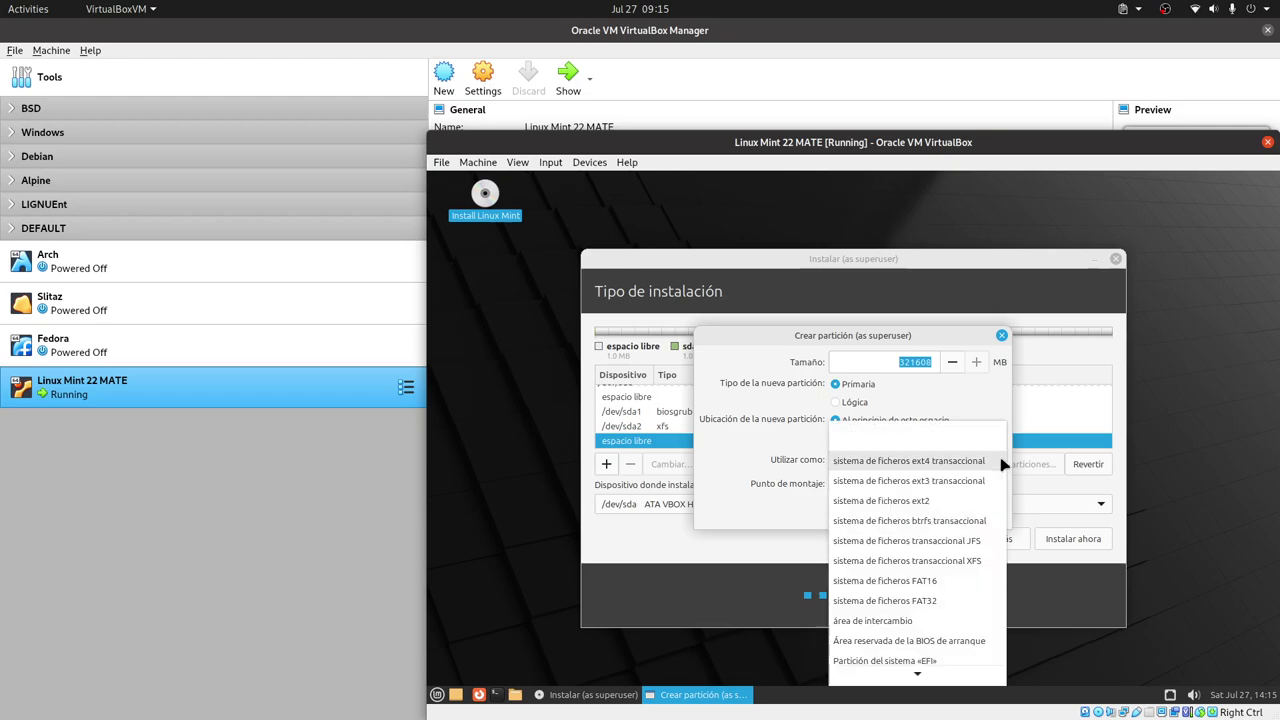
{"action": "left_click", "coordinate": [945, 560]}
{"action": "left_click", "coordinate": [985, 514]}
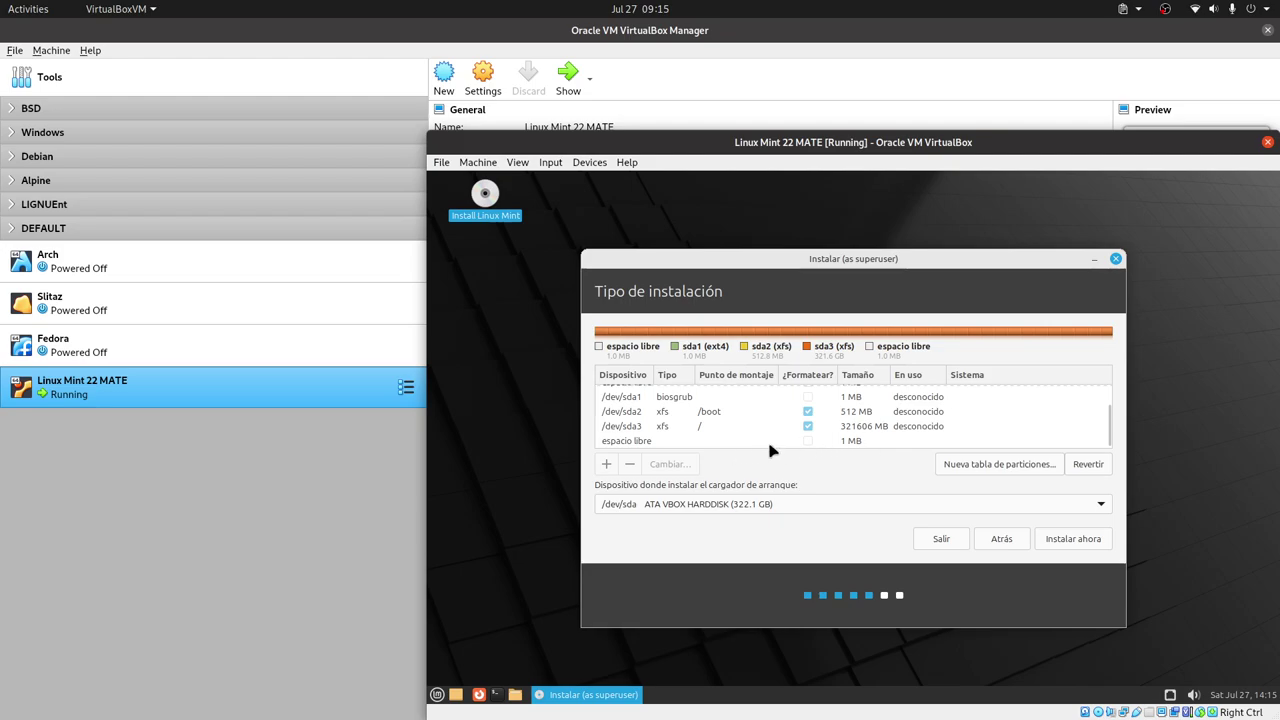
- Review the finished partition table, with 1 MB free left at the end
{"action": "left_click", "coordinate": [868, 442]}
{"action": "scroll", "coordinate": [926, 441], "scroll_direction": "up", "scroll_amount": 1}
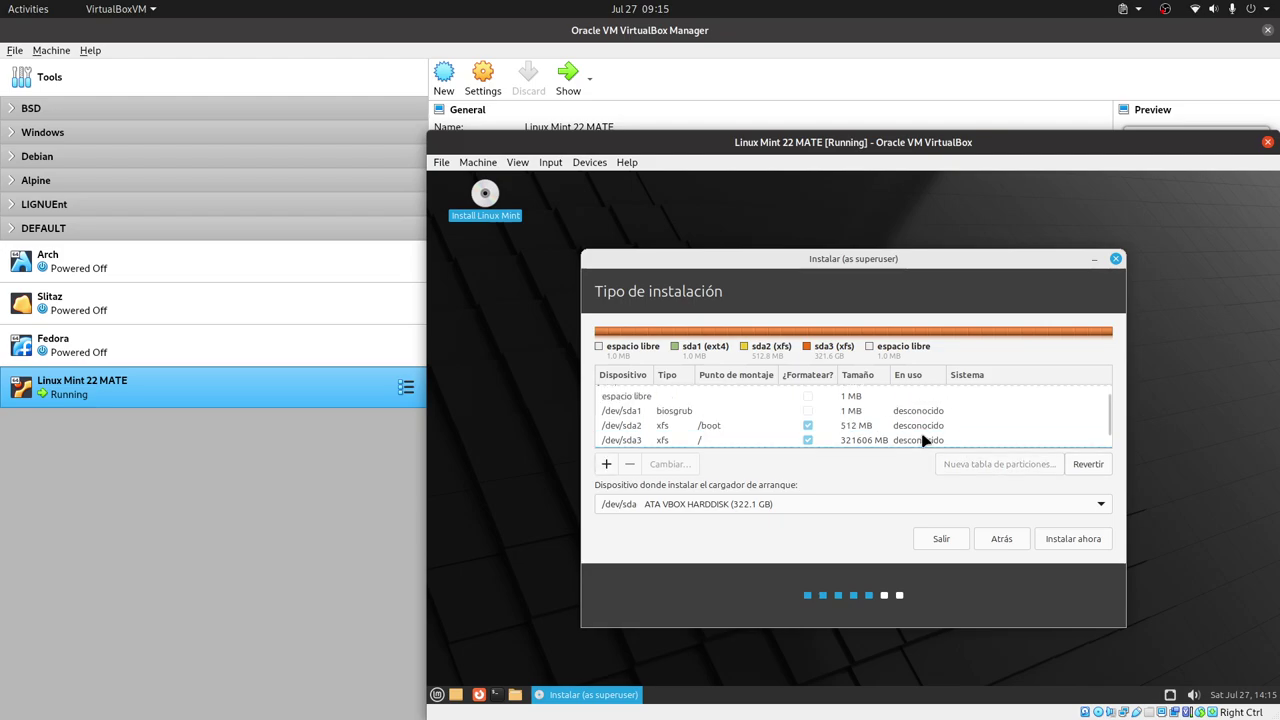
{"action": "scroll", "coordinate": [923, 440], "scroll_direction": "up", "scroll_amount": 1}
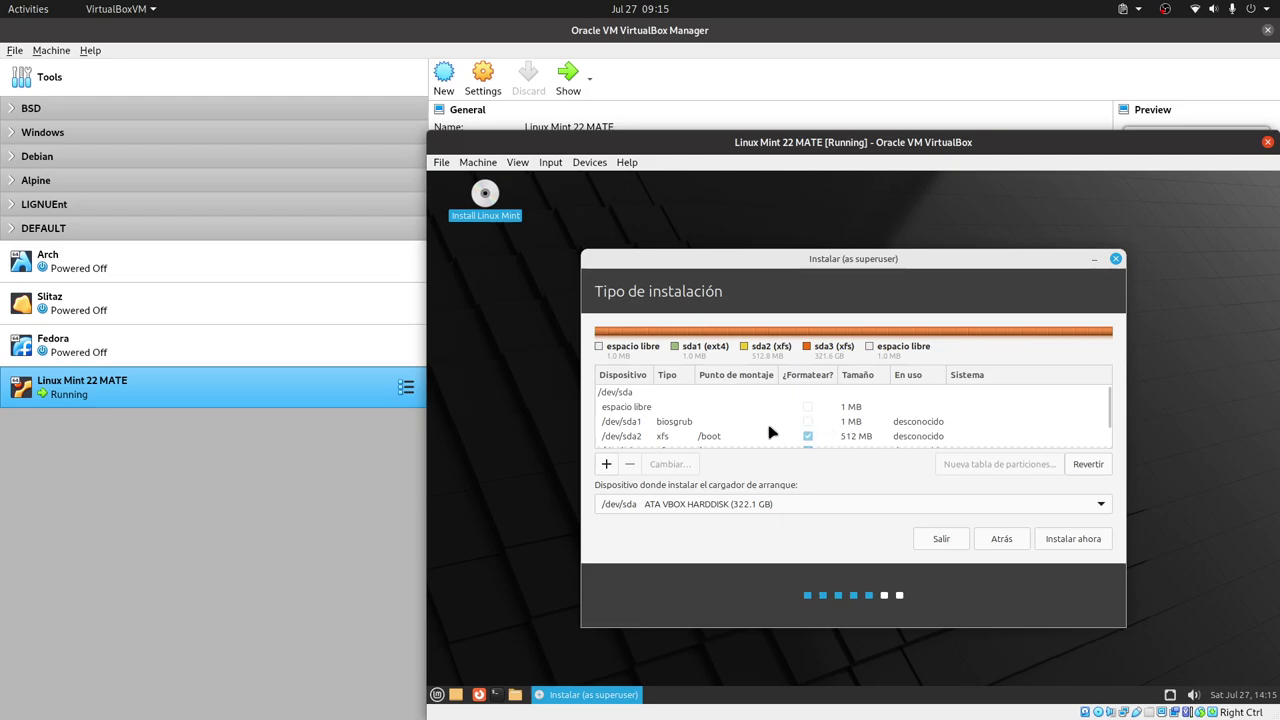
{"action": "scroll", "coordinate": [1000, 390], "scroll_direction": "down", "scroll_amount": 2}
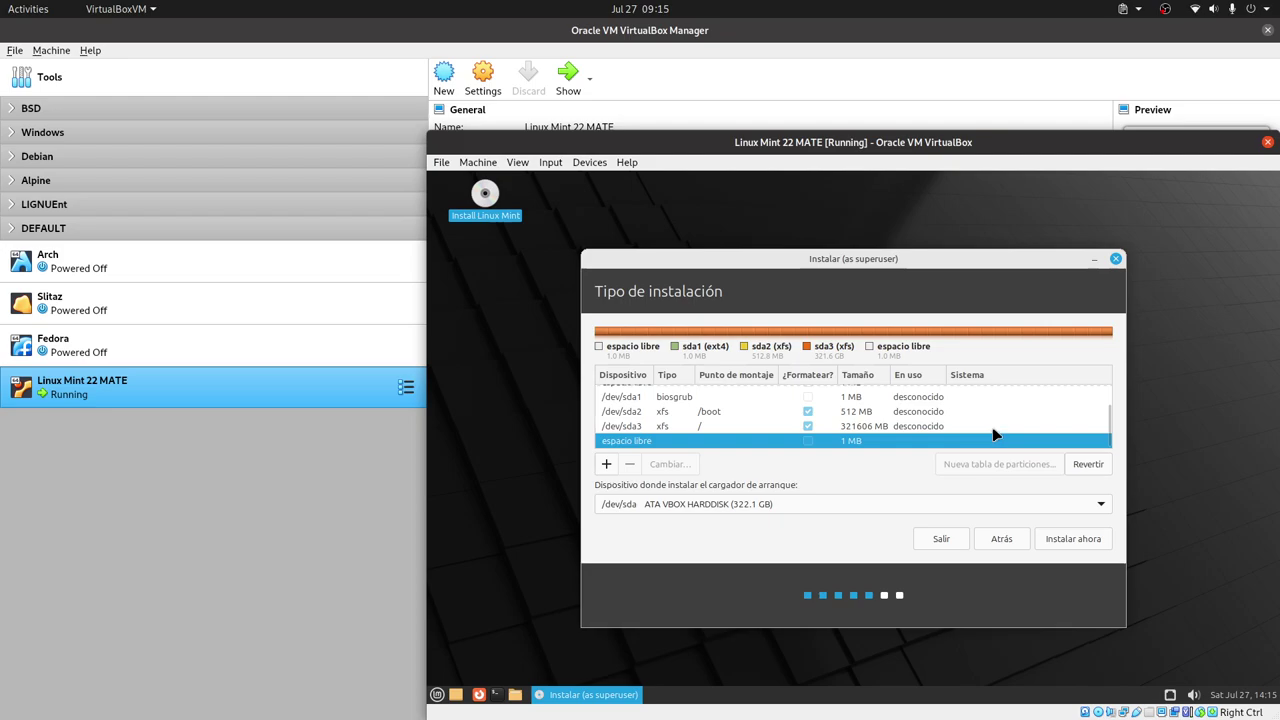
- Start the installation, accepting the missing-EFI warning and writing the partition changes to disk
{"action": "left_click", "coordinate": [1072, 543]}
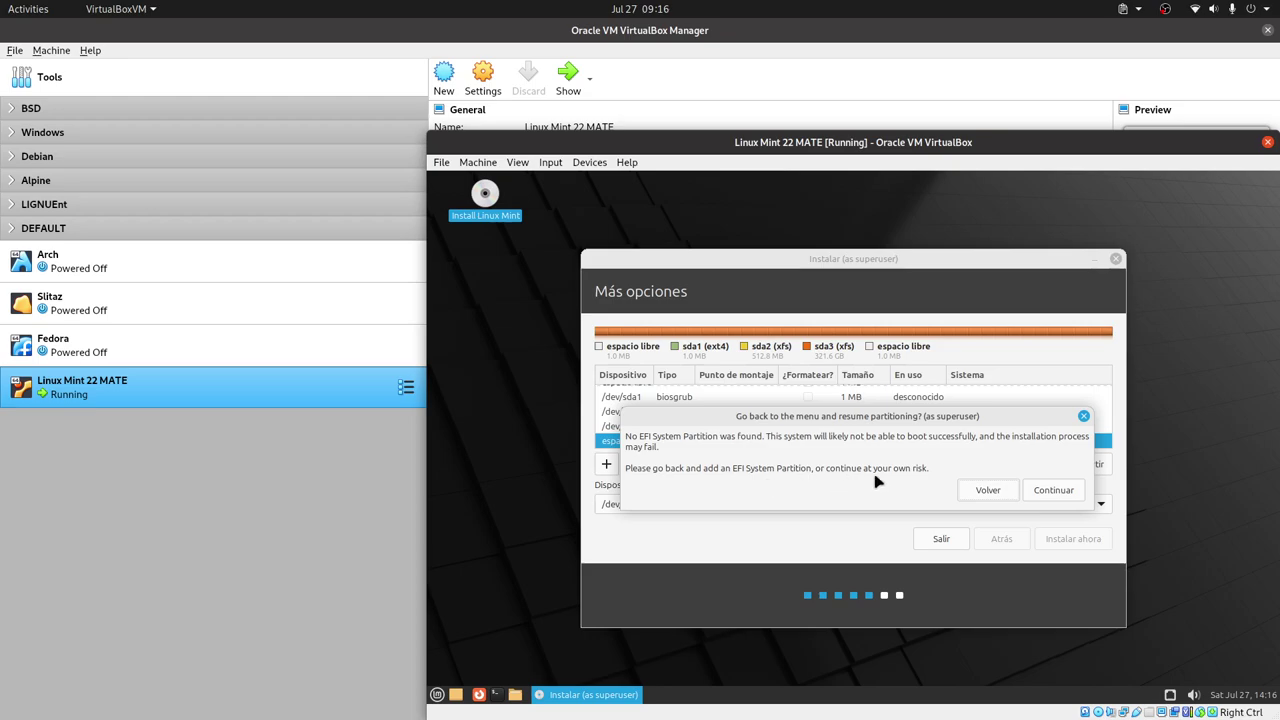
{"action": "left_click", "coordinate": [1055, 490]}
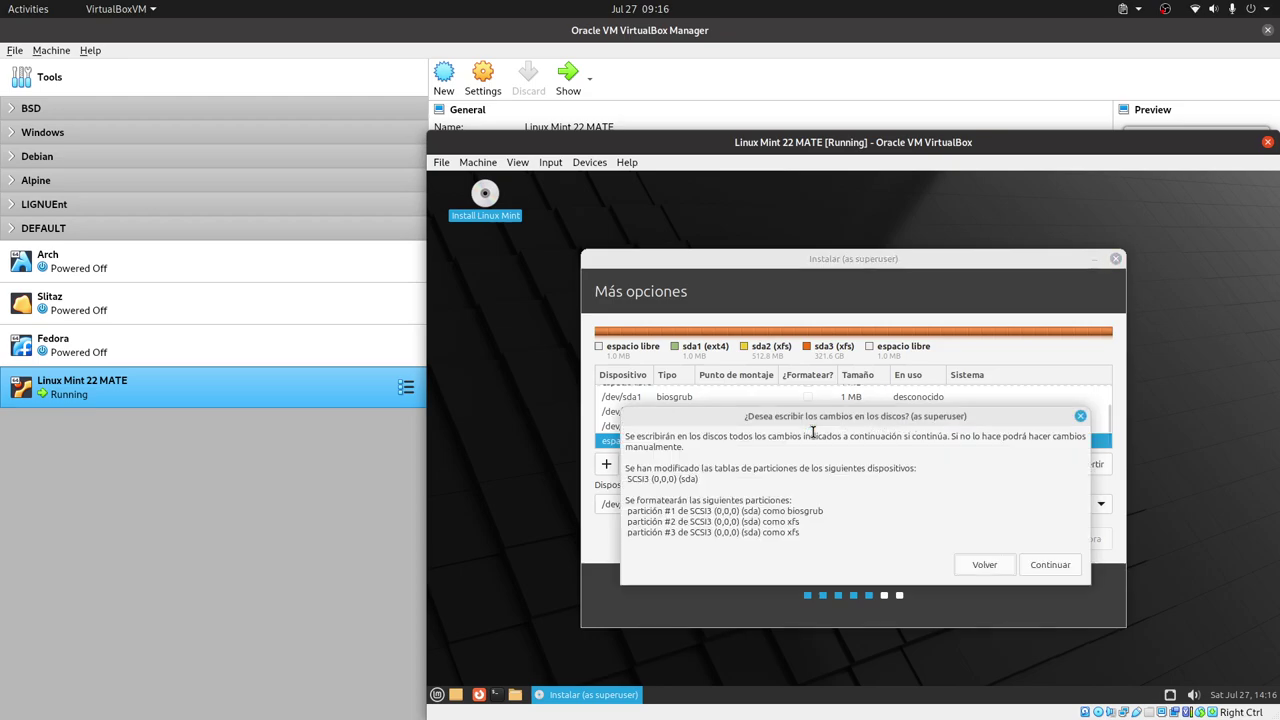
{"action": "left_click", "coordinate": [1048, 566]}
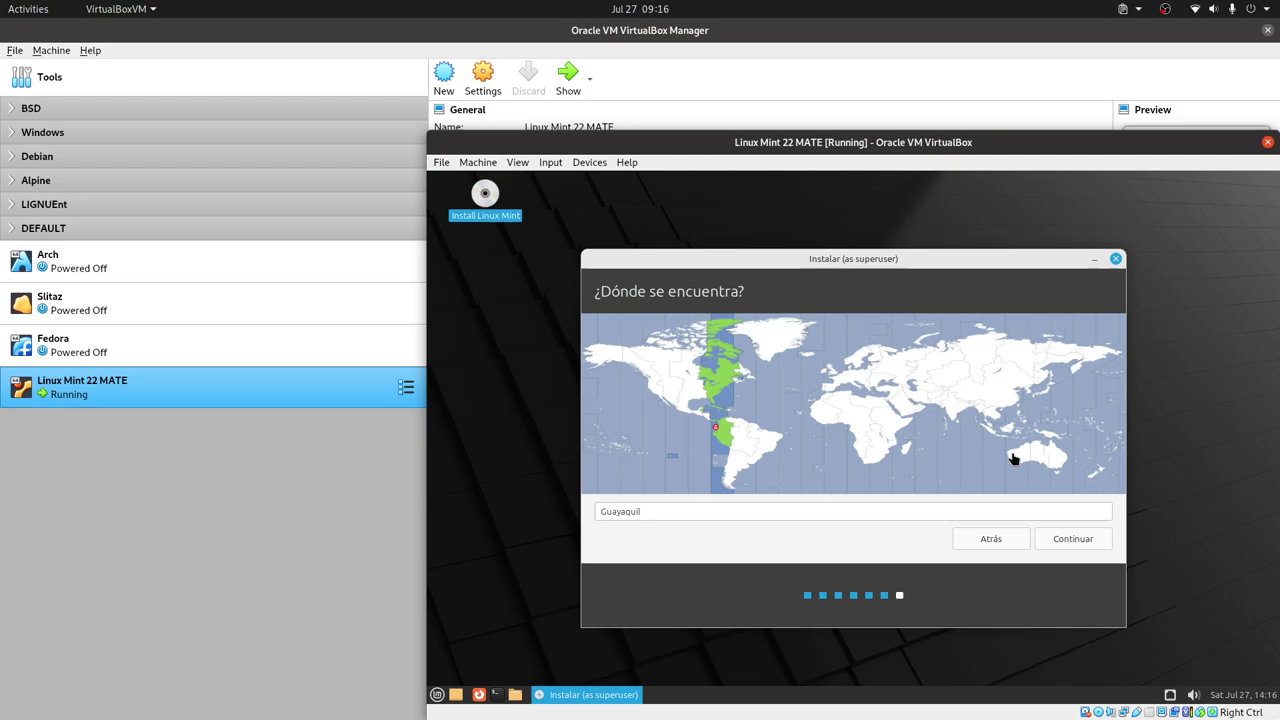
- Keep Guayaquil as the location, enter the user's name, and change the hostname suffix to pc
{"action": "left_click", "coordinate": [1098, 540]}
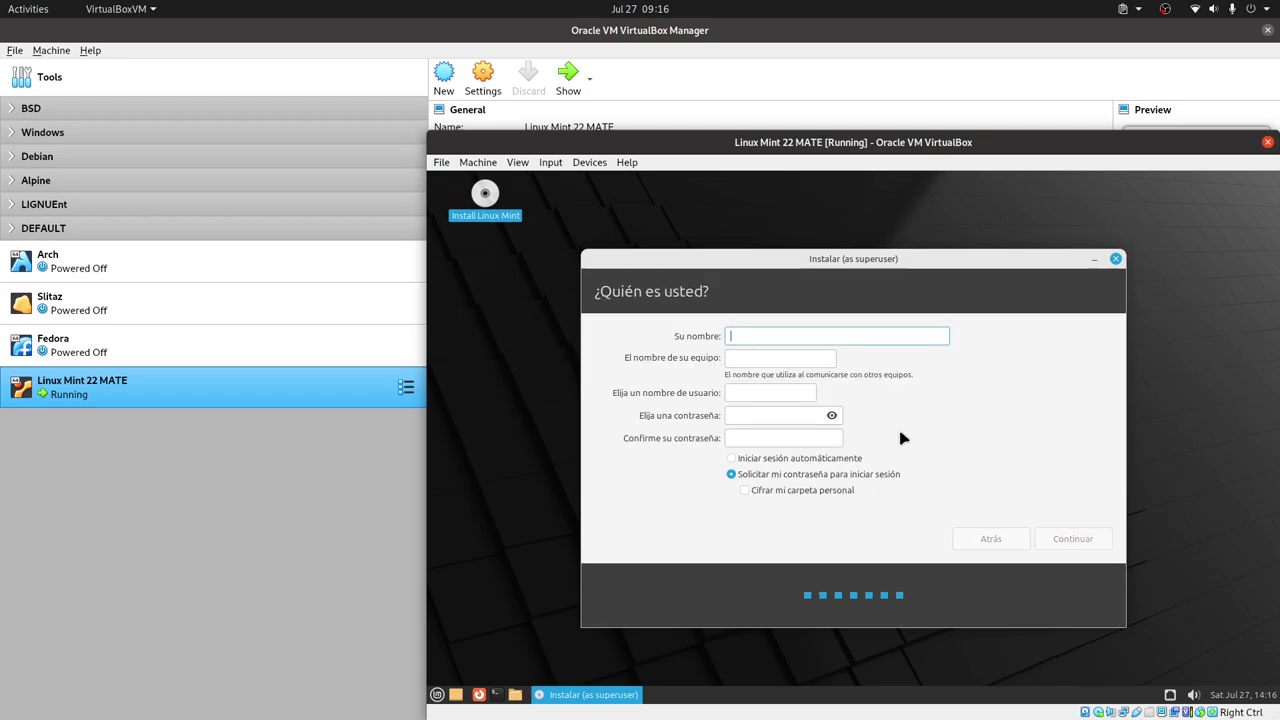
{"action": "type", "text": "LibreByte"}
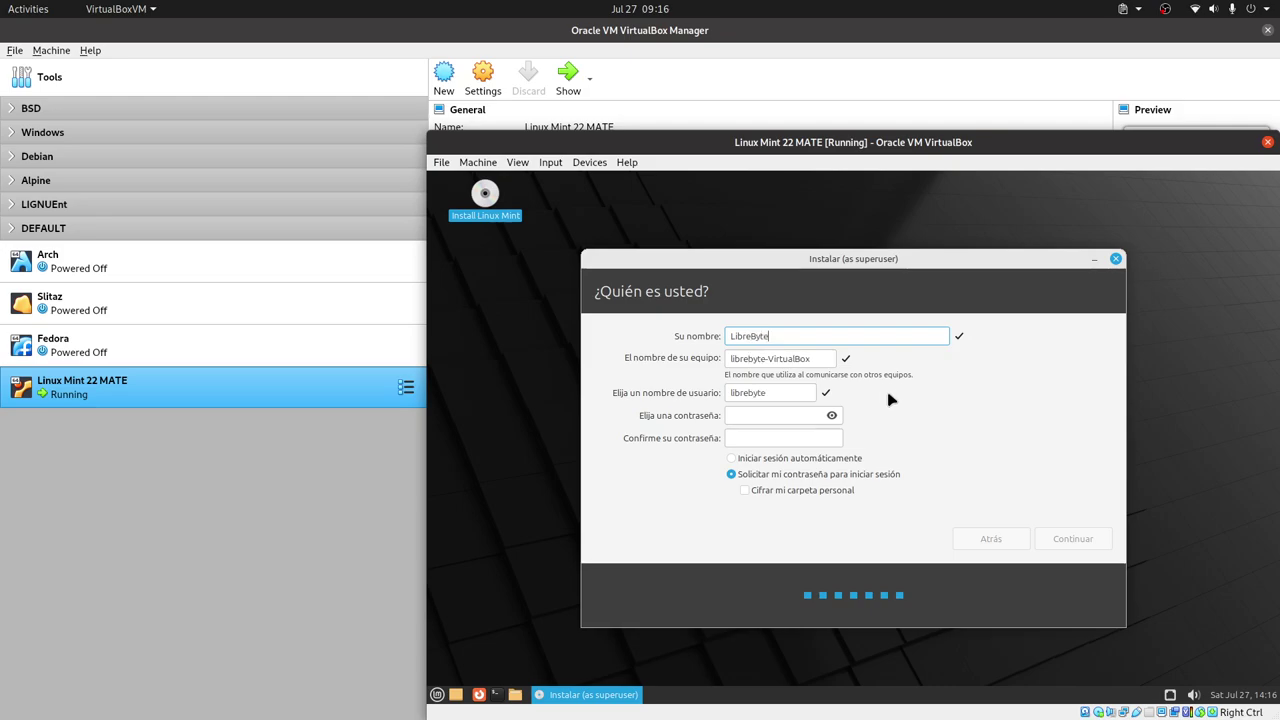
{"action": "double_click", "coordinate": [778, 360]}
{"action": "type", "text": "pc"}
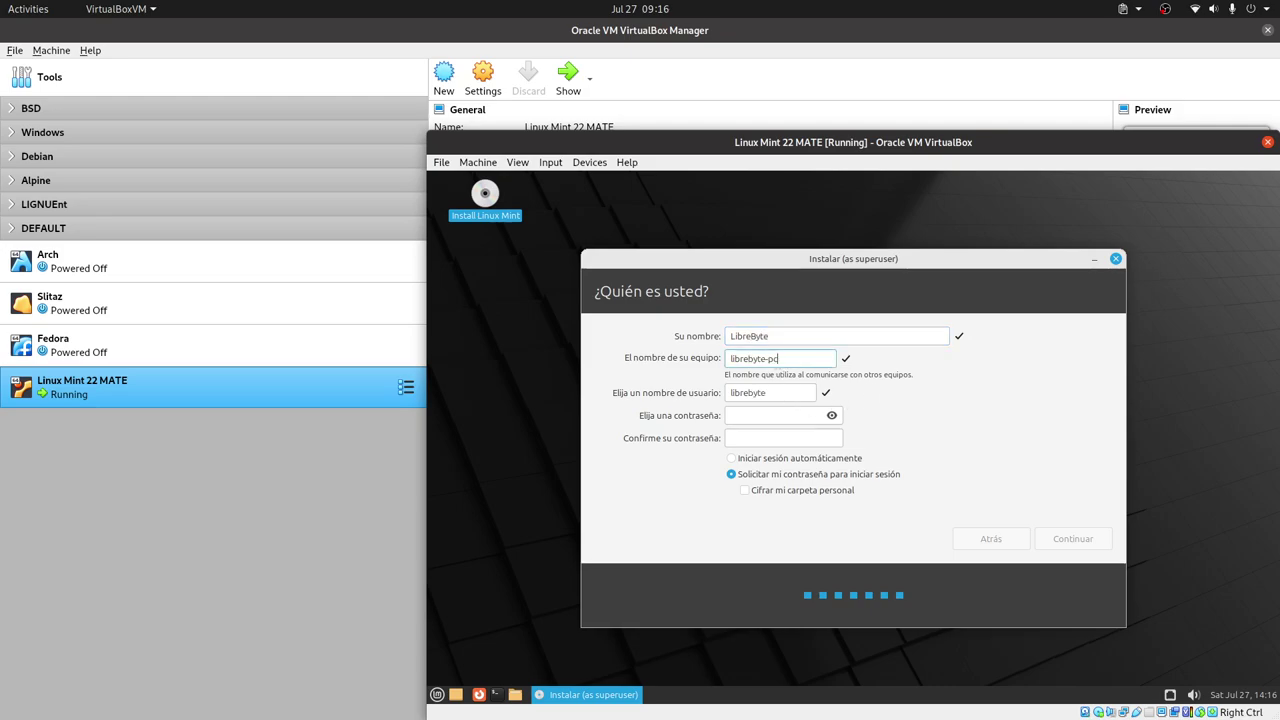
- Enter and confirm the account password, then continue the installation
{"action": "left_click", "coordinate": [762, 414]}
{"action": "type", "text": "abc"}
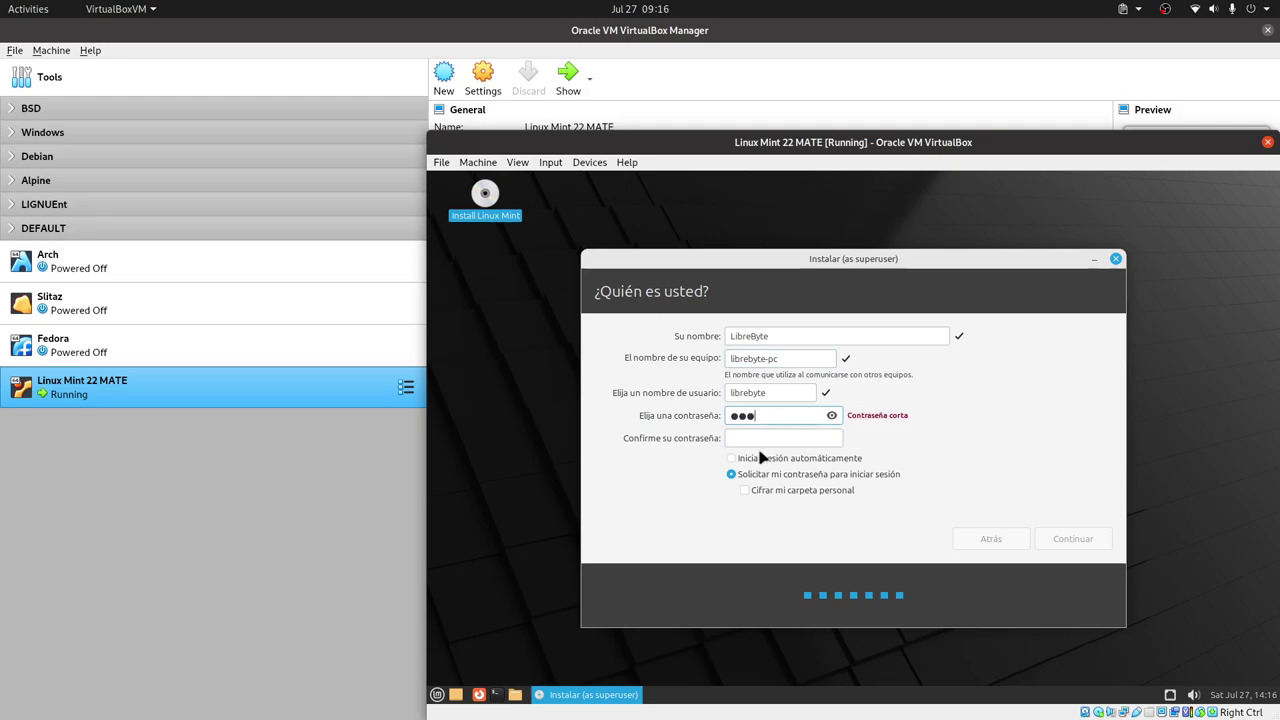
{"action": "left_click", "coordinate": [757, 438]}
{"action": "type", "text": "abc"}
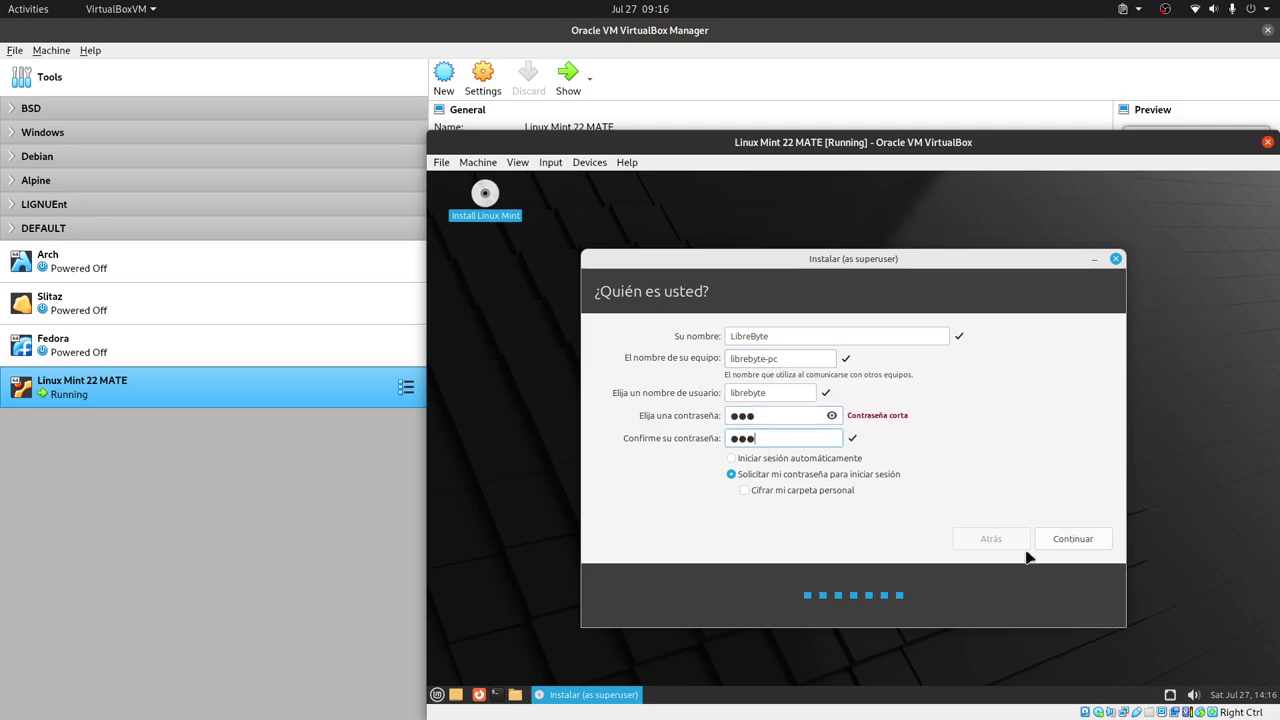
{"action": "left_click", "coordinate": [1076, 542]}
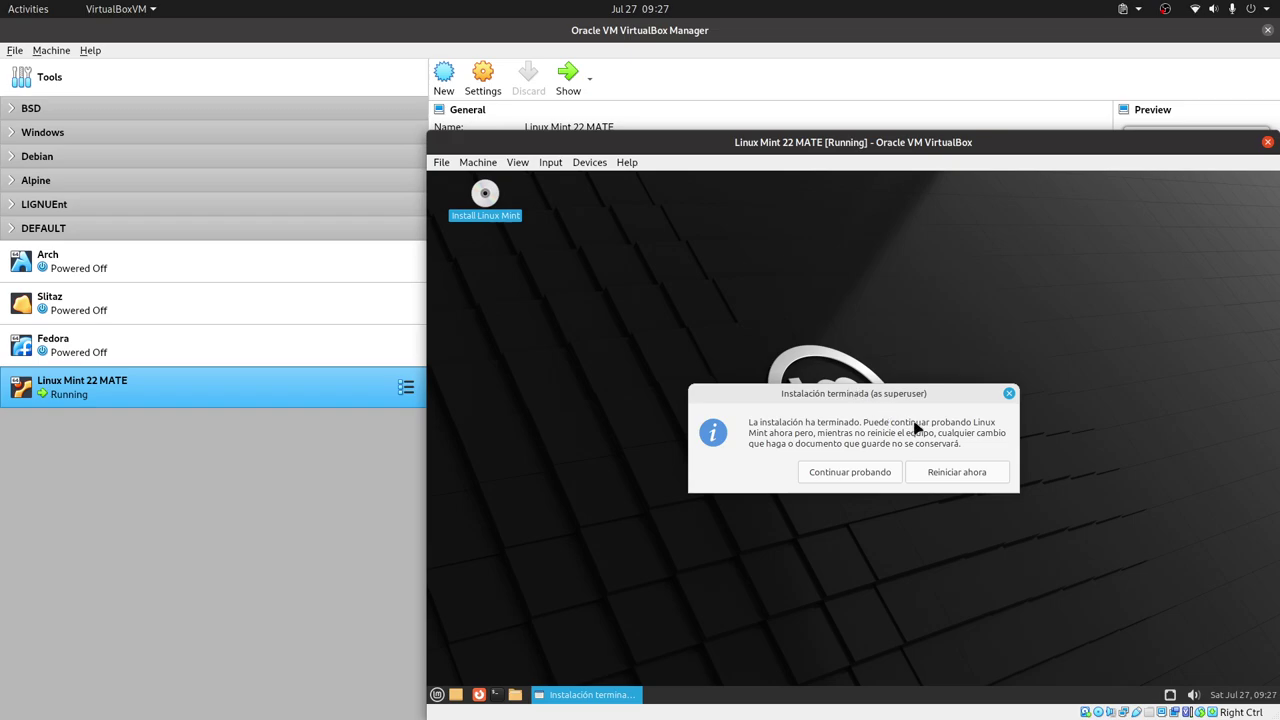
- Restart into the installed Linux Mint, confirming media removal at the prompt
{"action": "left_click", "coordinate": [940, 473]}
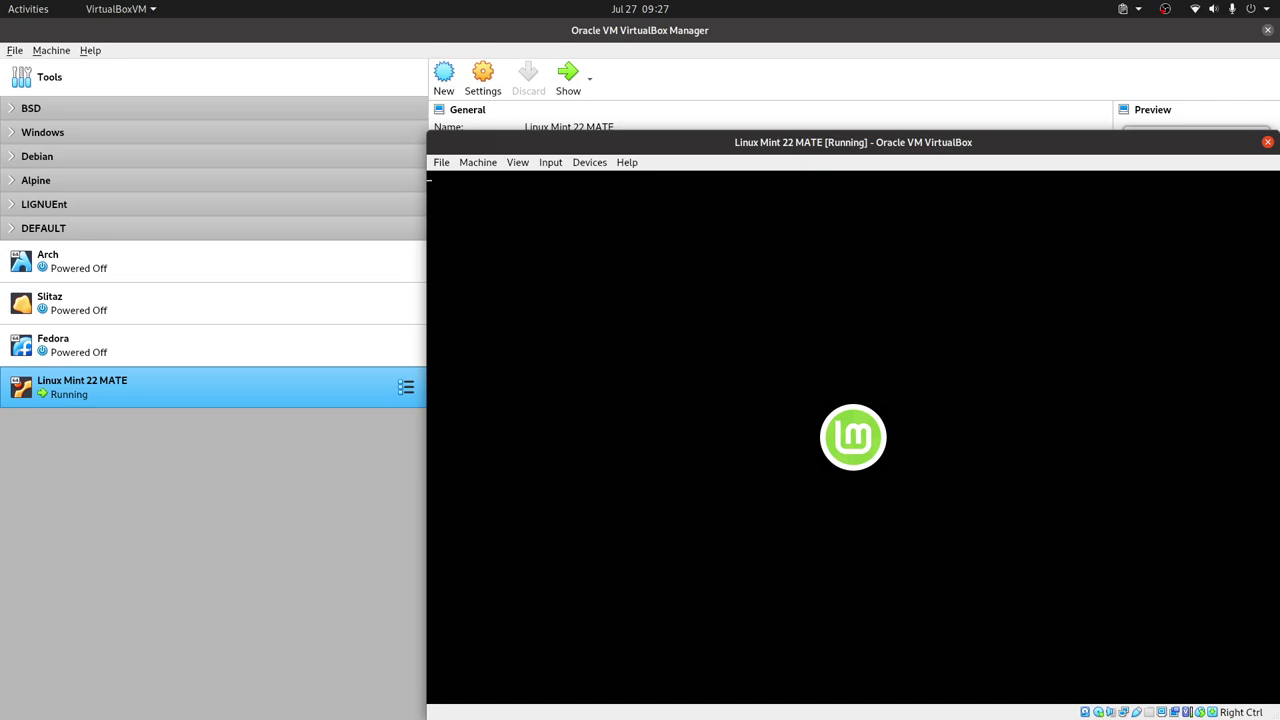
{"action": "key", "text": "Return"}
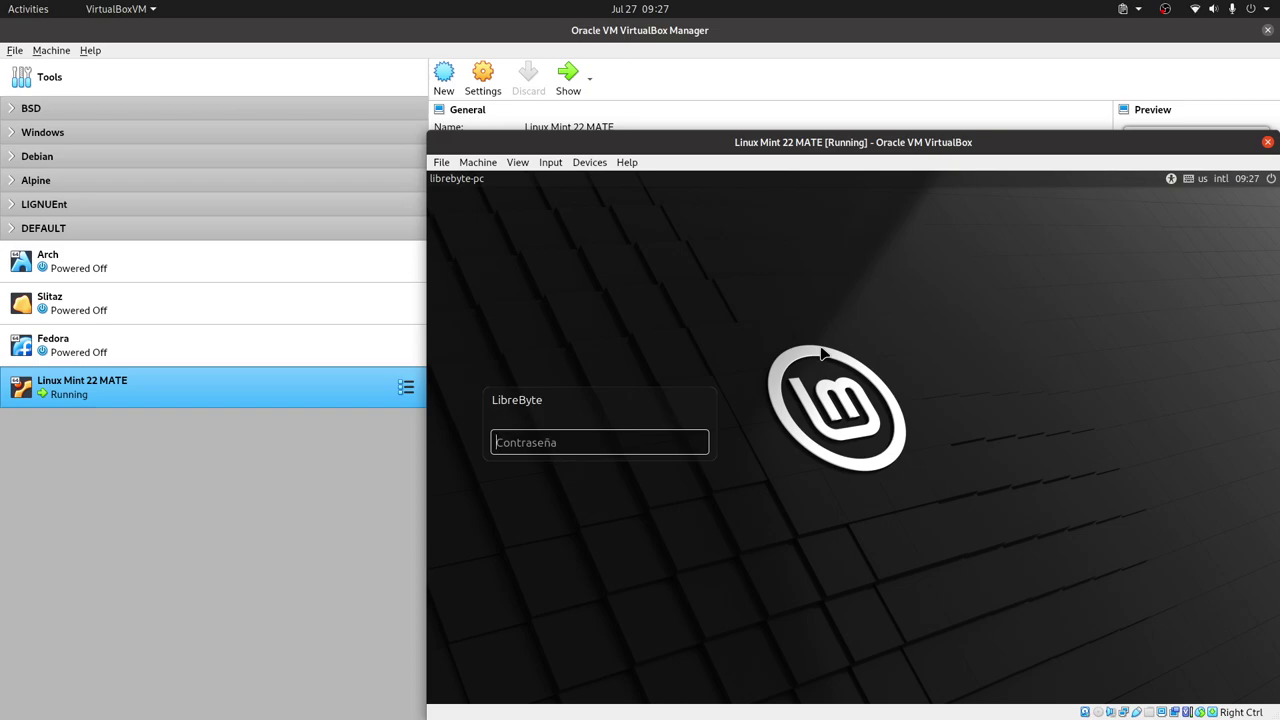
- Enter the account password at the Mint login screen and sign in to the desktop
{"action": "type", "text": "•••"}
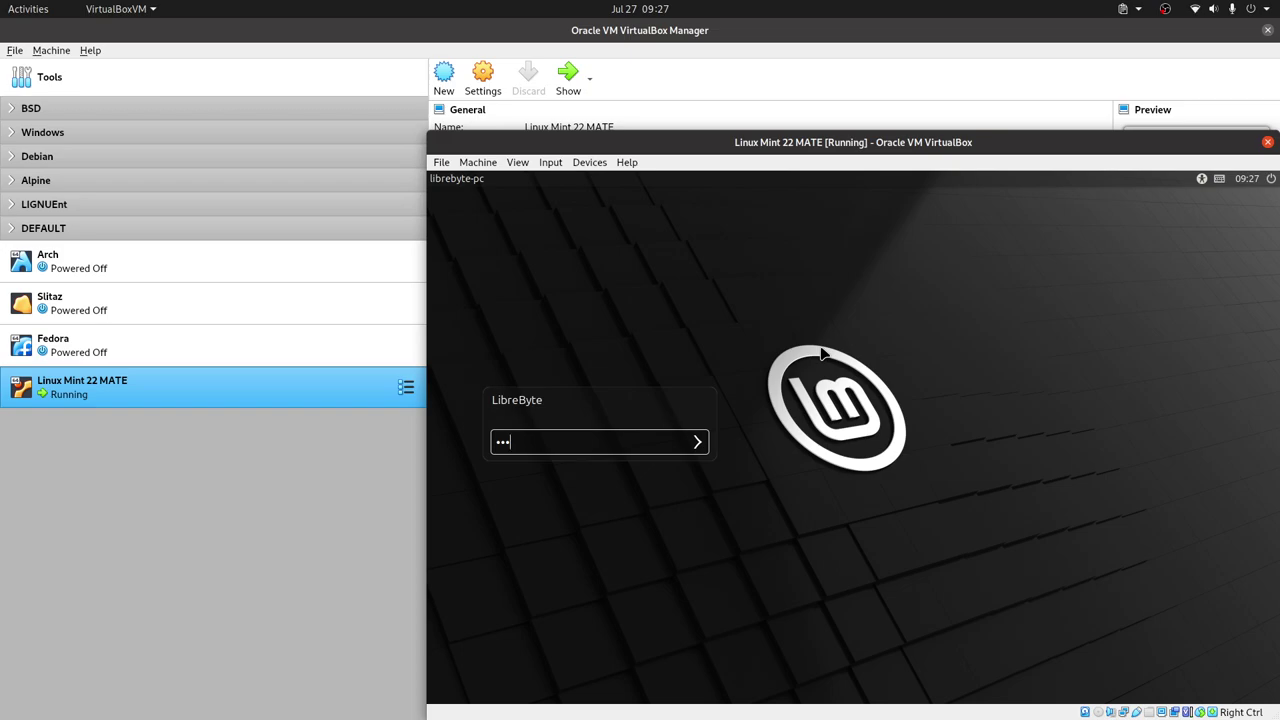
{"action": "left_click", "coordinate": [699, 443]}
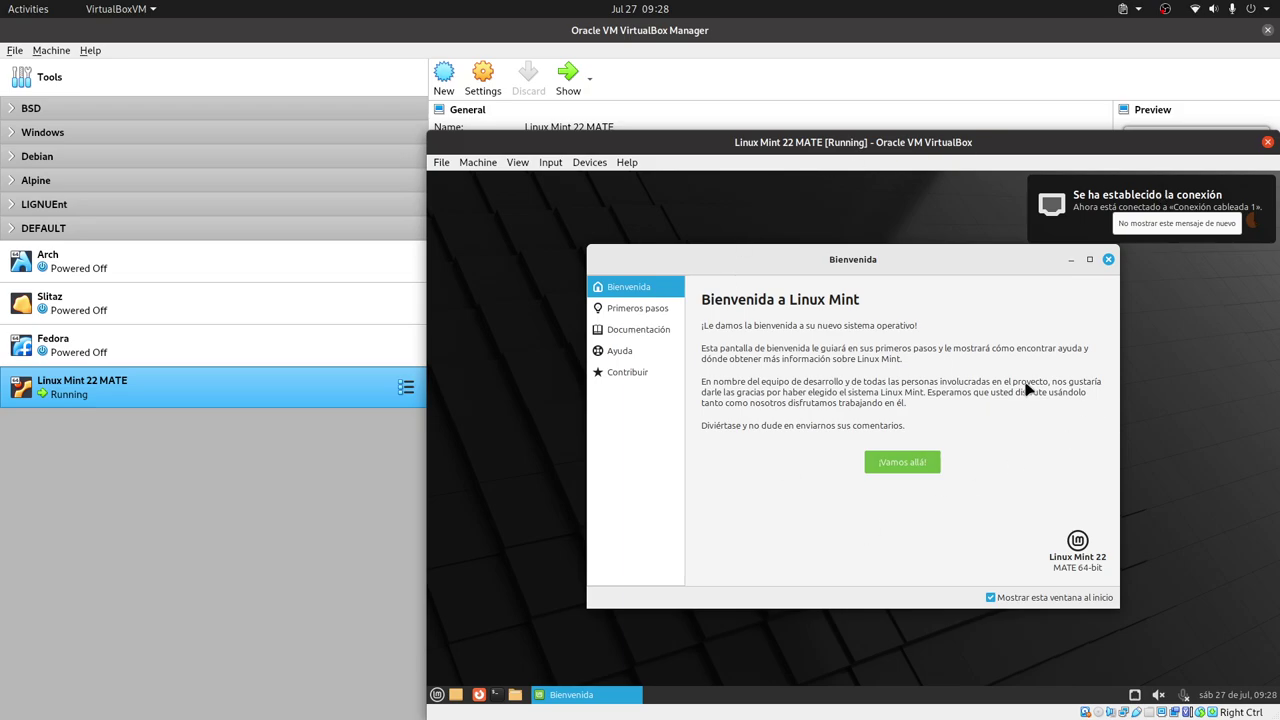
- Go to the welcome window's Primeros pasos page and scroll through its first-steps list
{"action": "left_click", "coordinate": [928, 466]}
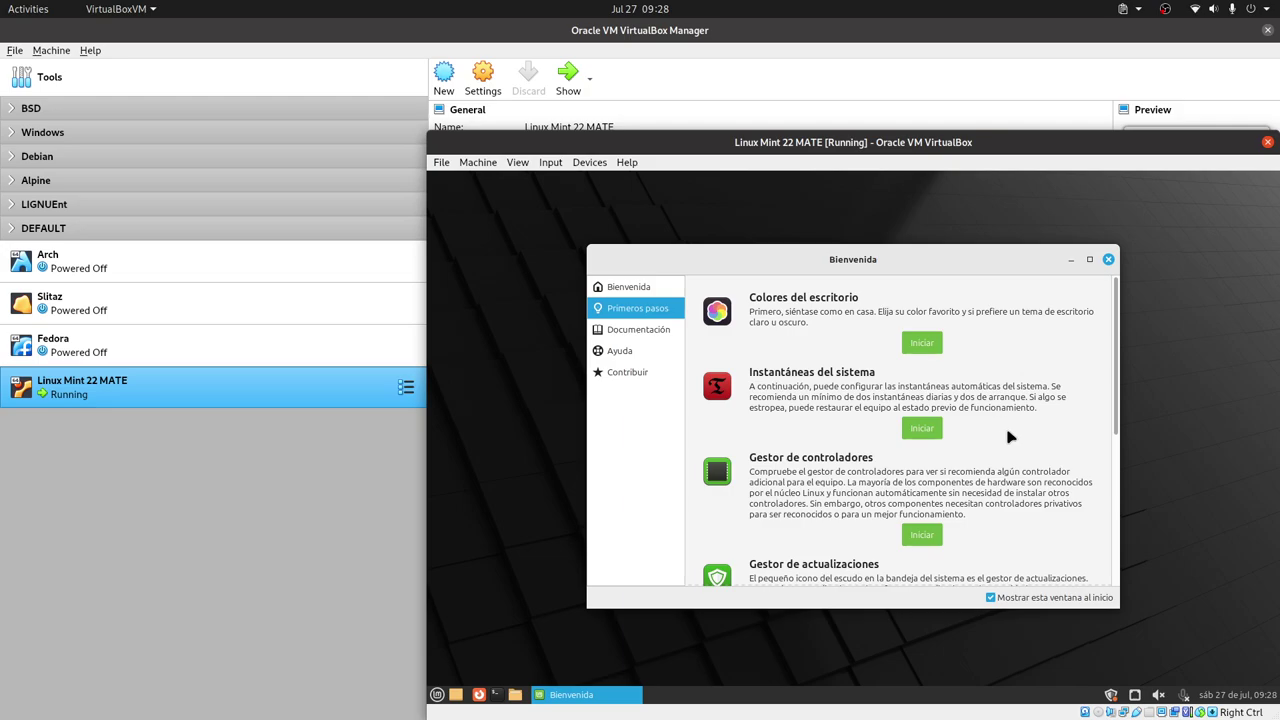
{"action": "scroll", "coordinate": [1012, 438], "scroll_direction": "down", "scroll_amount": 3}
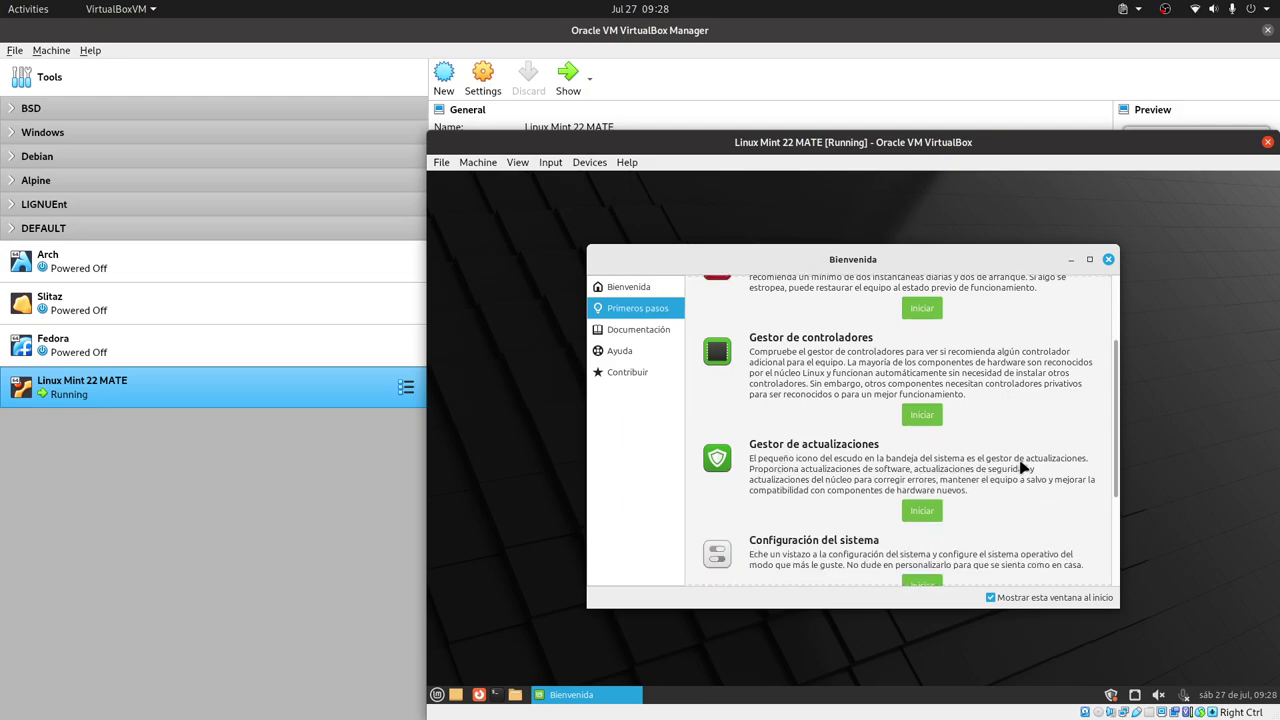
{"action": "scroll", "coordinate": [1022, 468], "scroll_direction": "down", "scroll_amount": 2}
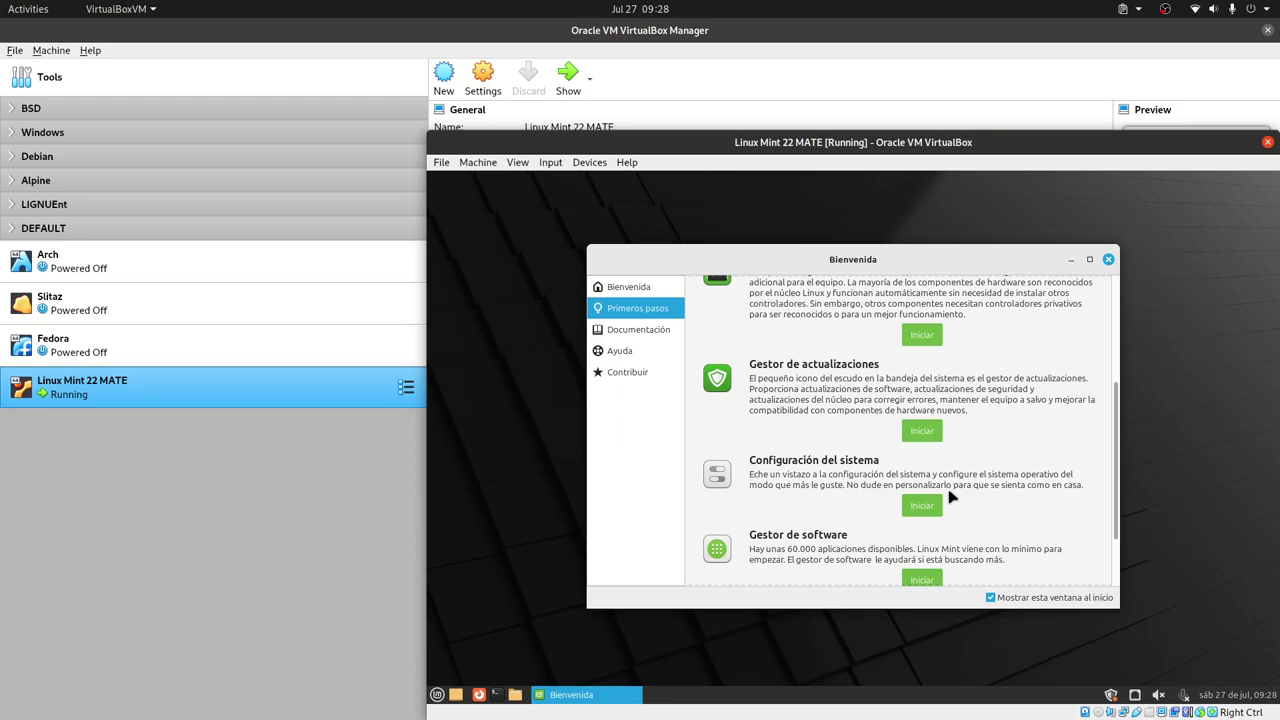
{"action": "scroll", "coordinate": [928, 473], "scroll_direction": "down", "scroll_amount": 2}
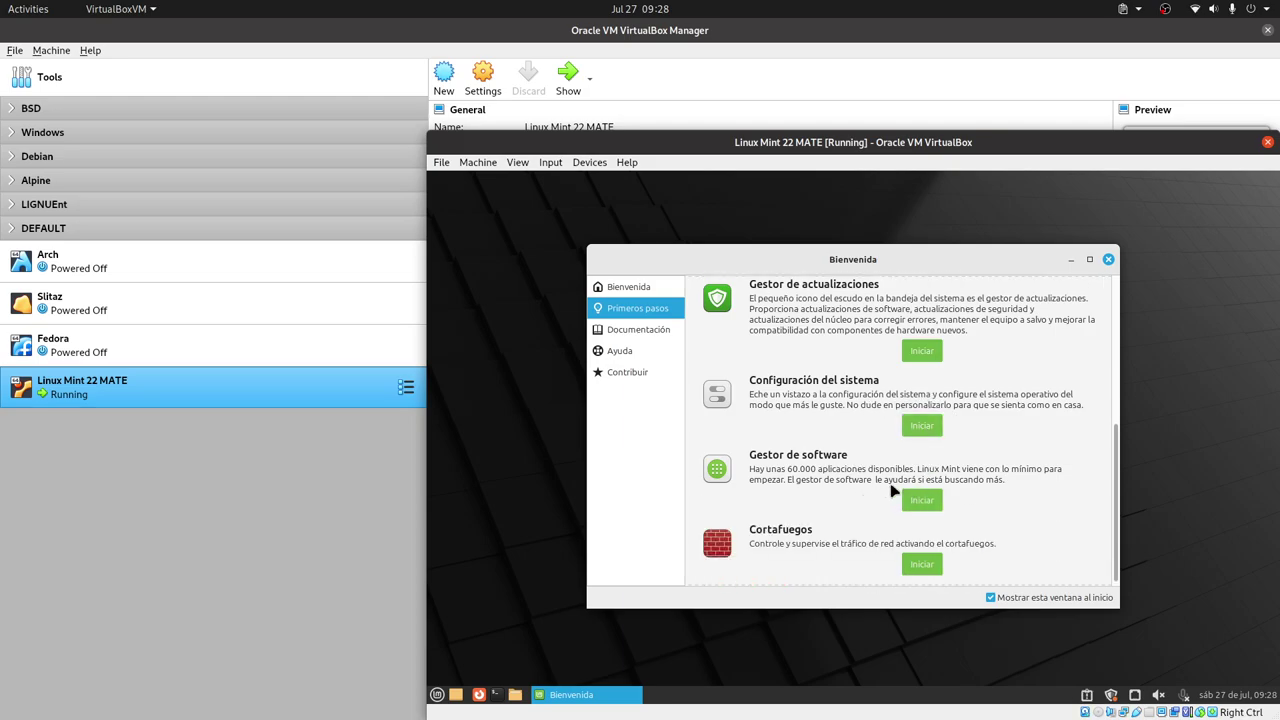
{"action": "scroll", "coordinate": [948, 491], "scroll_direction": "down", "scroll_amount": 1}
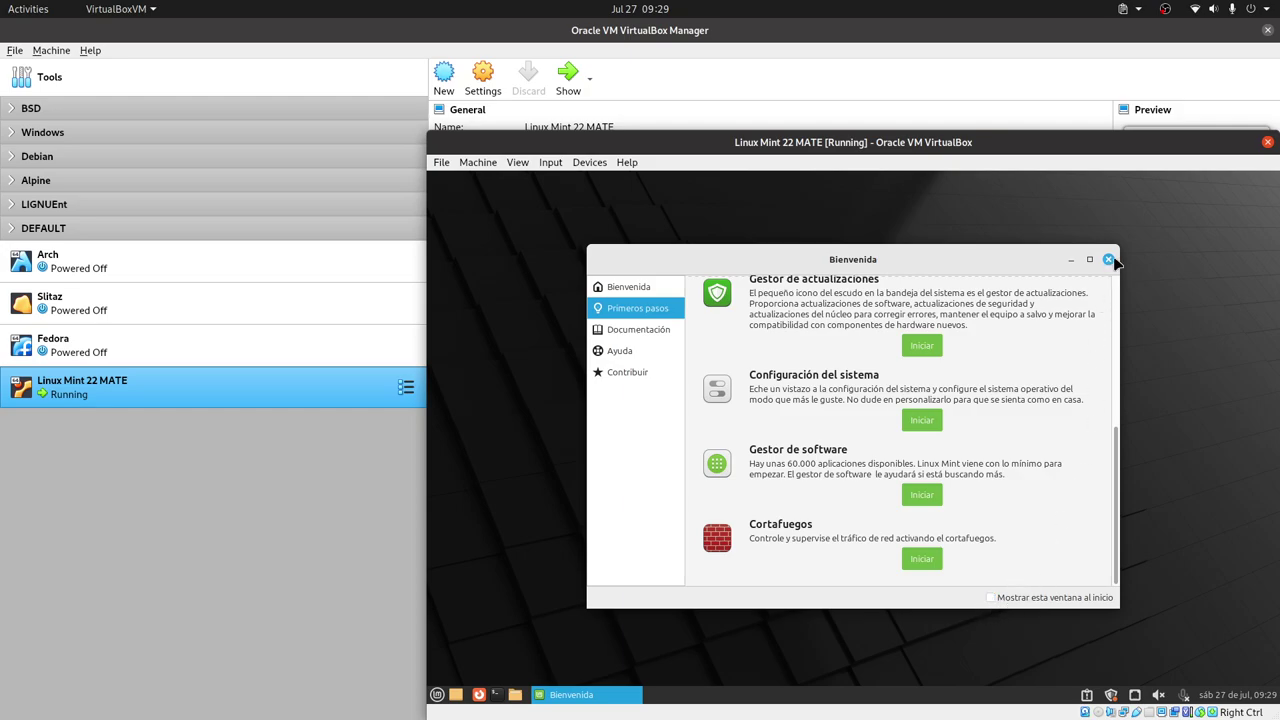
- Close the welcome window, open a terminal at the upper right, and launch Pantallas
{"action": "left_click", "coordinate": [1108, 259]}
{"action": "left_click", "coordinate": [437, 694]}
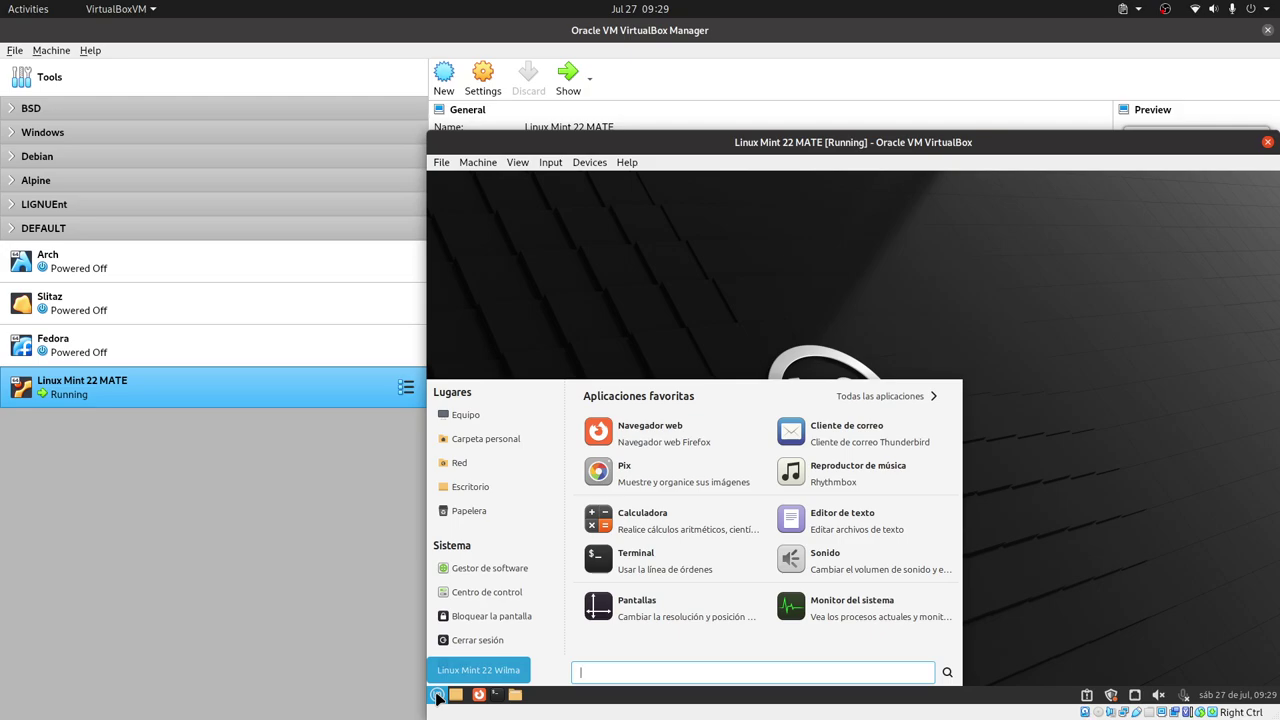
{"action": "left_click", "coordinate": [661, 566]}
{"action": "left_click_drag", "start_coordinate": [940, 287], "coordinate": [1151, 189]}
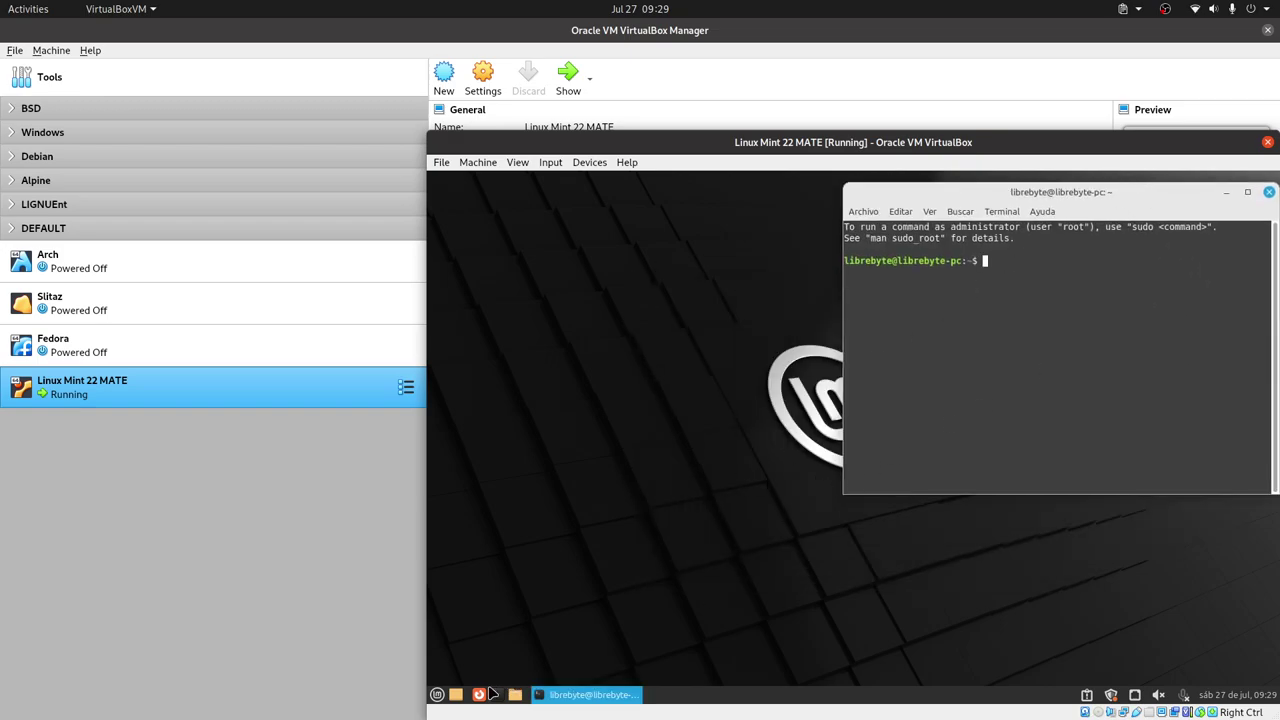
{"action": "left_click", "coordinate": [437, 695]}
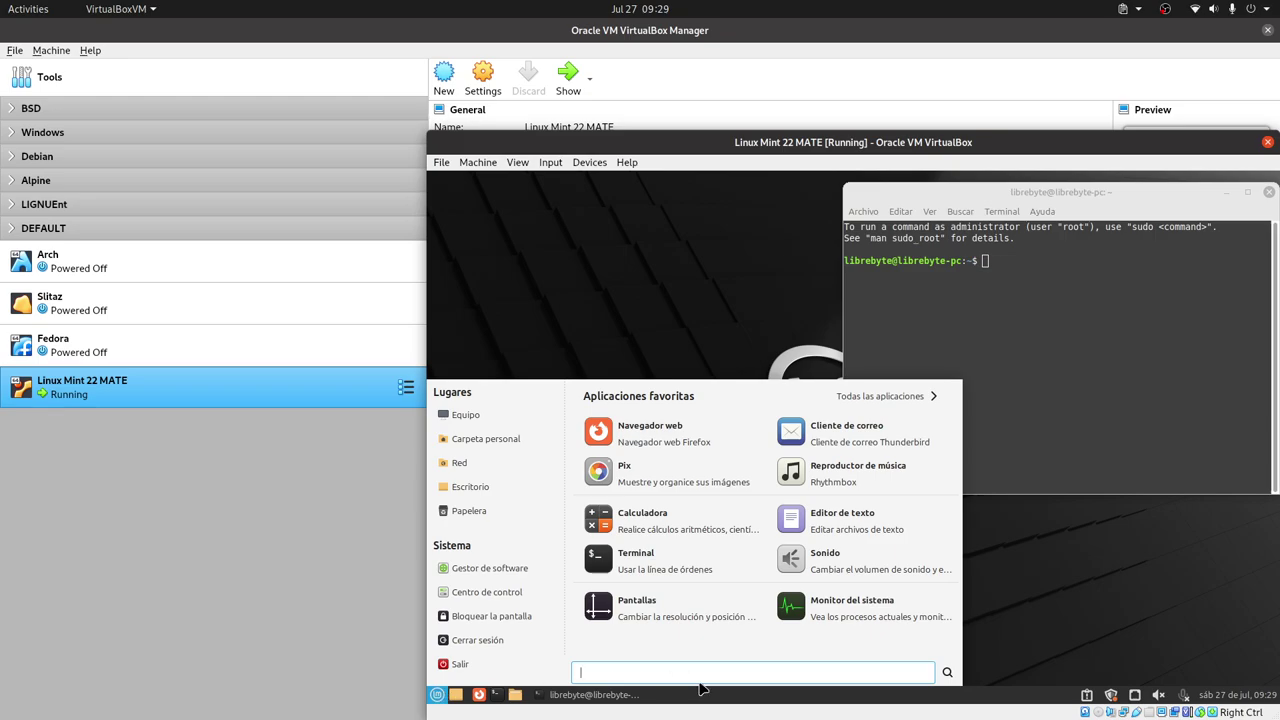
{"action": "left_click", "coordinate": [648, 610]}
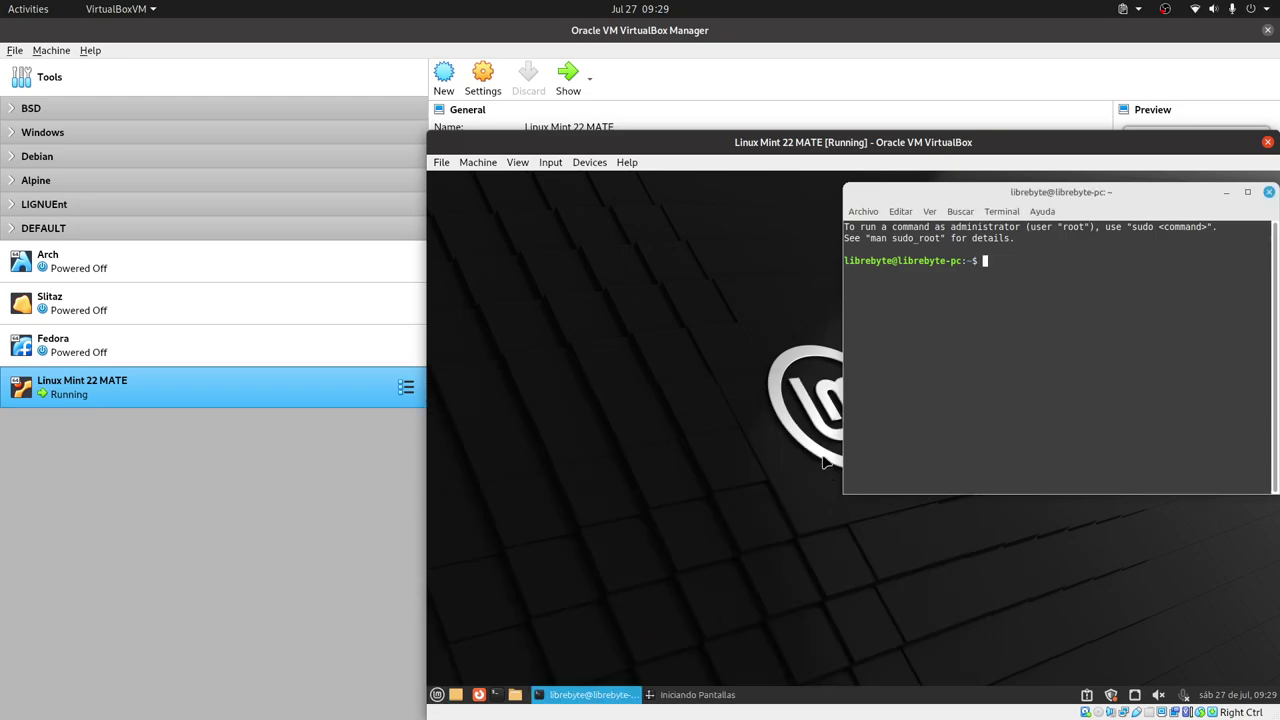
- Apply and keep a 1920 x 1080 guest resolution, then close the monitor preferences
{"action": "left_click", "coordinate": [1106, 370]}
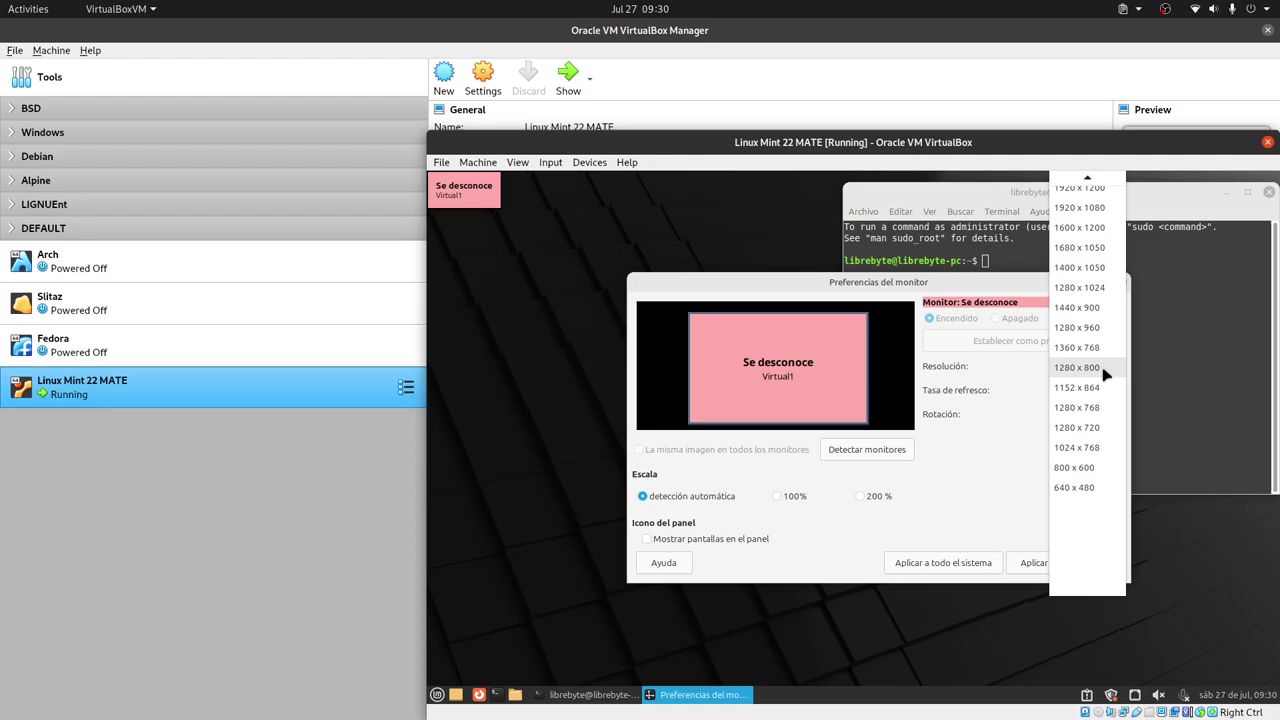
{"action": "left_click", "coordinate": [808, 293]}
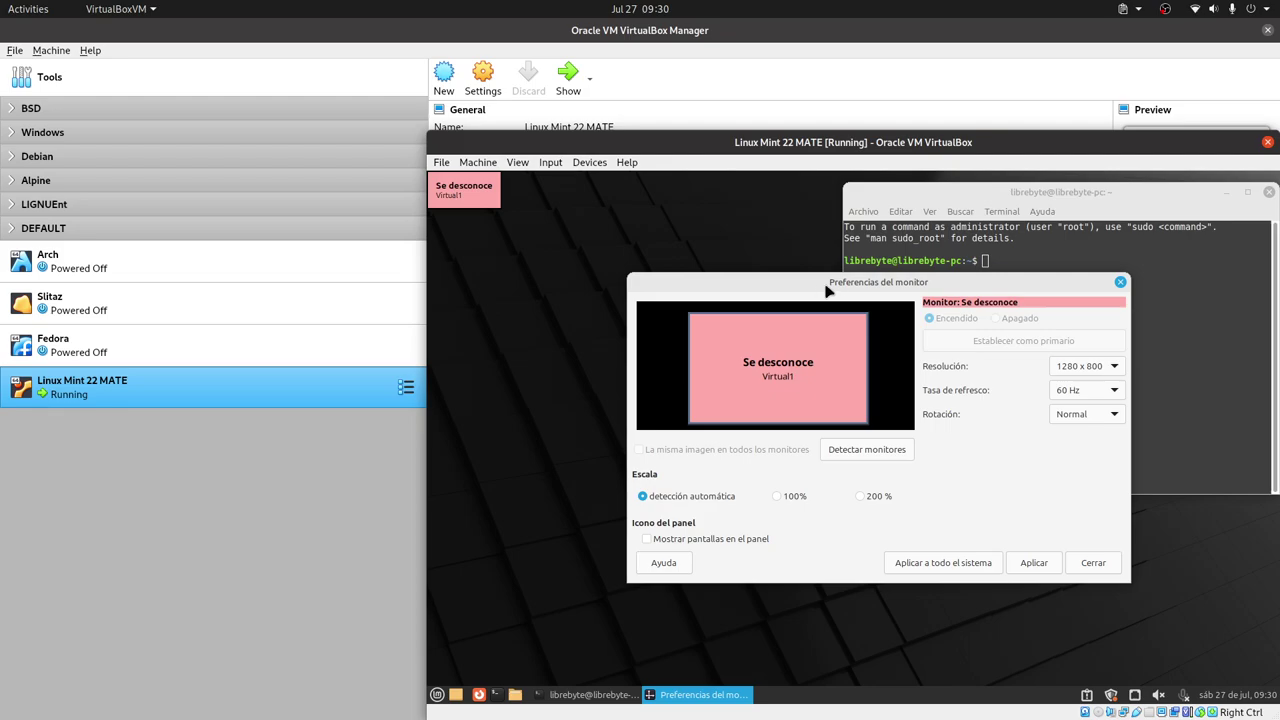
{"action": "left_click", "coordinate": [1092, 366]}
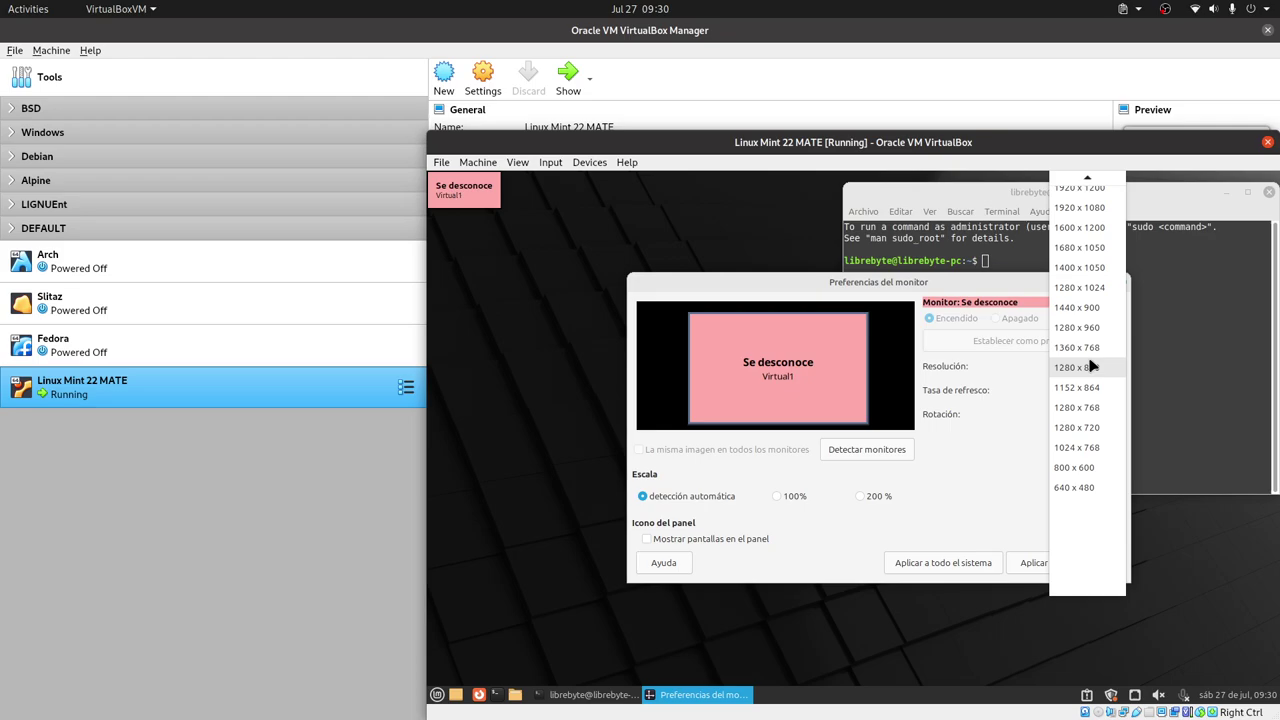
{"action": "scroll", "coordinate": [1092, 366], "scroll_direction": "up", "scroll_amount": 1}
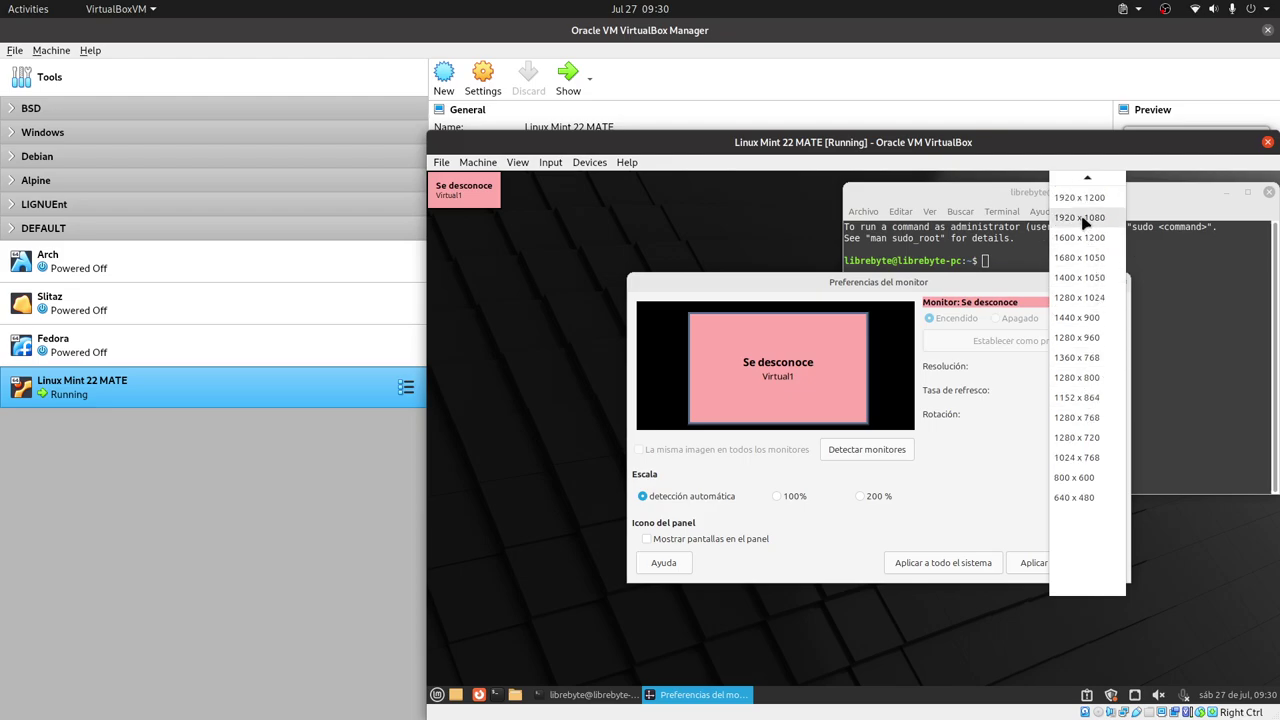
{"action": "left_click", "coordinate": [1082, 218]}
{"action": "left_click", "coordinate": [1045, 567]}
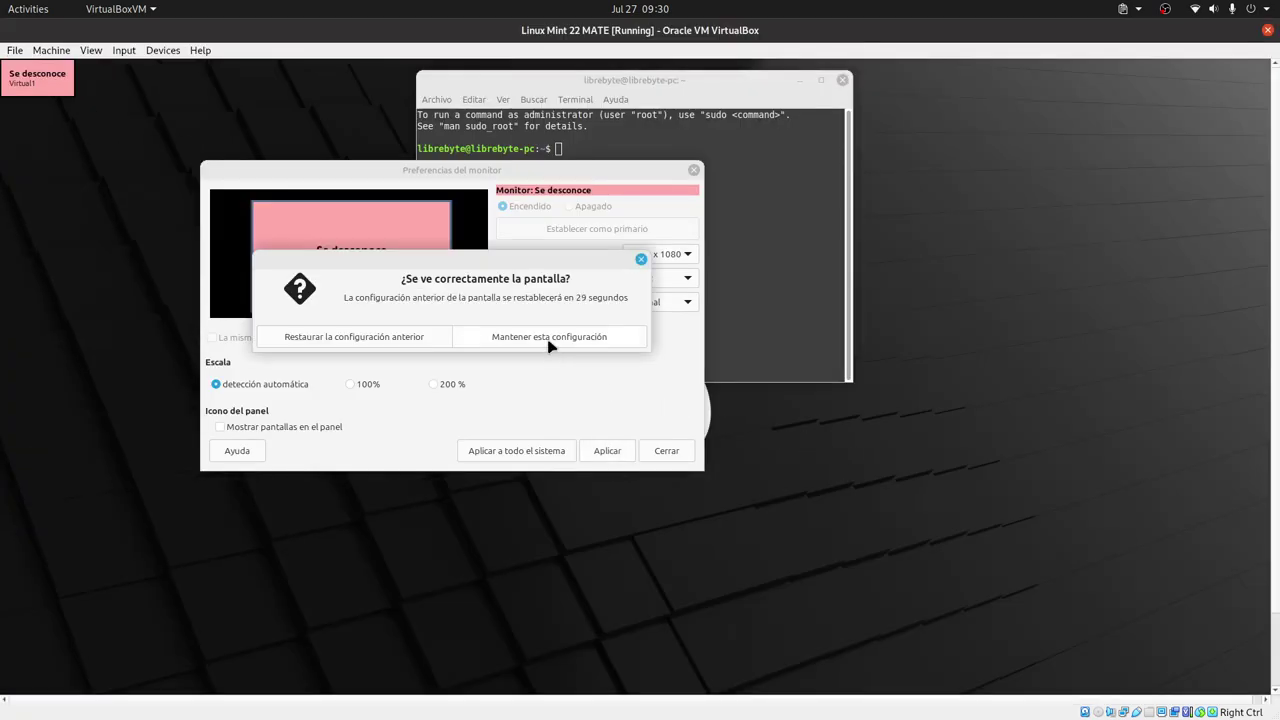
{"action": "left_click", "coordinate": [576, 340]}
{"action": "left_click", "coordinate": [608, 451]}
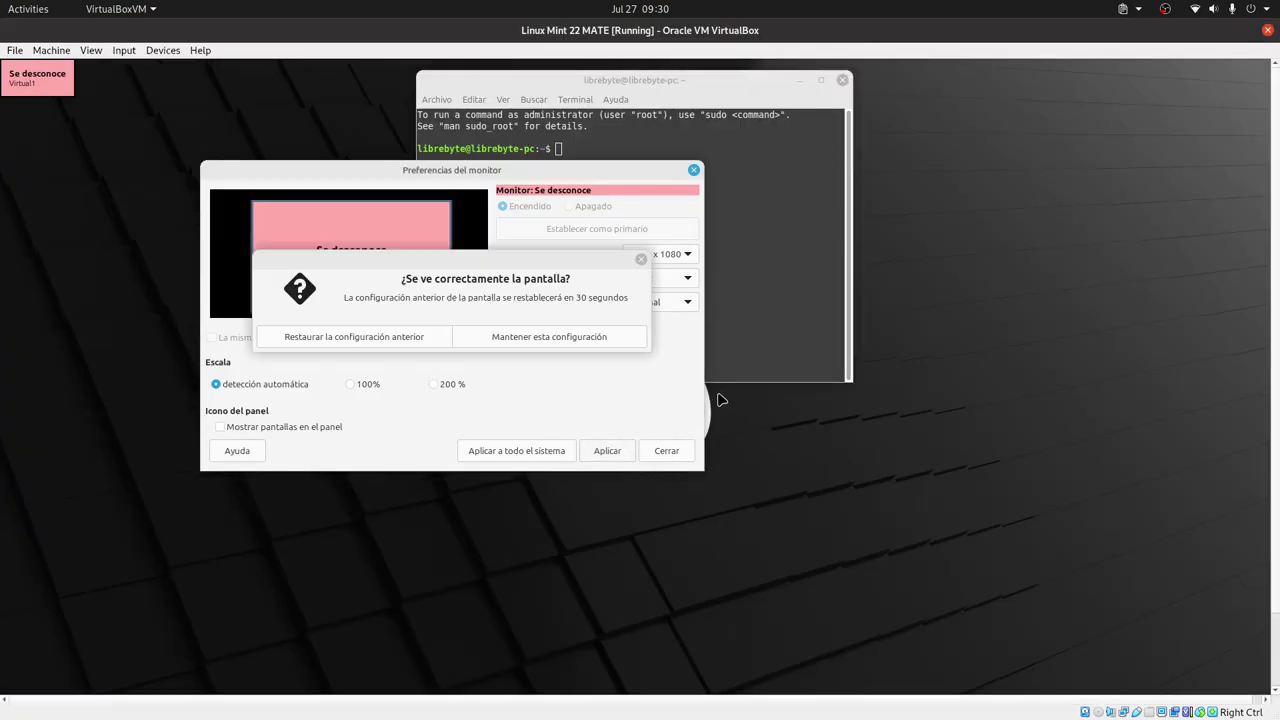
{"action": "left_click", "coordinate": [555, 342]}
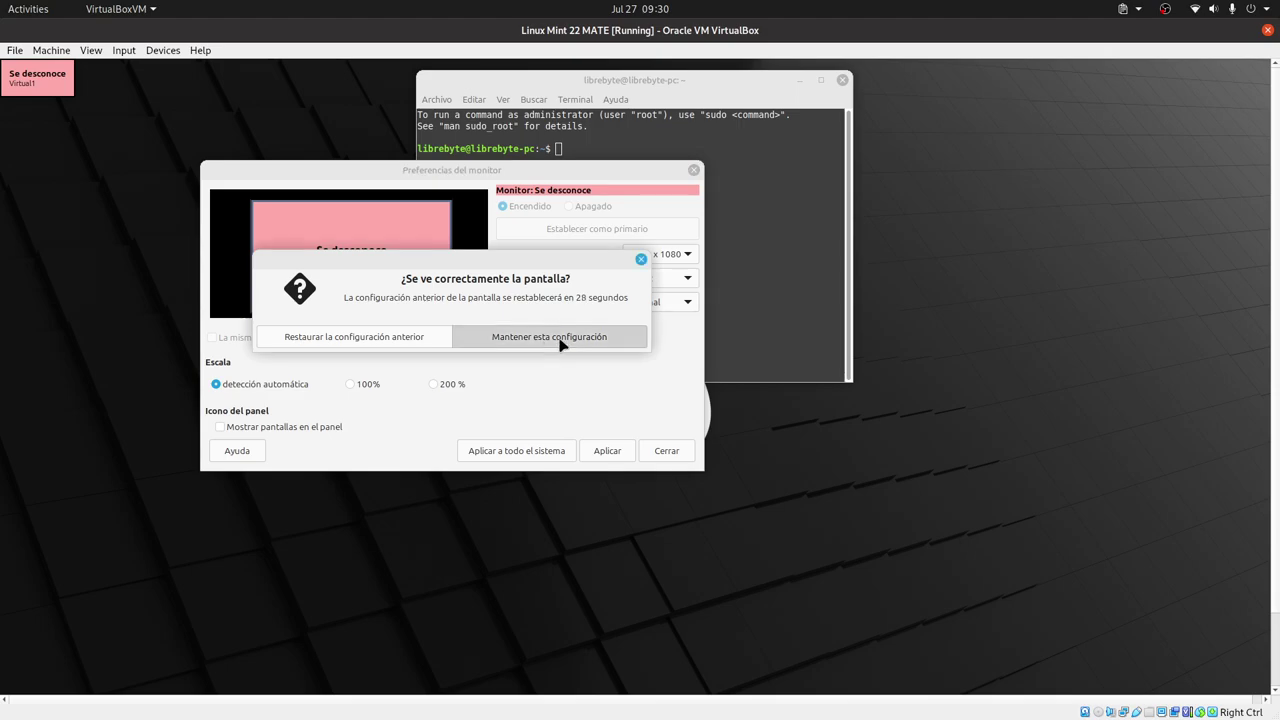
{"action": "left_click", "coordinate": [684, 456]}
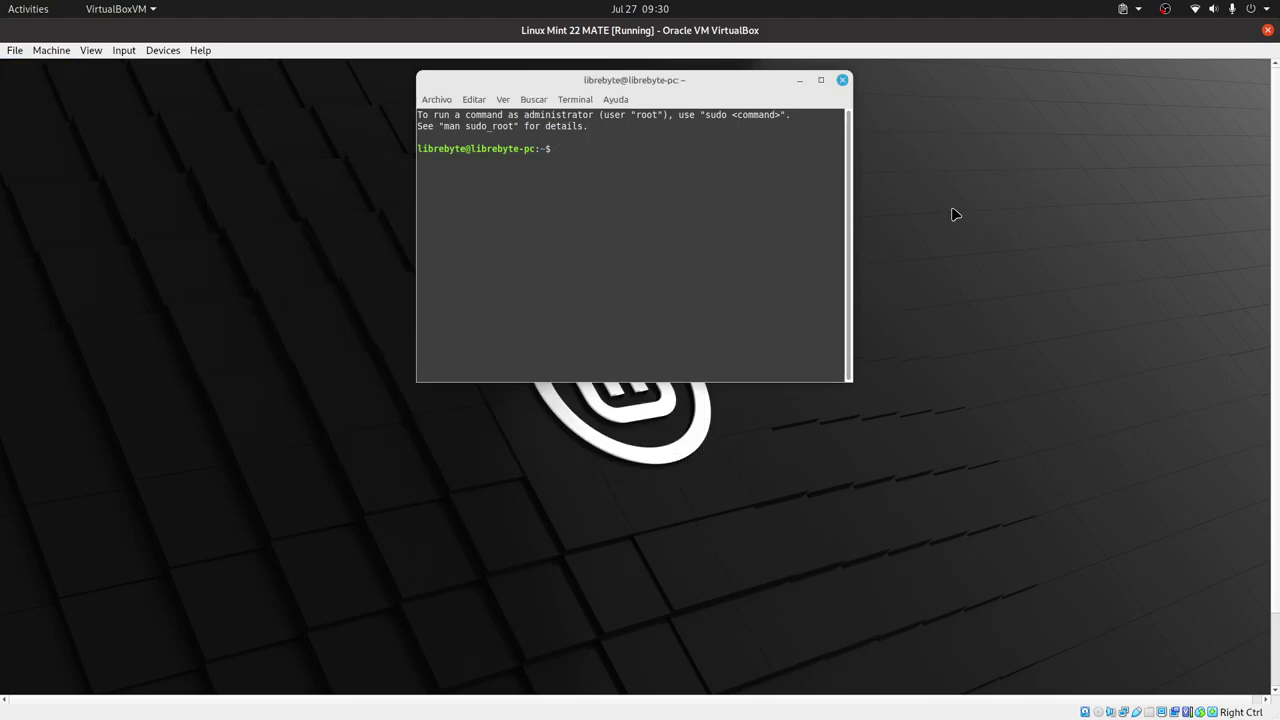
- Switch the VM to full-screen, move the terminal top-right, run top, and adjust its height
{"action": "key", "text": "Control_R+f"}
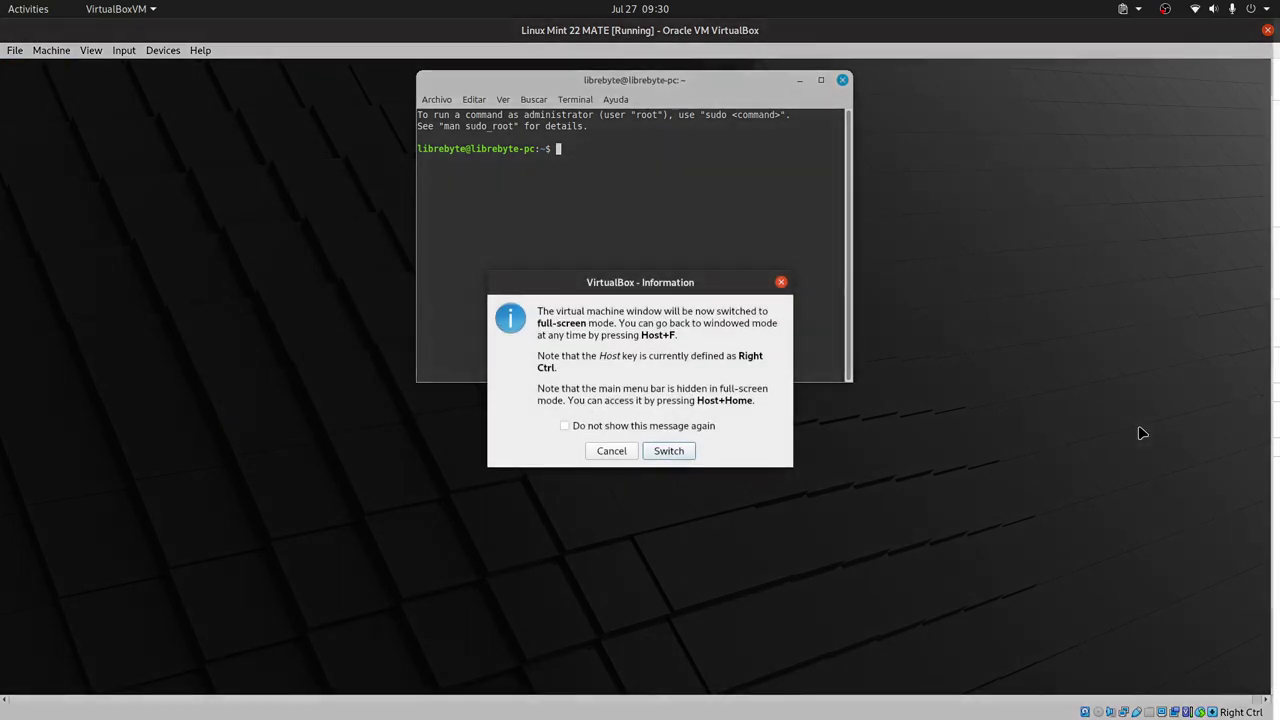
{"action": "left_click", "coordinate": [678, 455]}
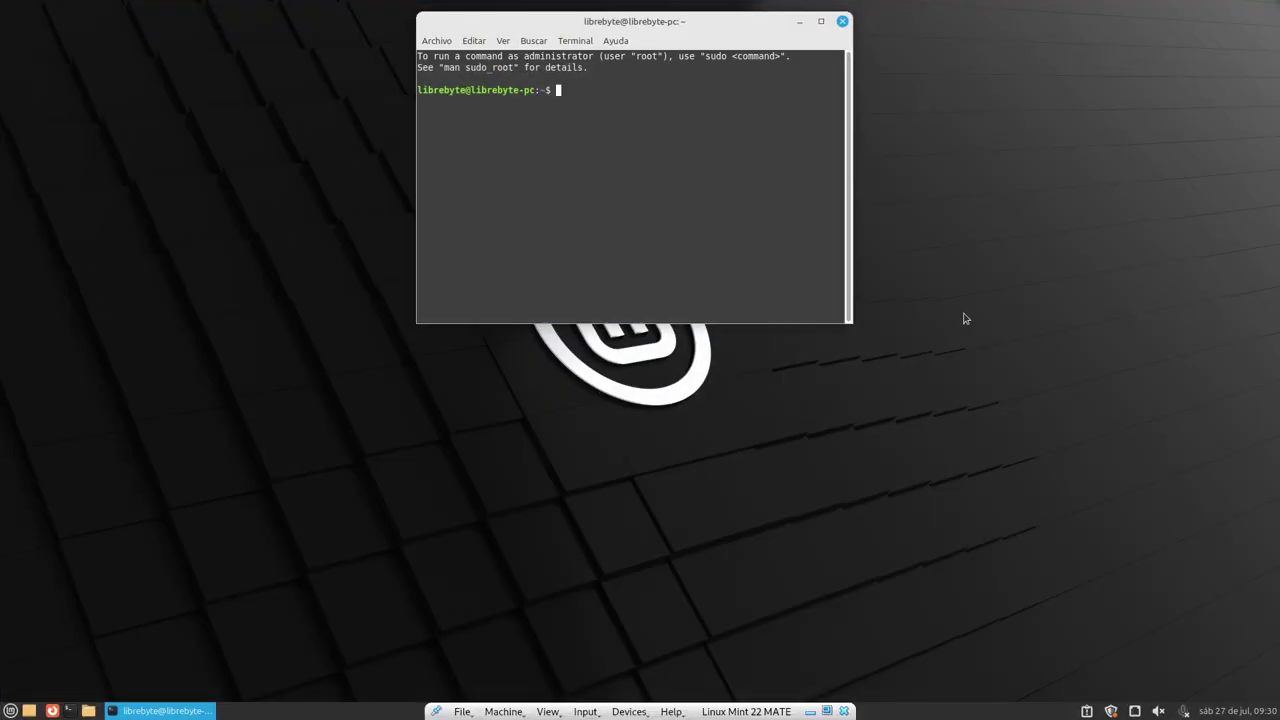
{"action": "left_click_drag", "start_coordinate": [740, 23], "coordinate": [1155, 8]}
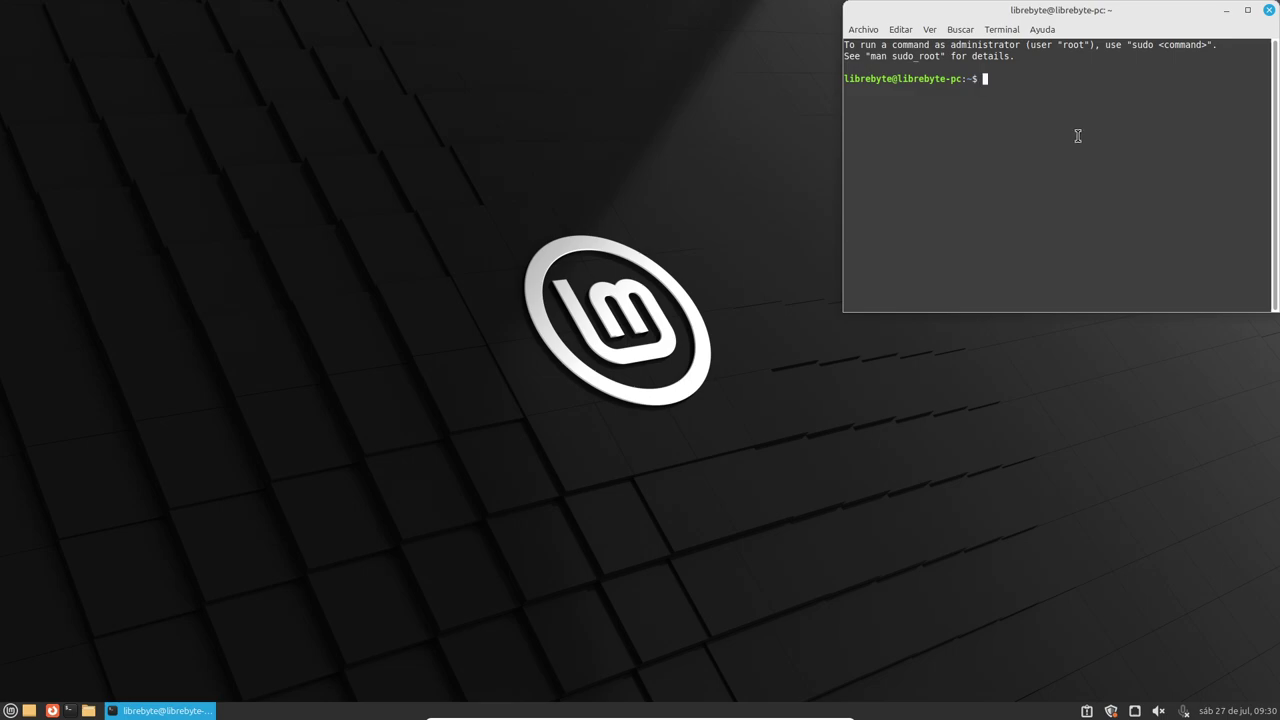
{"action": "key", "text": "Return"}
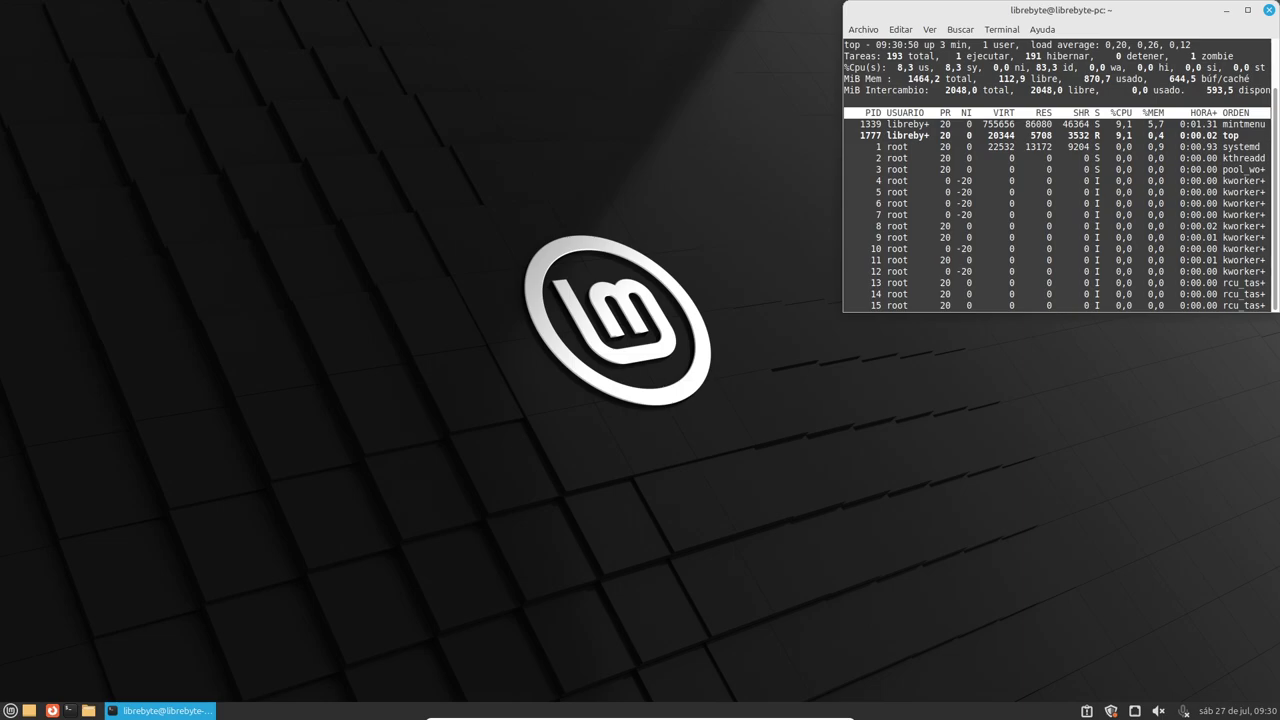
{"action": "left_click_drag", "start_coordinate": [1088, 312], "coordinate": [1094, 485]}
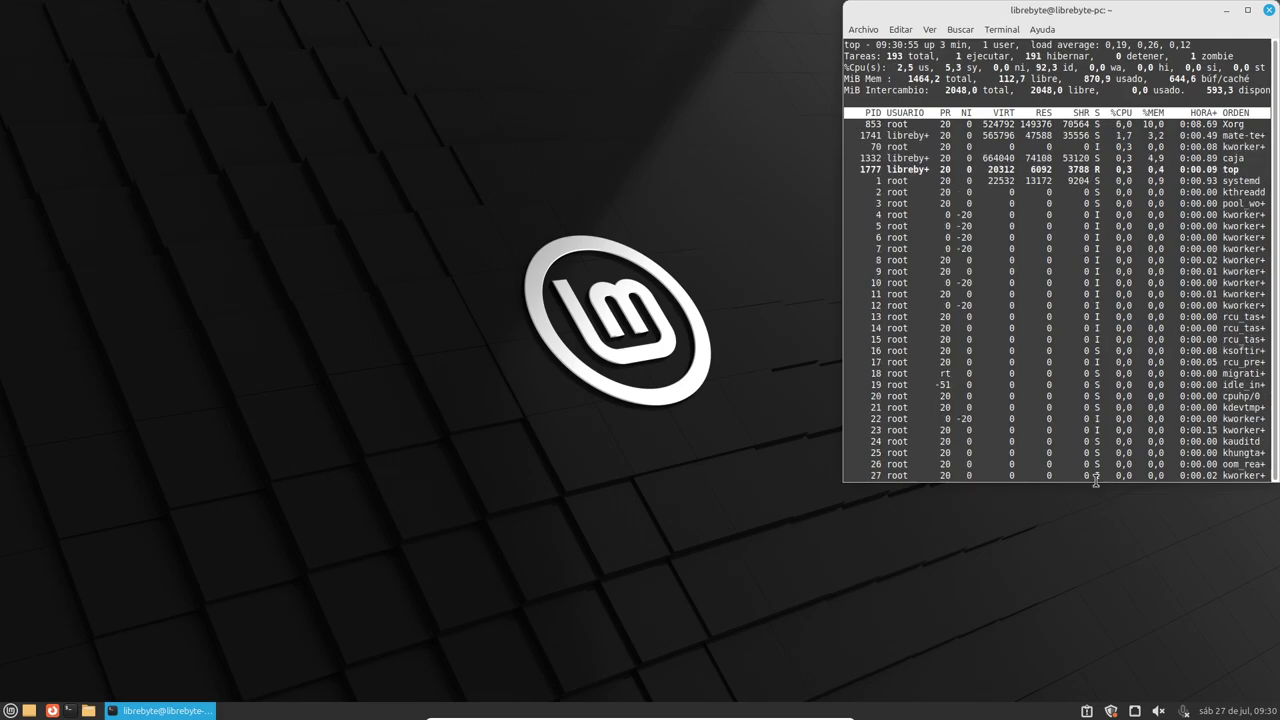
{"action": "left_click_drag", "start_coordinate": [1100, 481], "coordinate": [1107, 413]}
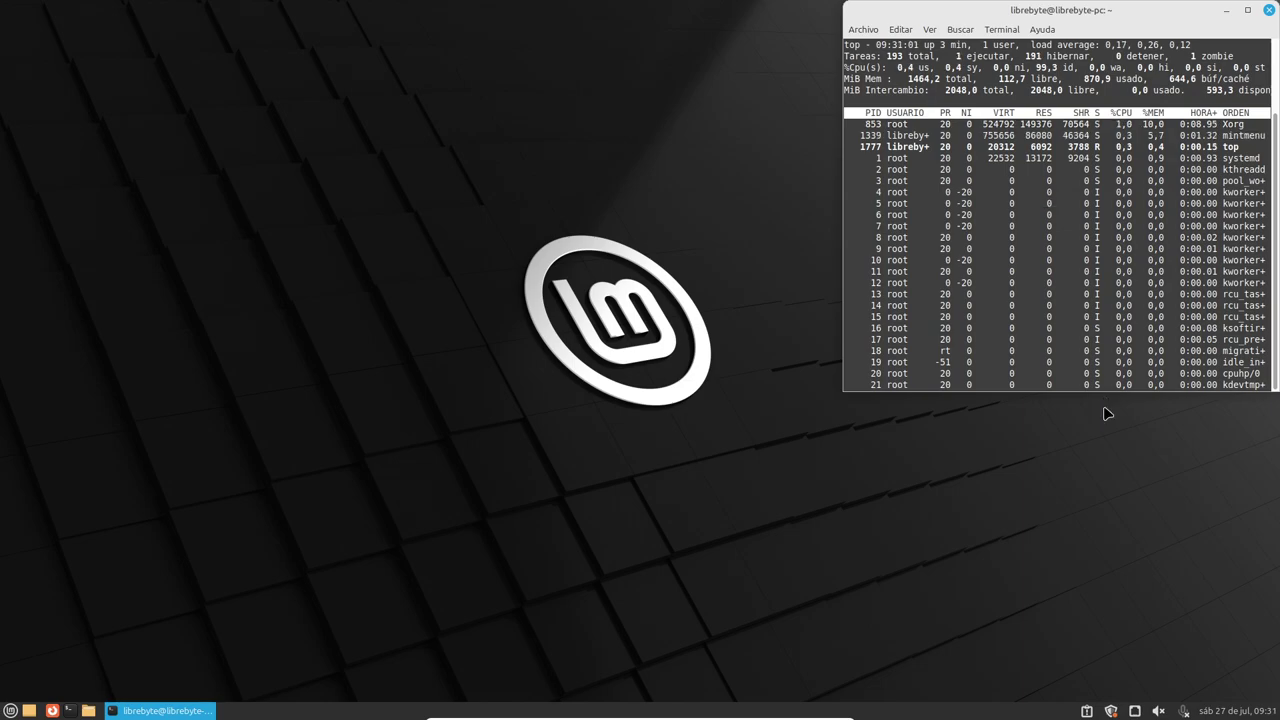
- Launch System Monitor at the bottom-right and widen the top terminal toward the left
{"action": "left_click", "coordinate": [14, 711]}
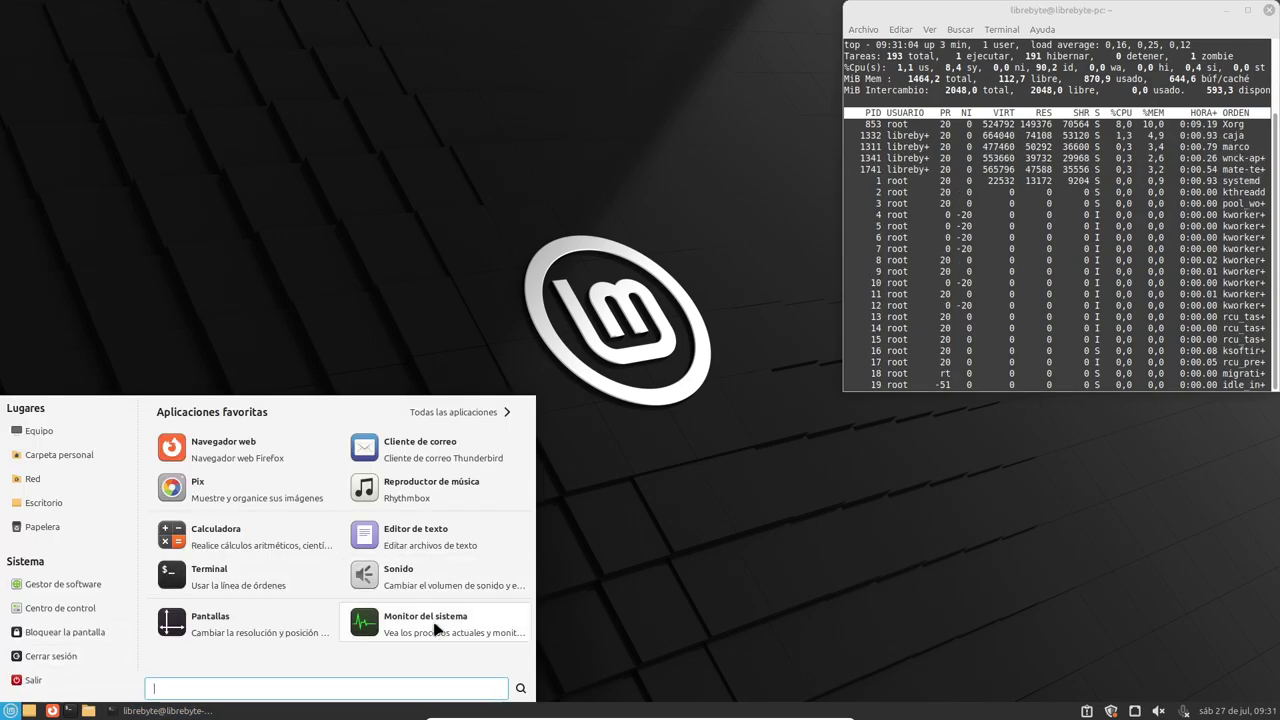
{"action": "left_click", "coordinate": [493, 629]}
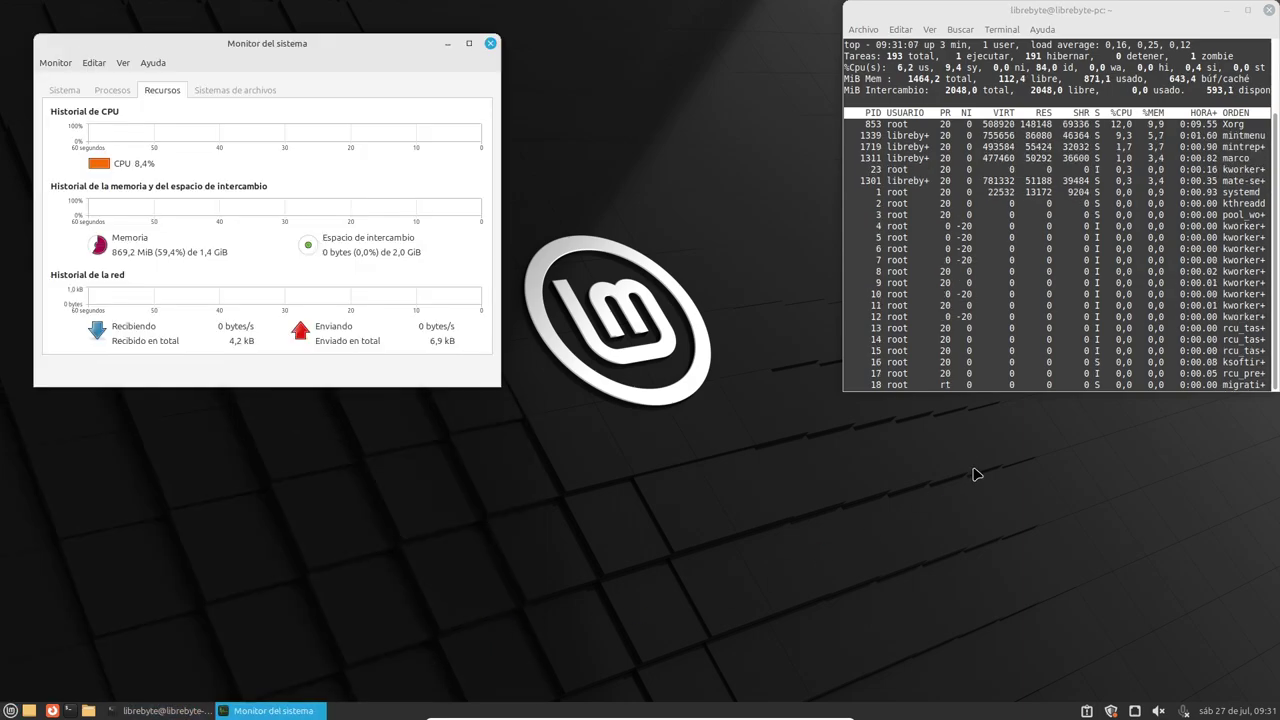
{"action": "left_click_drag", "start_coordinate": [336, 46], "coordinate": [1115, 357]}
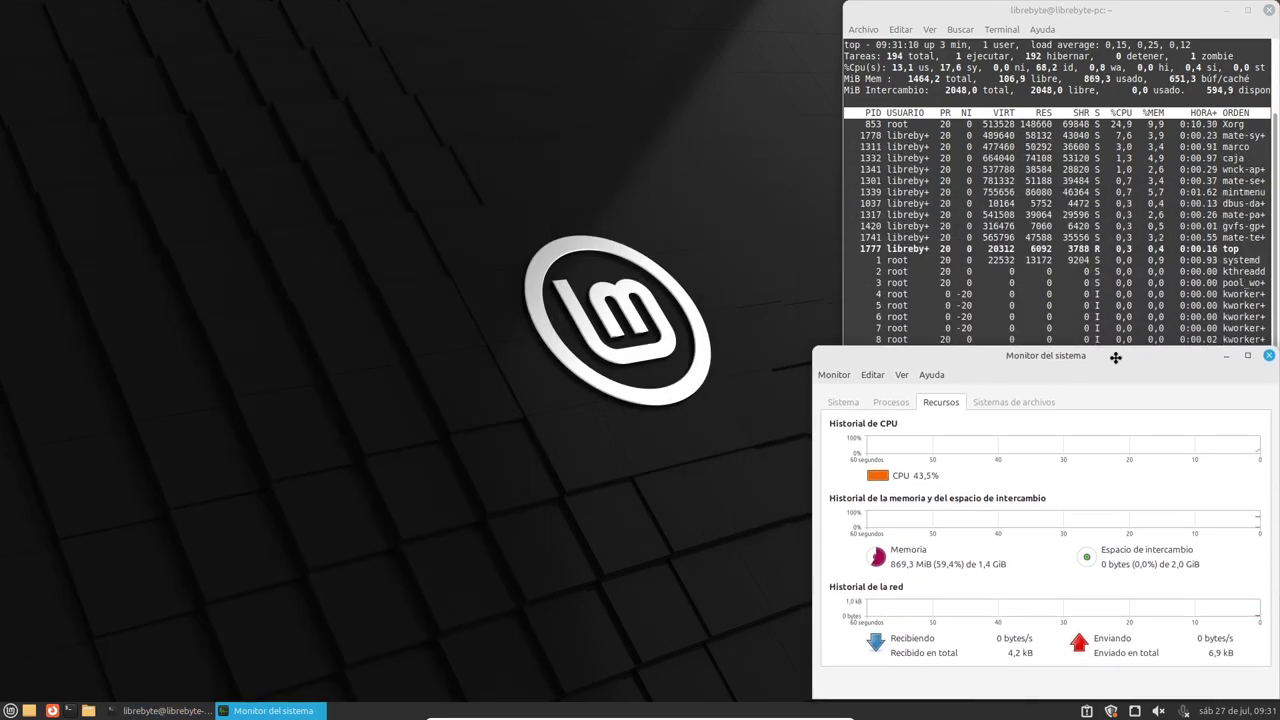
{"action": "left_click_drag", "start_coordinate": [814, 354], "coordinate": [822, 357]}
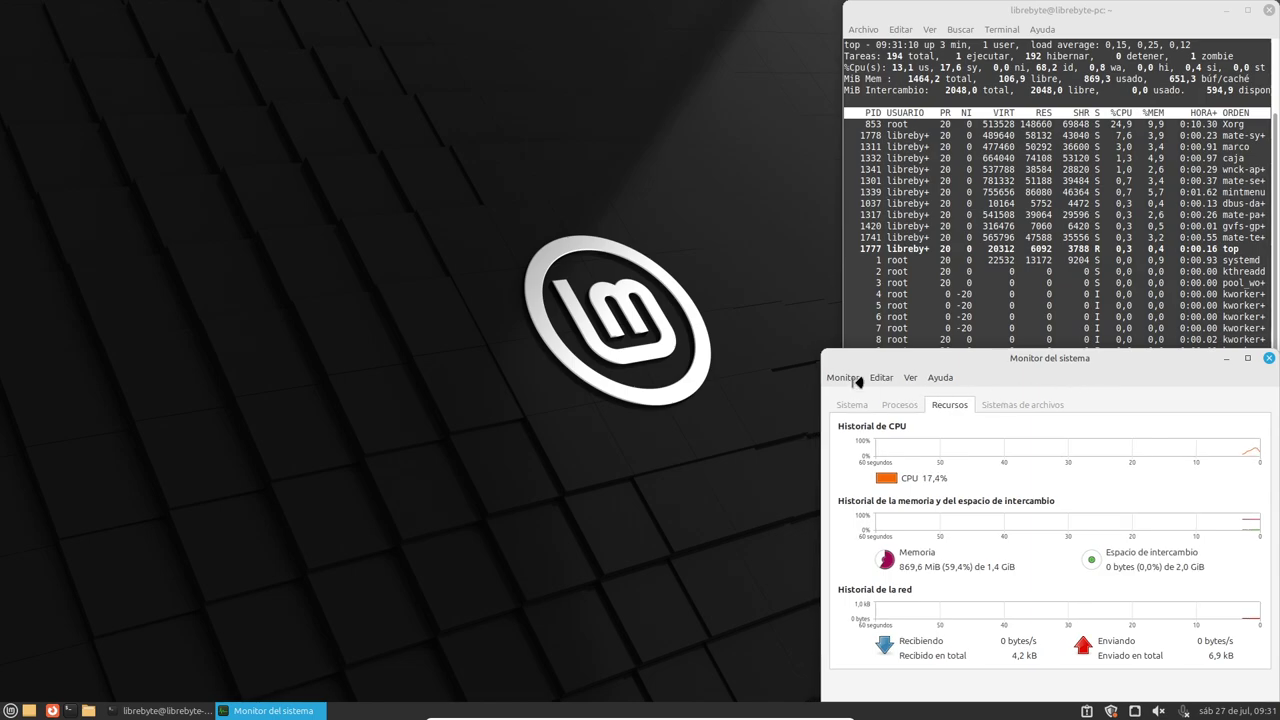
{"action": "left_click_drag", "start_coordinate": [991, 360], "coordinate": [1037, 384]}
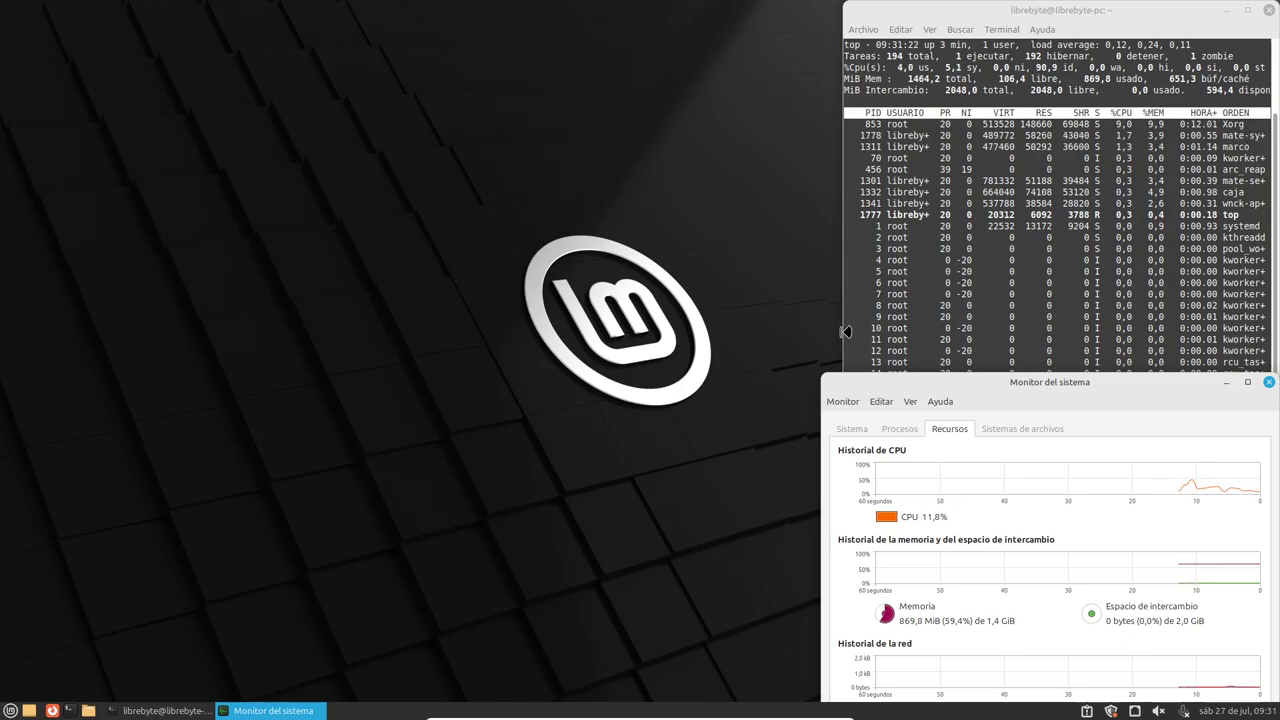
{"action": "left_click_drag", "start_coordinate": [845, 332], "coordinate": [818, 333]}
{"action": "left_click", "coordinate": [1043, 409]}
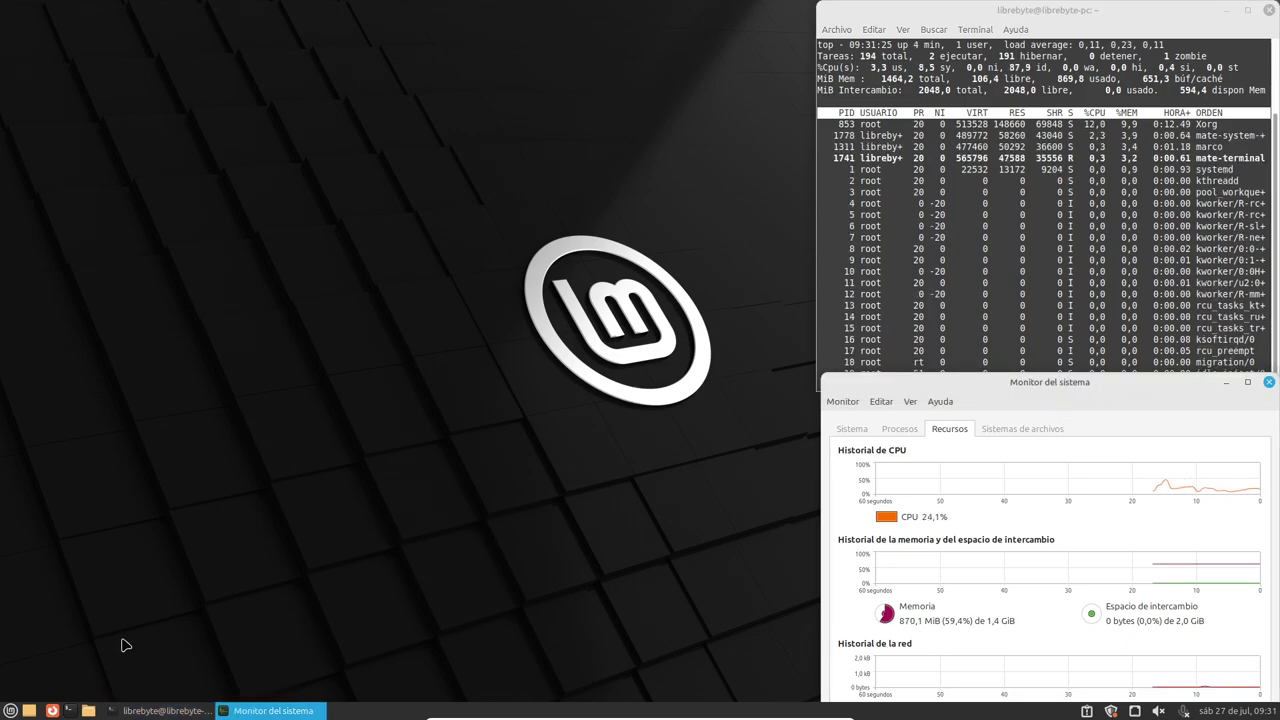
- Open a second terminal at the upper-left, run cat /etc/fstab, and widen it to unwrap lines
{"action": "left_click", "coordinate": [68, 710]}
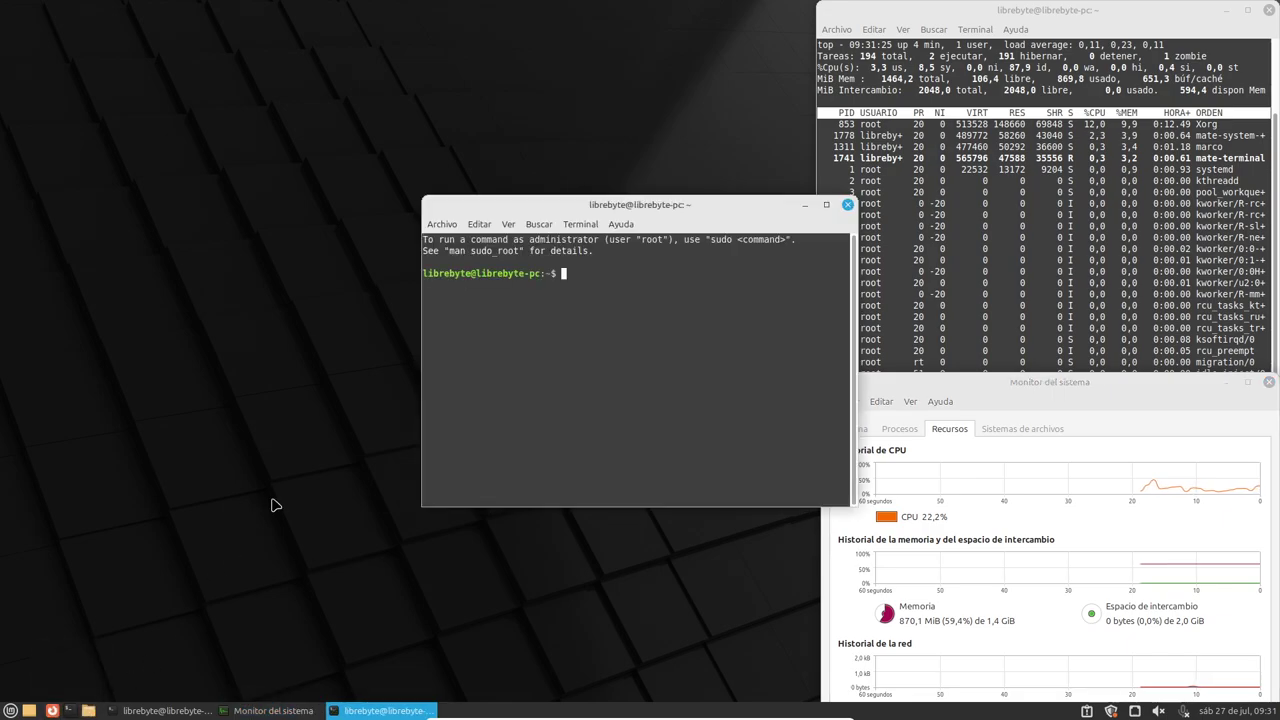
{"action": "left_click_drag", "start_coordinate": [660, 204], "coordinate": [307, 39]}
{"action": "type", "text": "cat "}
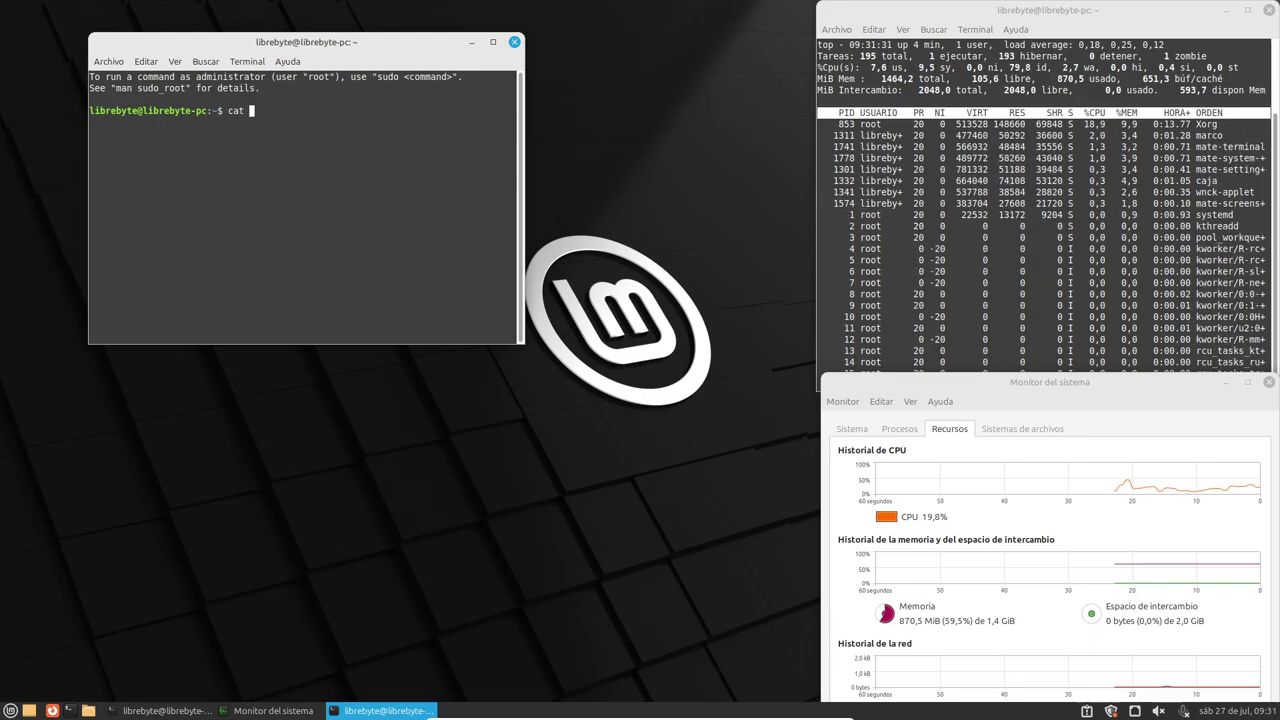
{"action": "type", "text": "/etc/fstab"}
{"action": "key", "text": "Return"}
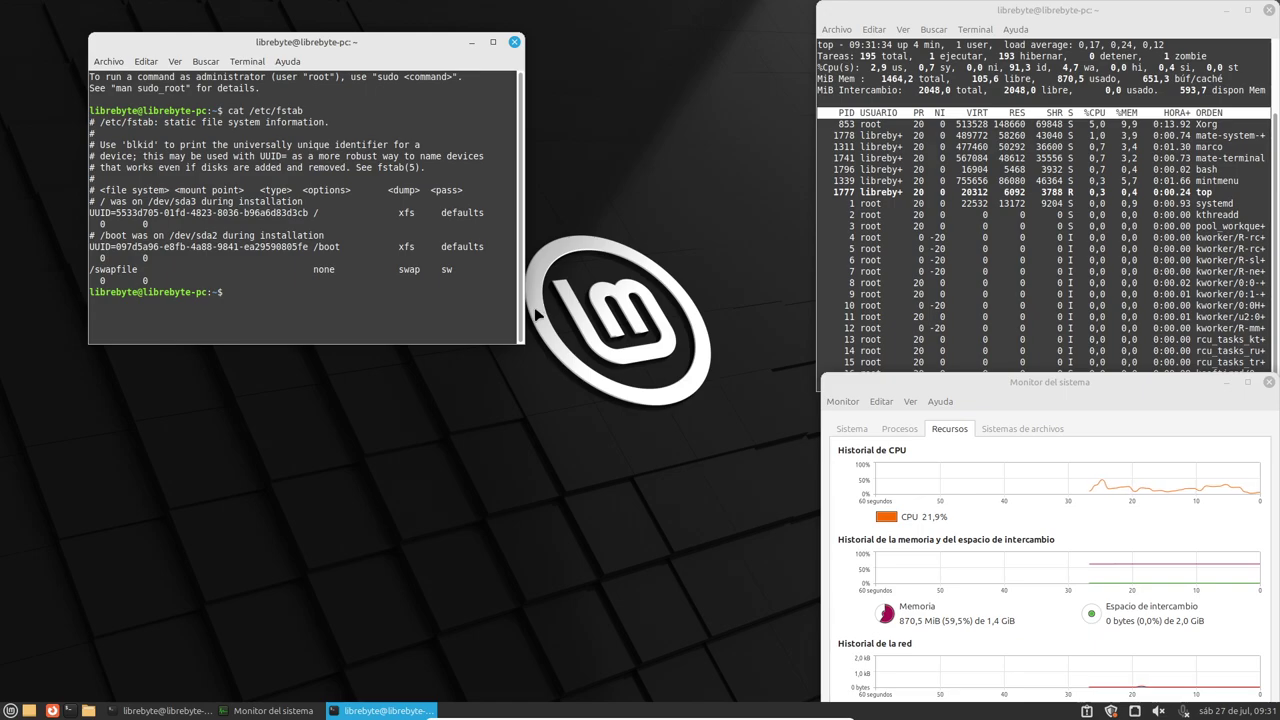
{"action": "left_click_drag", "start_coordinate": [520, 313], "coordinate": [775, 313]}
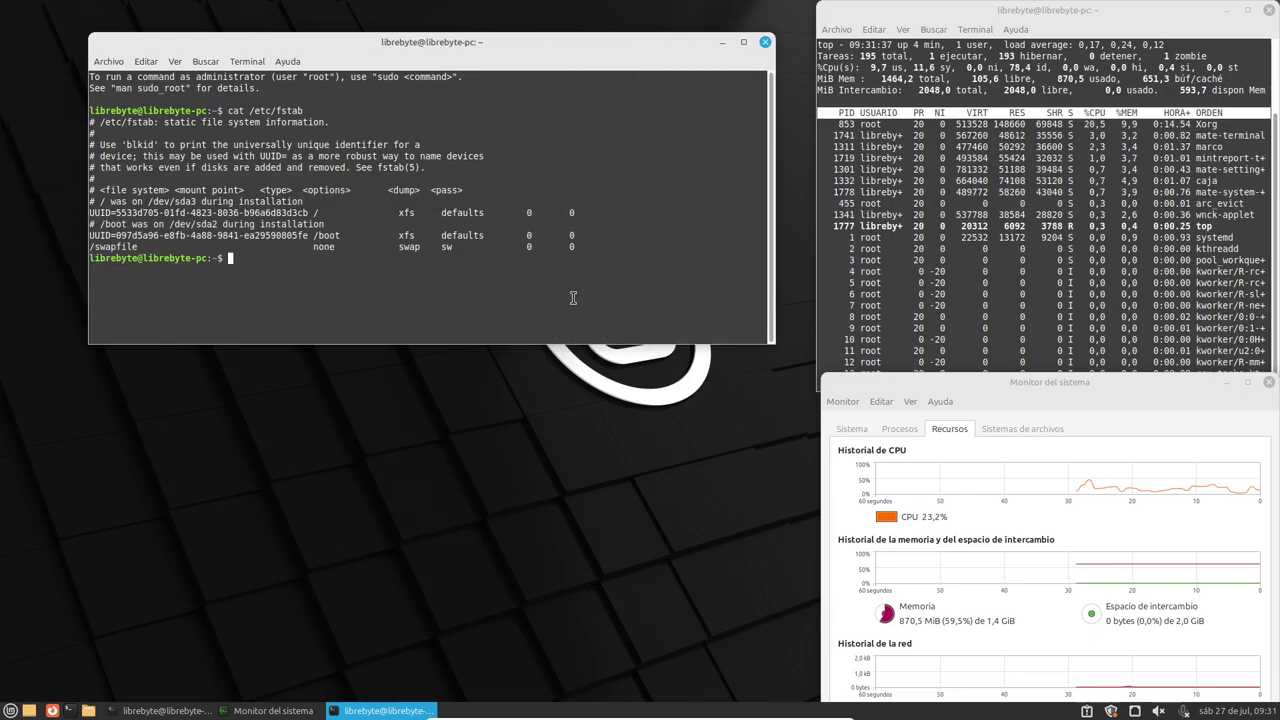
- Highlight the XFS /boot and / entries and the /swapfile swap line in fstab
{"action": "double_click", "coordinate": [250, 235]}
{"action": "double_click", "coordinate": [326, 235]}
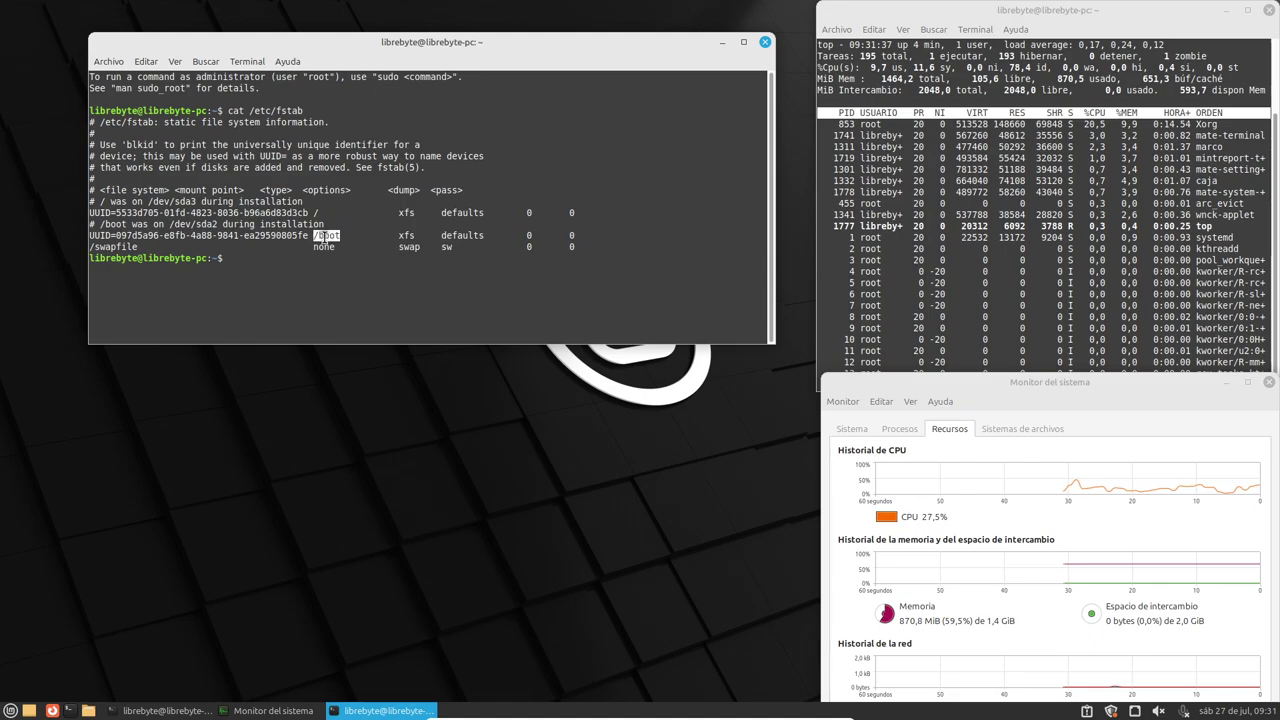
{"action": "double_click", "coordinate": [406, 235]}
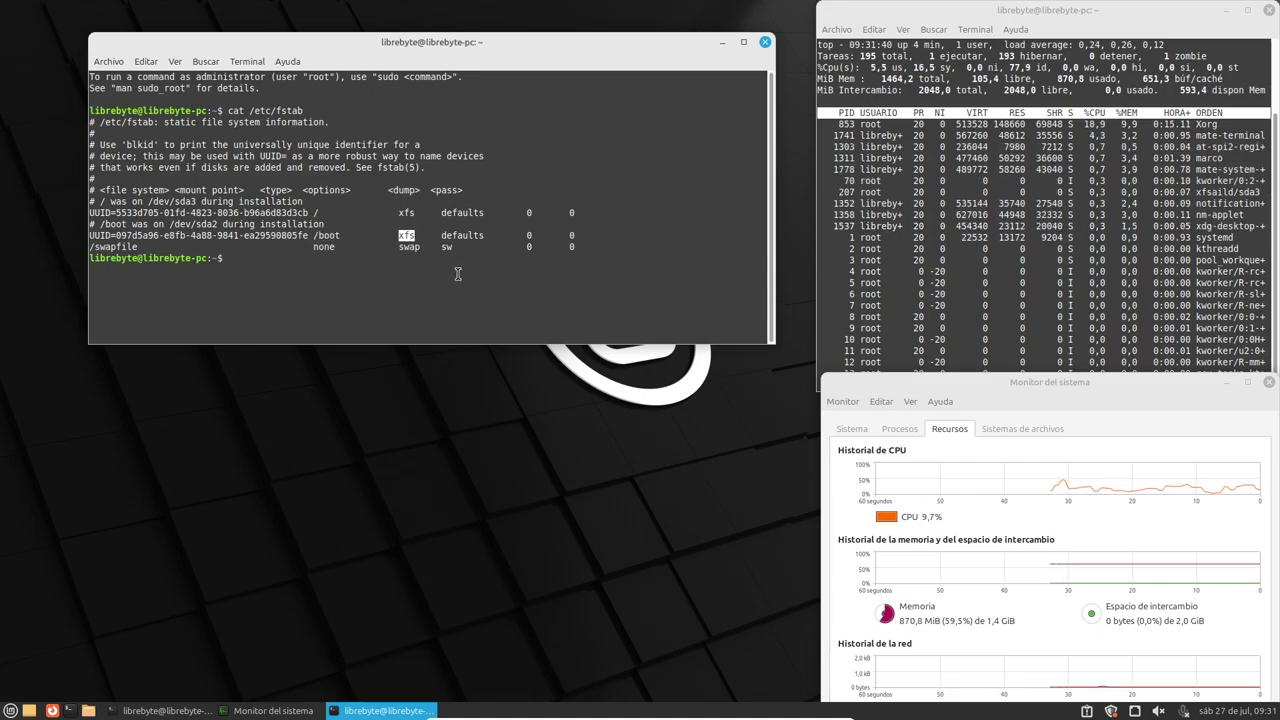
{"action": "left_click", "coordinate": [268, 207]}
{"action": "double_click", "coordinate": [316, 212]}
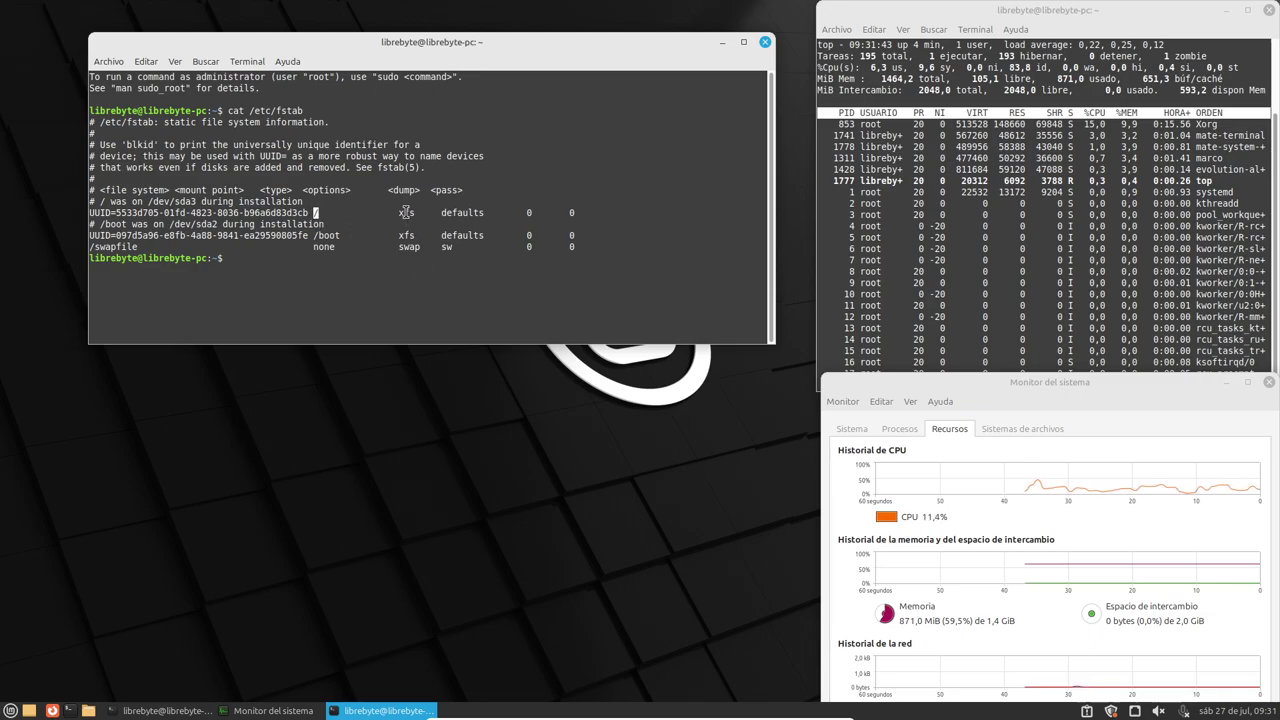
{"action": "double_click", "coordinate": [406, 212]}
{"action": "double_click", "coordinate": [125, 246]}
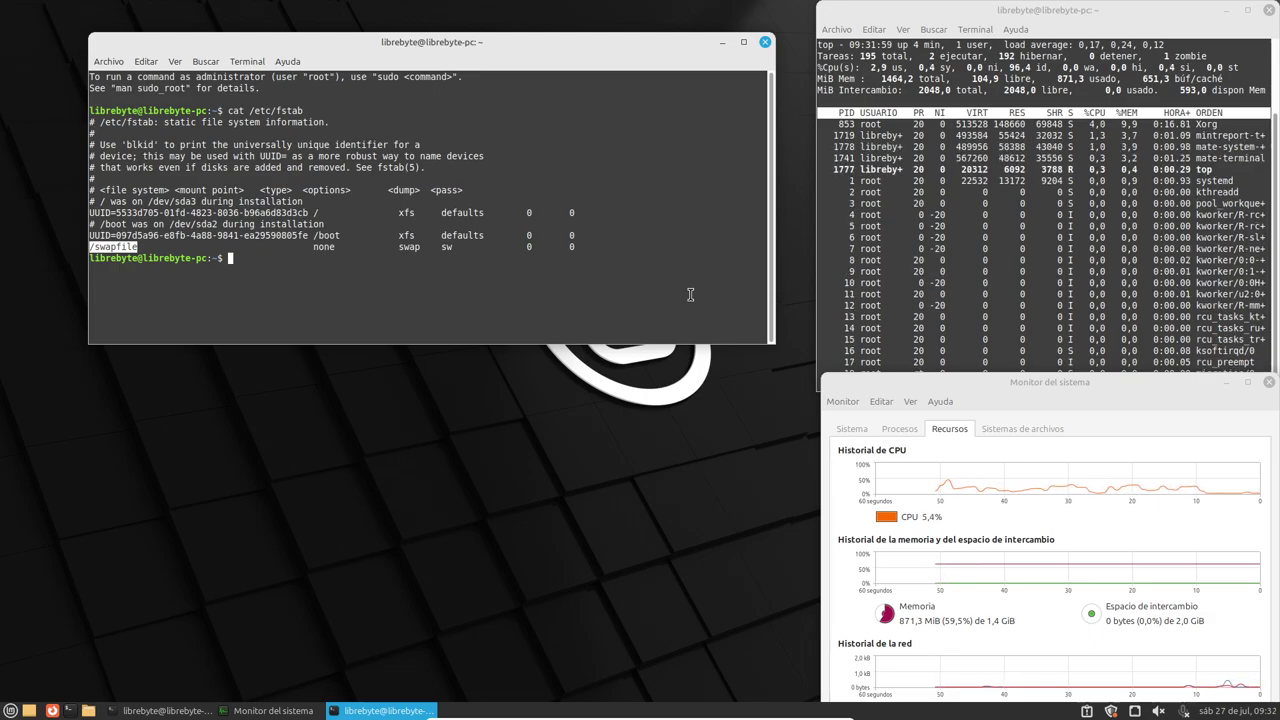
{"action": "double_click", "coordinate": [104, 247]}
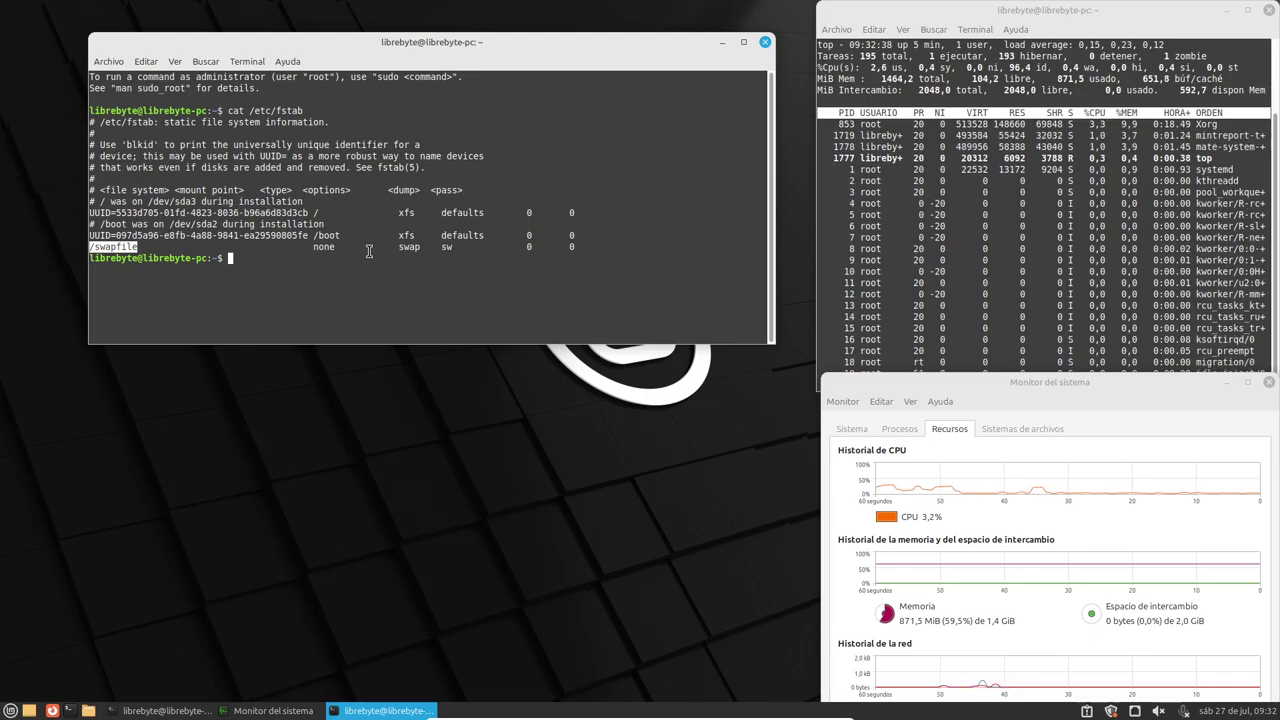
- Run ls -lh /swapfile and highlight the 2,0G size in its output
{"action": "left_click", "coordinate": [105, 247]}
{"action": "double_click", "coordinate": [105, 247]}
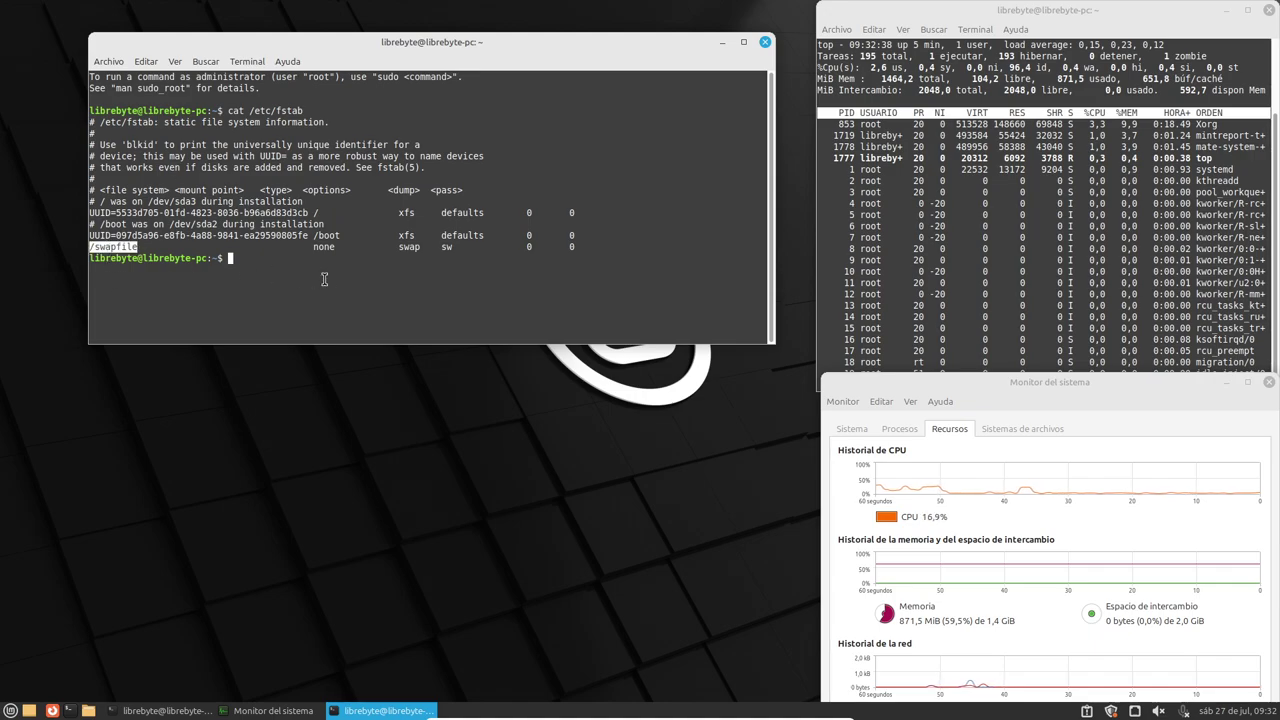
{"action": "type", "text": "ls -lh"}
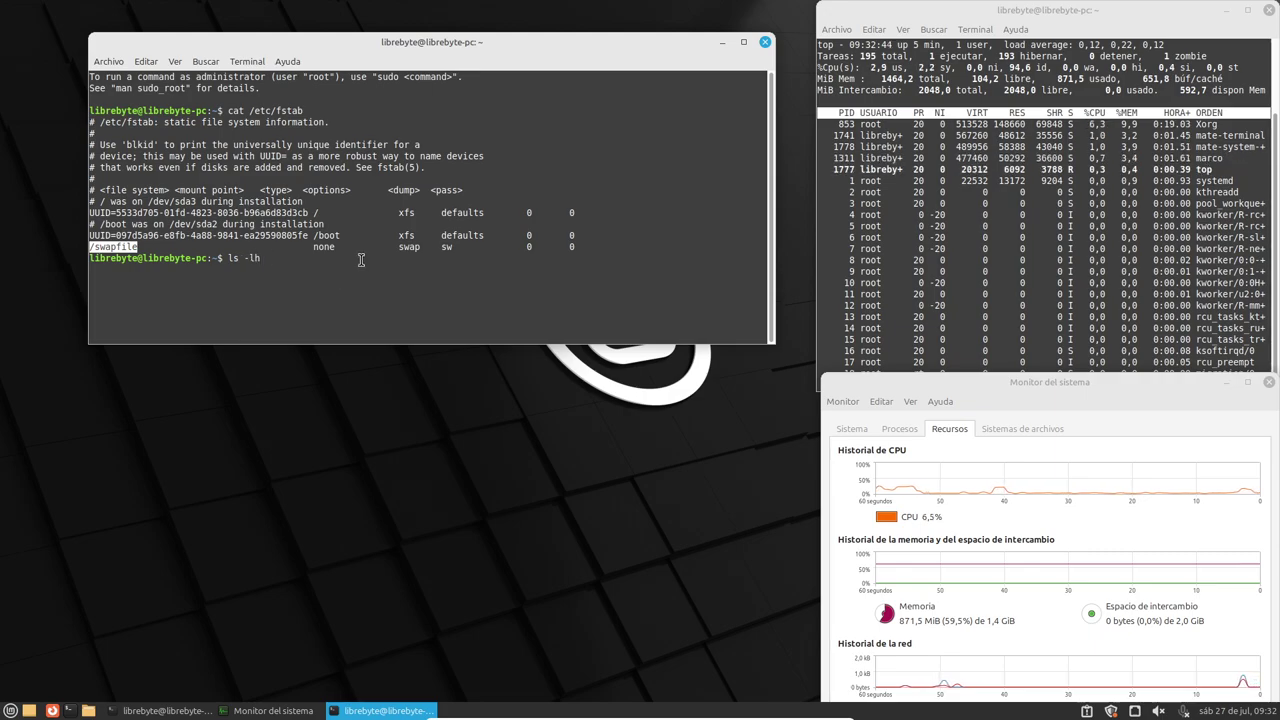
{"action": "middle_click", "coordinate": [266, 284]}
{"action": "key", "text": "Return"}
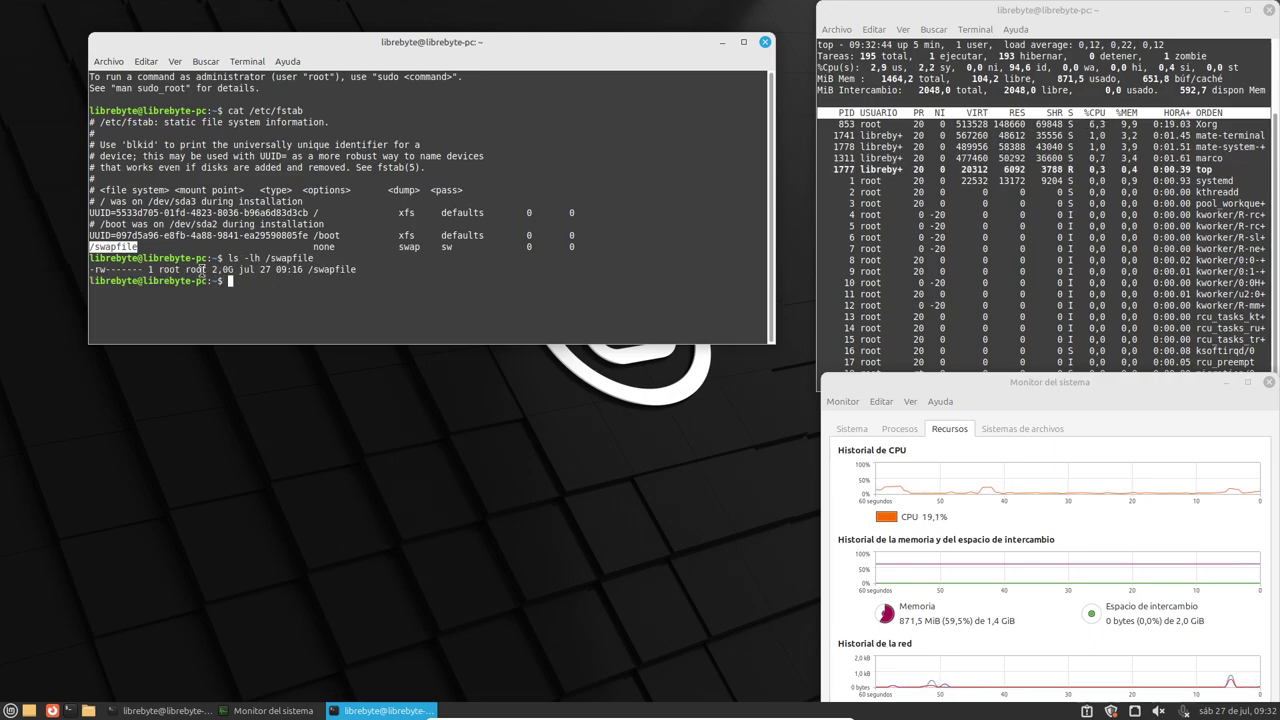
{"action": "double_click", "coordinate": [222, 269]}
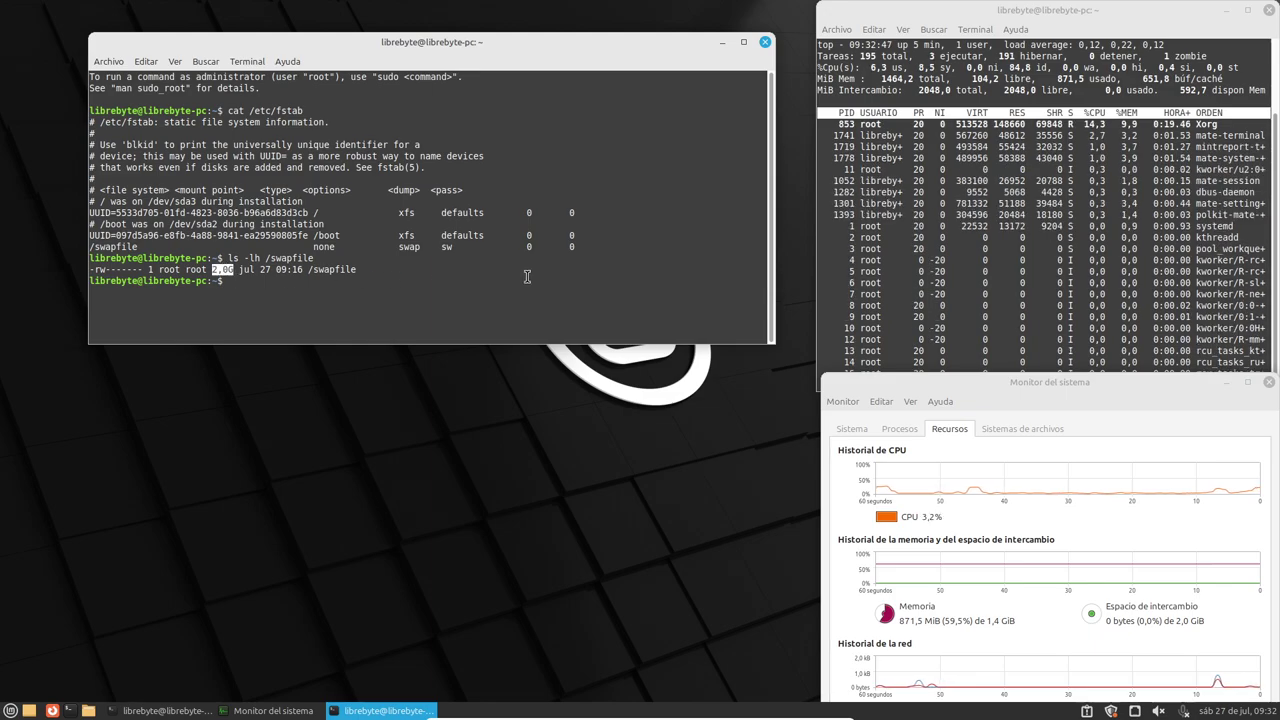
{"action": "double_click", "coordinate": [332, 269]}
{"action": "double_click", "coordinate": [220, 270]}
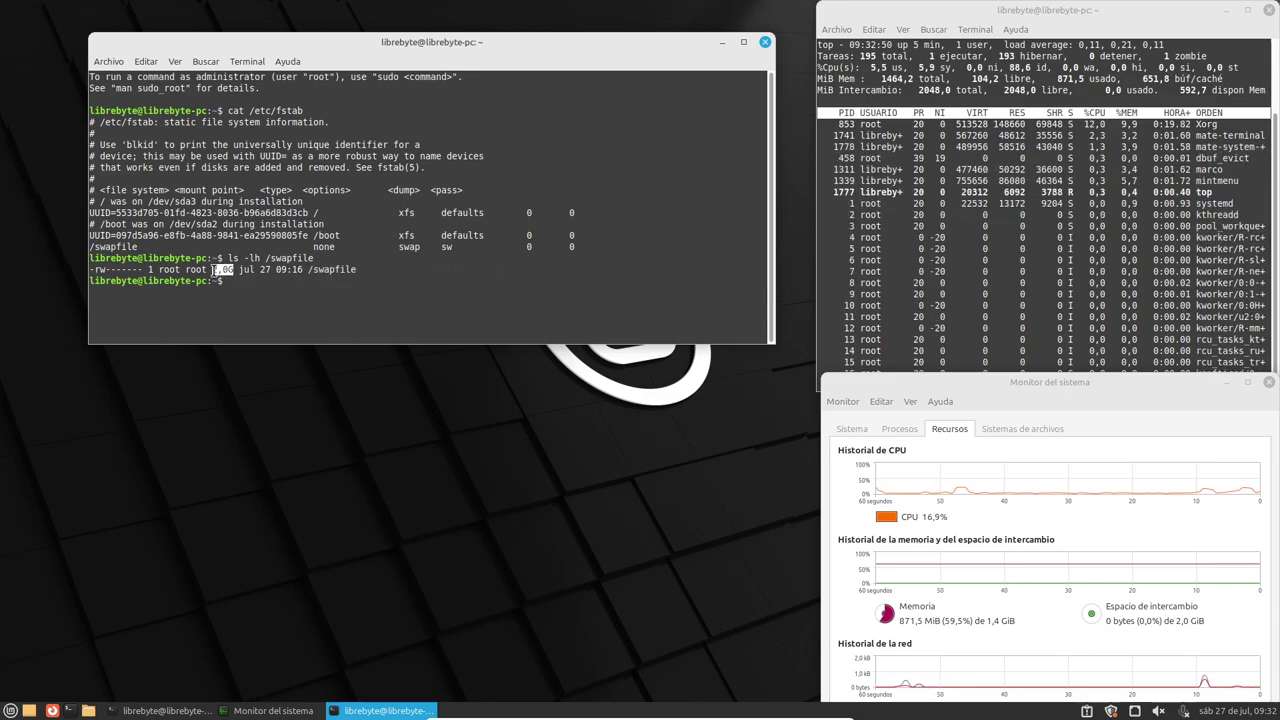